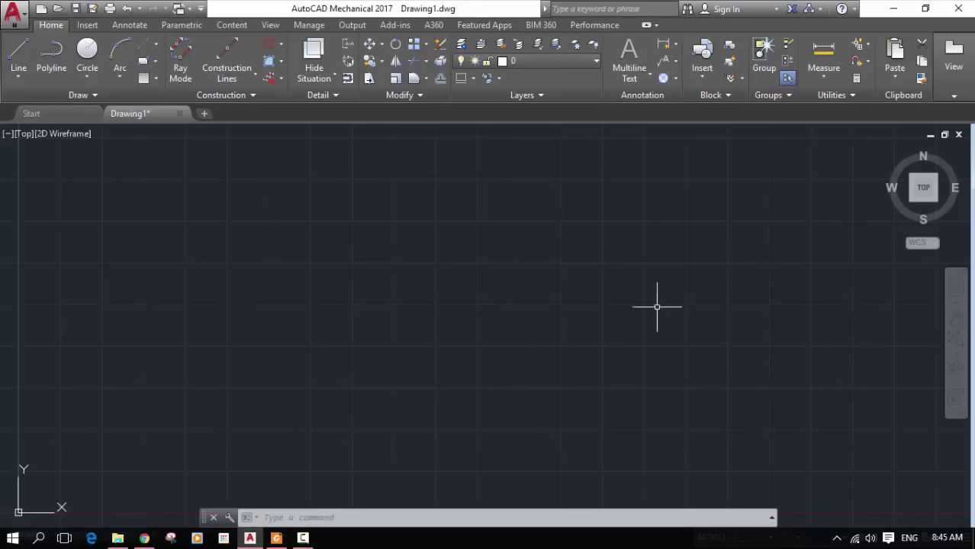
# - Draw a vertical centre line down the drawing area
pyautogui.click(467, 169)
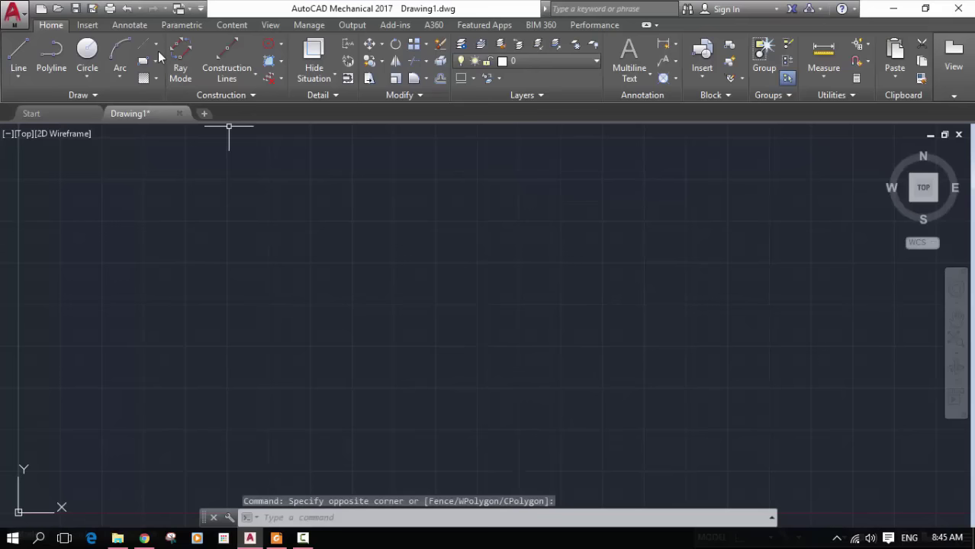
pyautogui.click(157, 46)
pyautogui.click(212, 66)
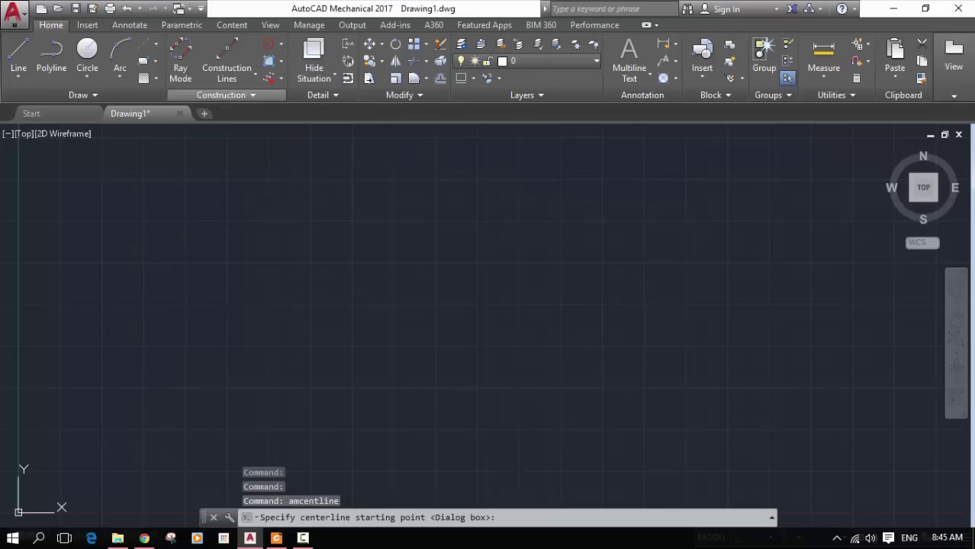
pyautogui.click(467, 157)
pyautogui.click(467, 415)
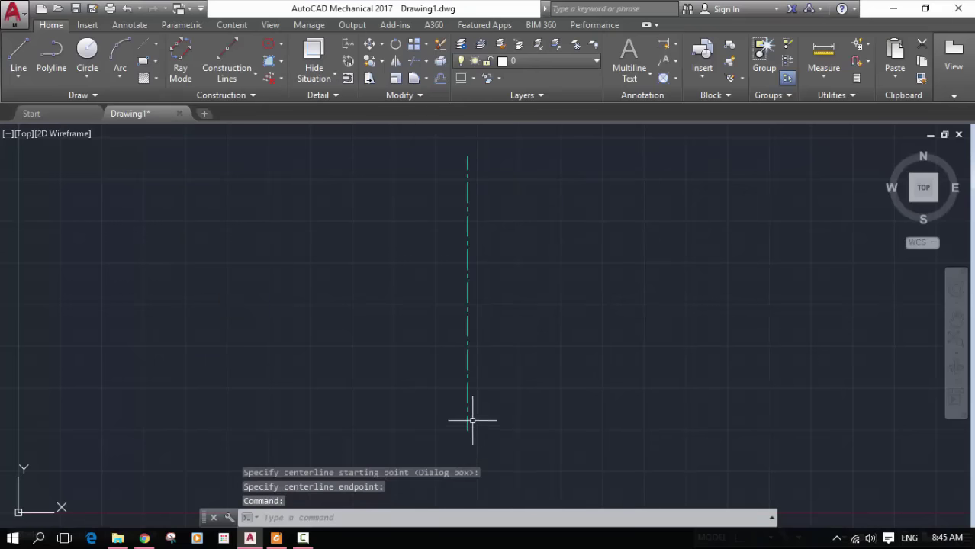
pyautogui.press('Escape')
pyautogui.scroll(-2, 583, 283)
pyautogui.scroll(2, 551, 276)
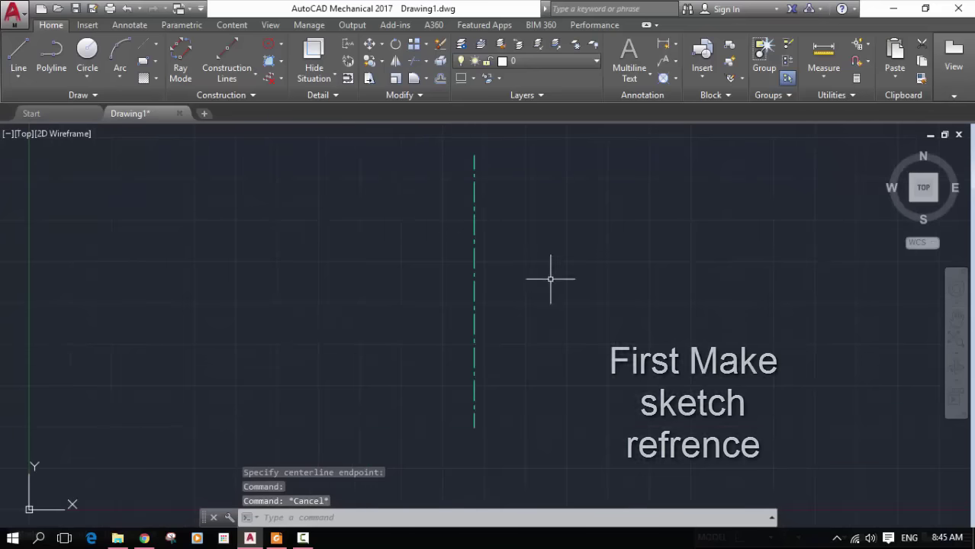
# - Sketch a trial circle on the centre line, check the reference PDF, then delete the circle
pyautogui.click(87, 53)
pyautogui.click(474, 291)
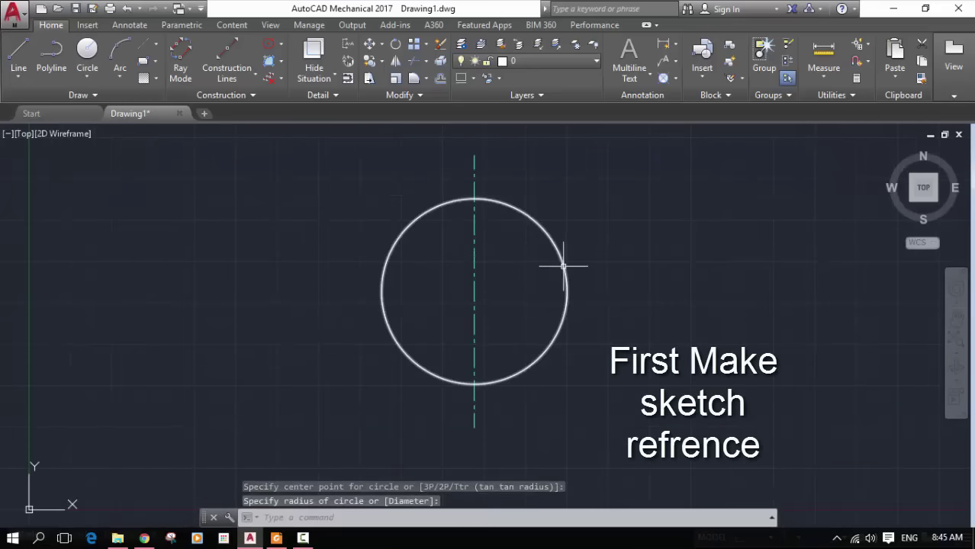
pyautogui.click(563, 267)
pyautogui.press('Escape')
pyautogui.click(276, 537)
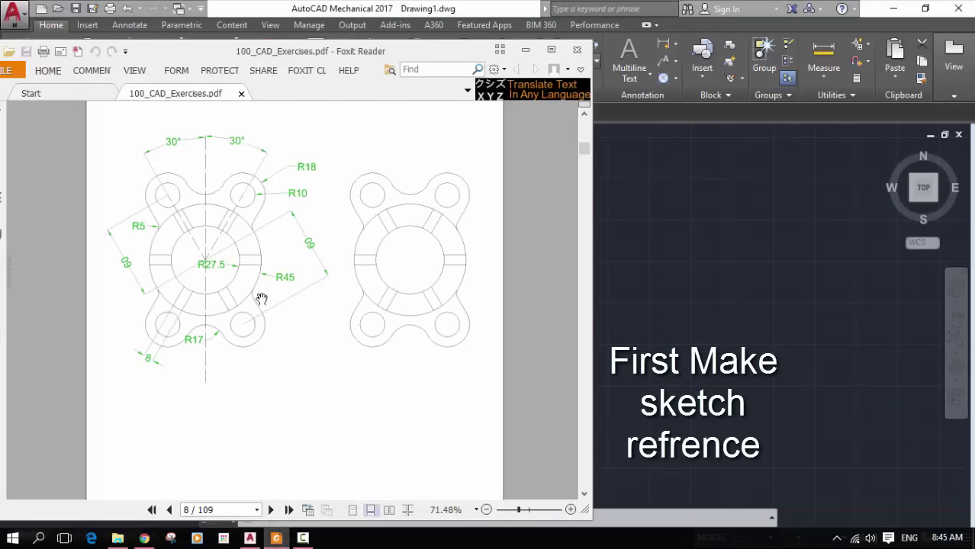
pyautogui.hotkey('alt', 'Tab')
pyautogui.click(566, 273)
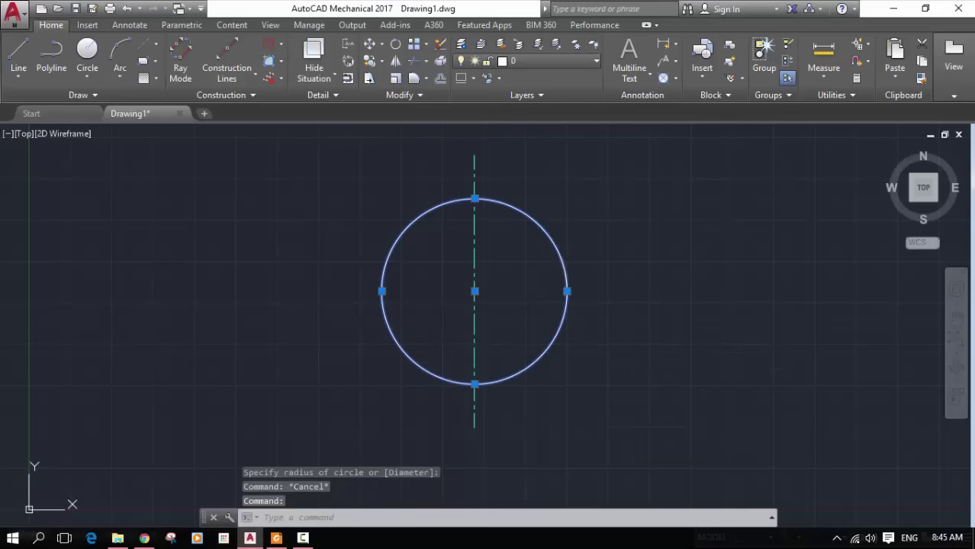
pyautogui.press('Delete')
# - Draw a radius 45 circle centred on the vertical centre line
pyautogui.click(92, 59)
pyautogui.click(474, 292)
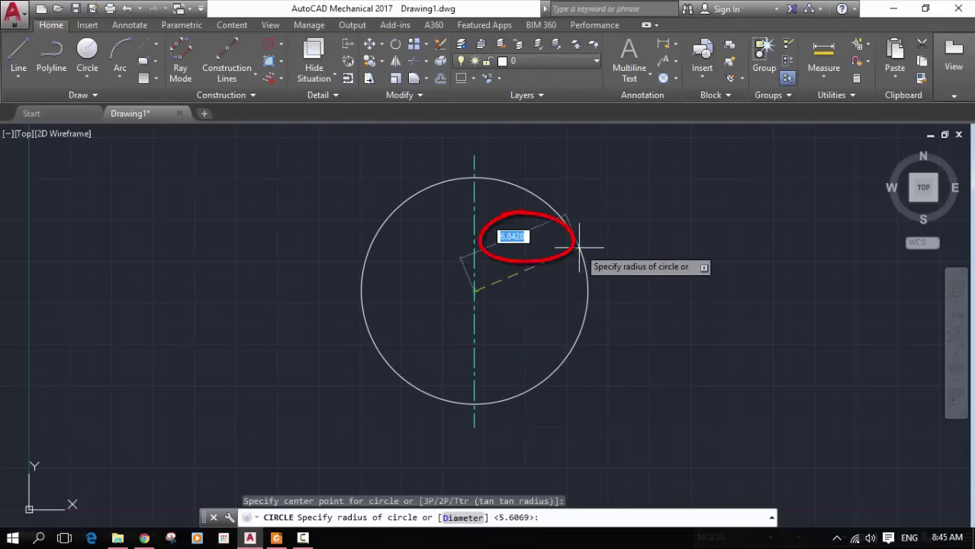
pyautogui.write('45')
pyautogui.press('Return')
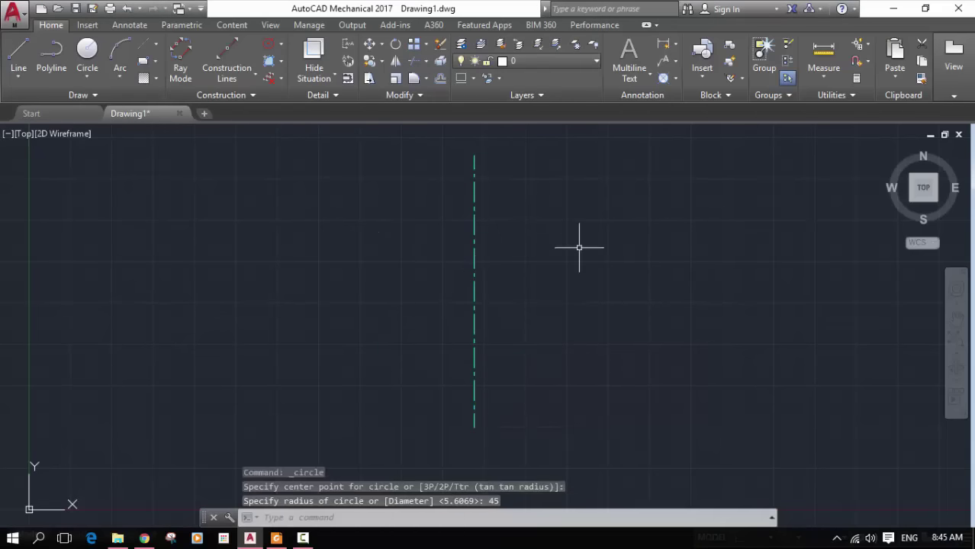
pyautogui.scroll(-5, 579, 247)
pyautogui.scroll(3, 554, 273)
pyautogui.scroll(-1, 556, 275)
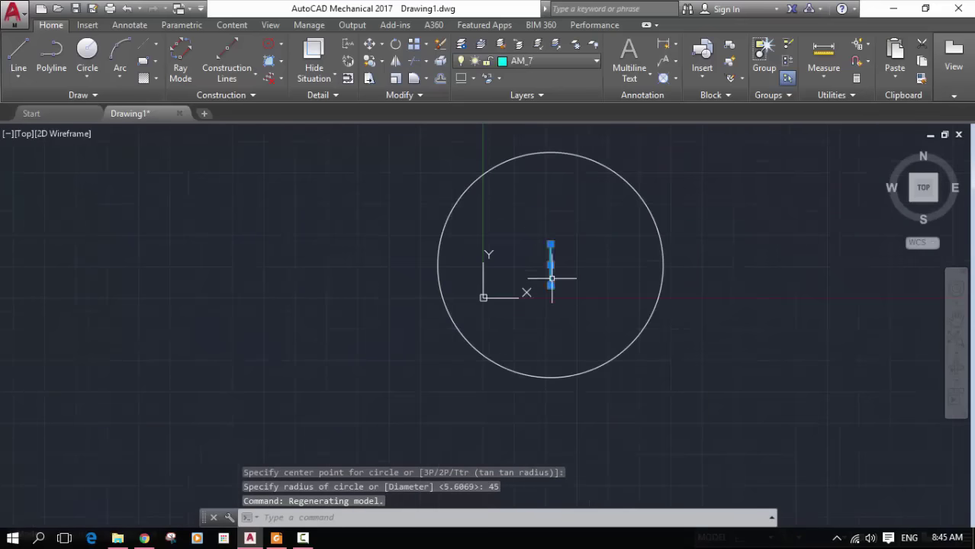
# - Stretch the centre line's end so it extends well past the circle
pyautogui.click(550, 286)
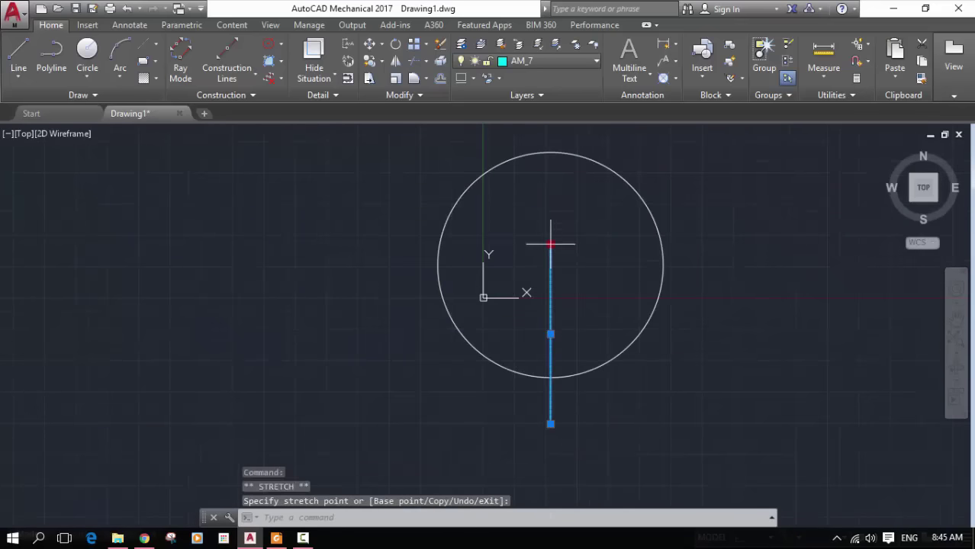
pyautogui.click(550, 140)
pyautogui.scroll(-3, 652, 202)
pyautogui.moveTo(654, 210); pyautogui.dragTo(402, 304, button='middle')
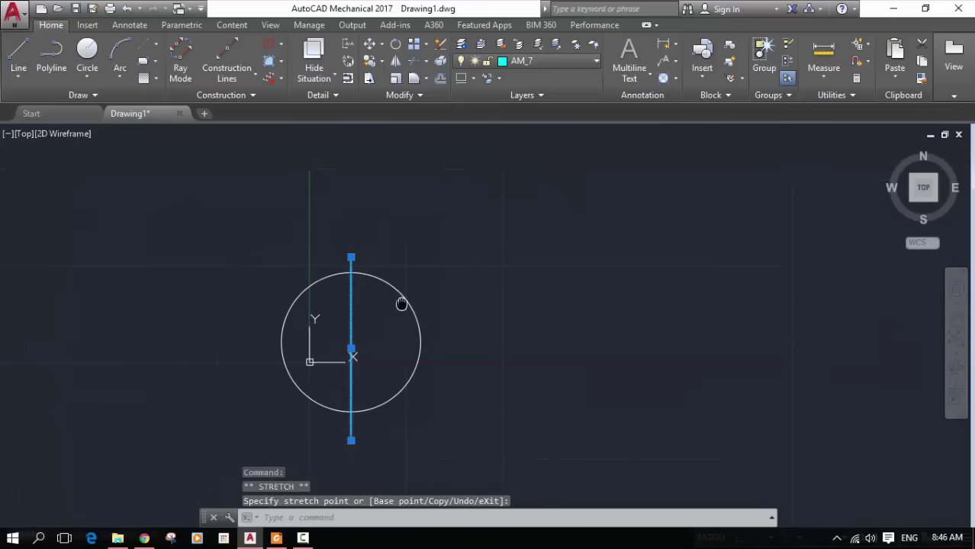
pyautogui.press('Escape')
# - Move the circle and centre line together to a new position
pyautogui.click(536, 181)
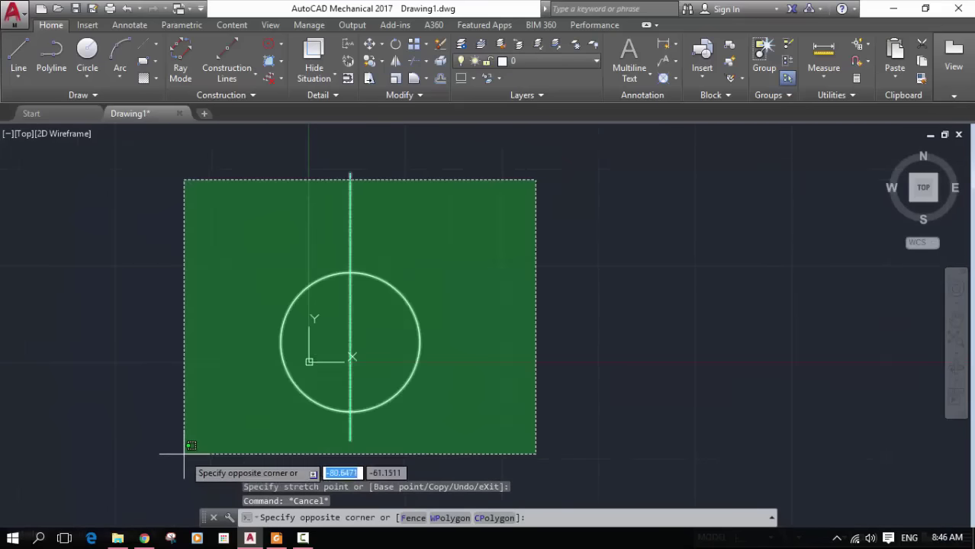
pyautogui.click(184, 454)
pyautogui.click(369, 44)
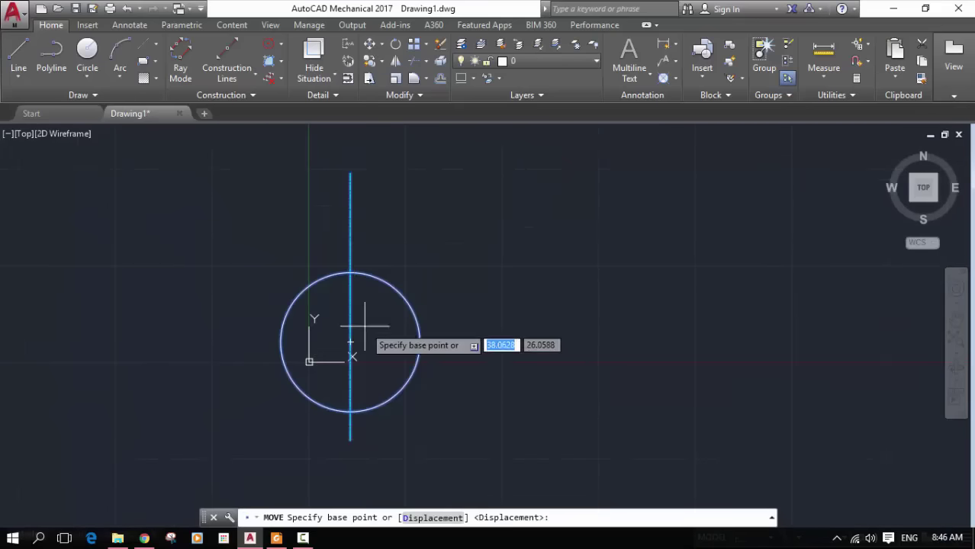
pyautogui.click(350, 342)
pyautogui.click(563, 285)
pyautogui.press('Escape')
pyautogui.moveTo(726, 298); pyautogui.dragTo(610, 356, button='middle')
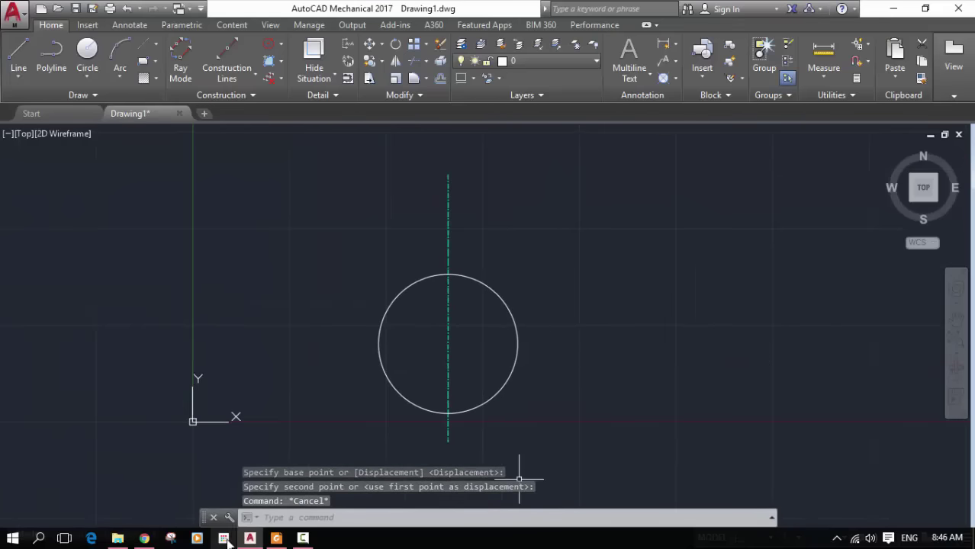
# - Glance at the reference PDF, then start a trial line from the circle centre and cancel it
pyautogui.click(271, 540)
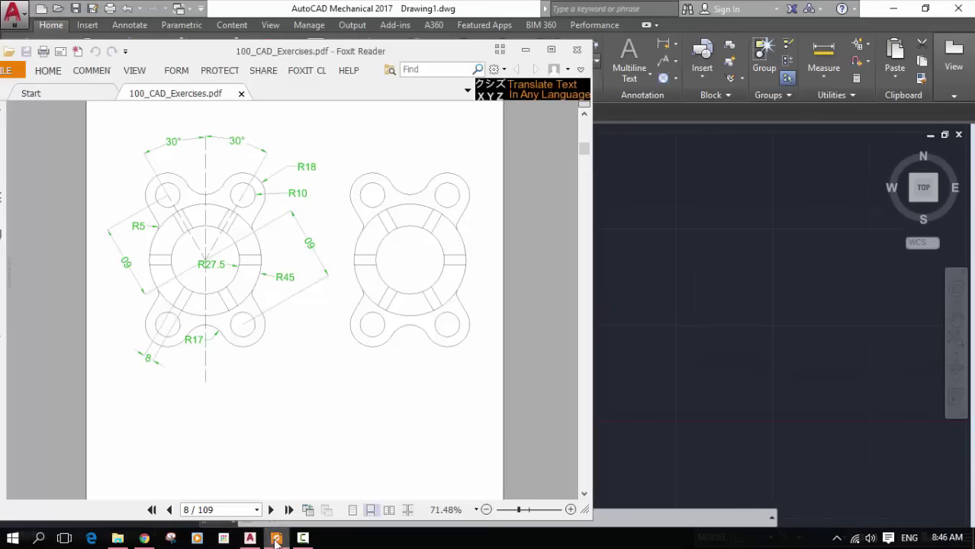
pyautogui.click(276, 540)
pyautogui.write('l')
pyautogui.press('Return')
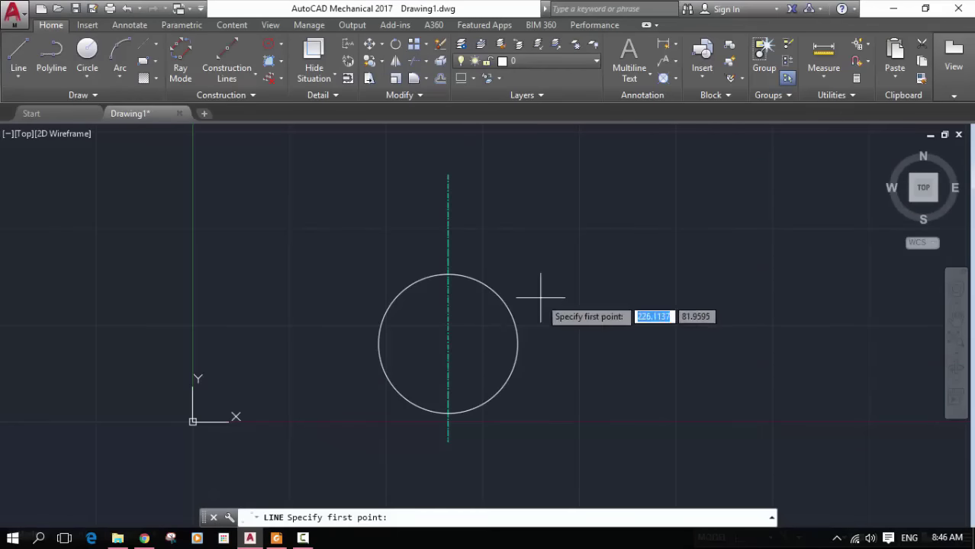
pyautogui.click(447, 343)
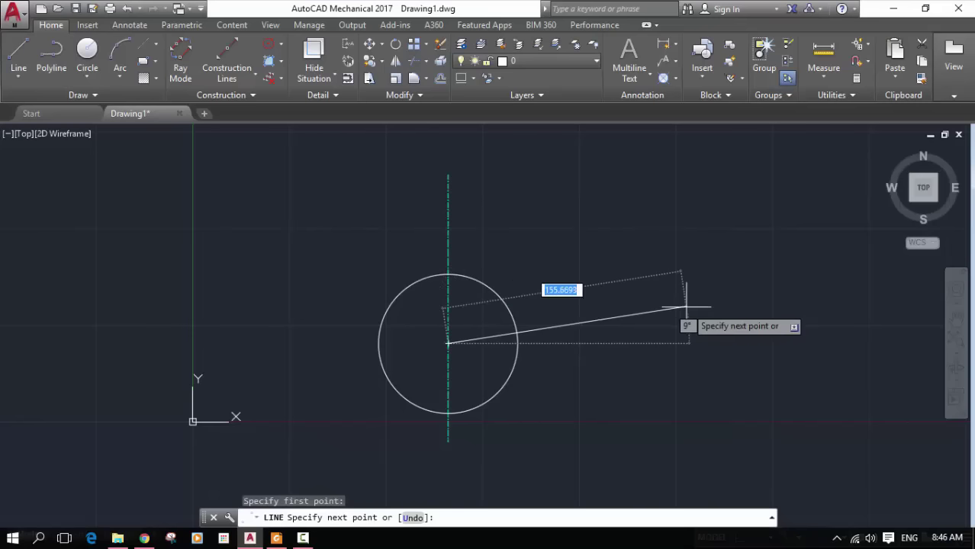
pyautogui.press('Escape')
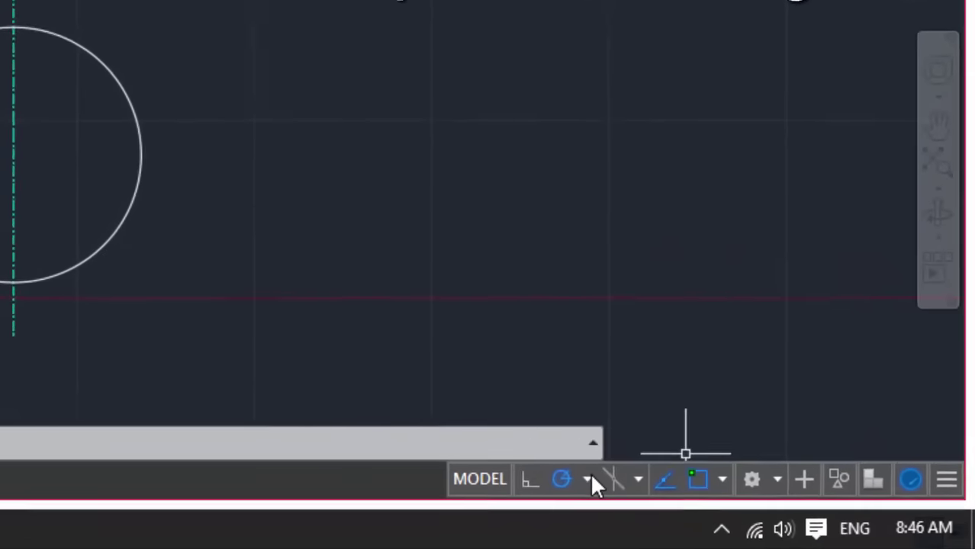
# - Set polar tracking to 30° and draw a line from the circle centre at 60°
pyautogui.click(521, 465)
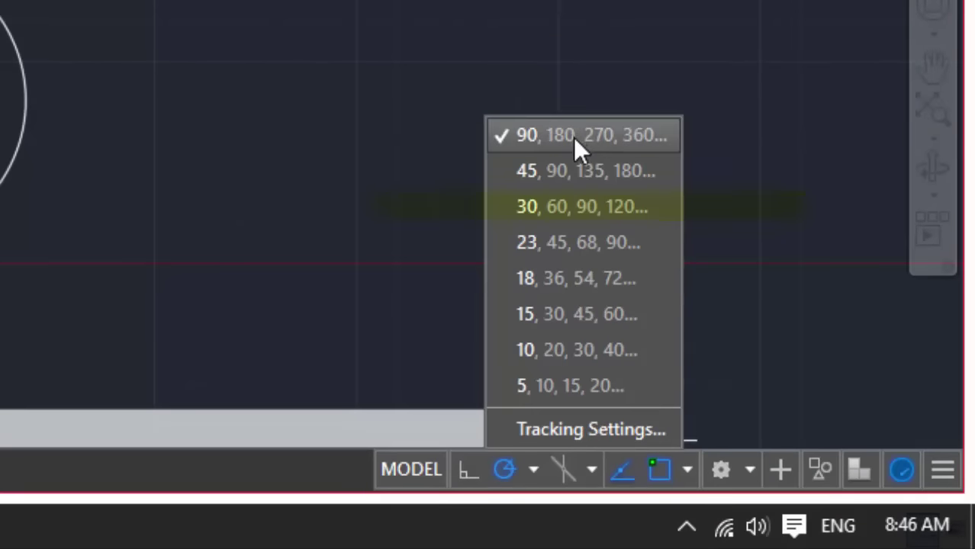
pyautogui.click(610, 176)
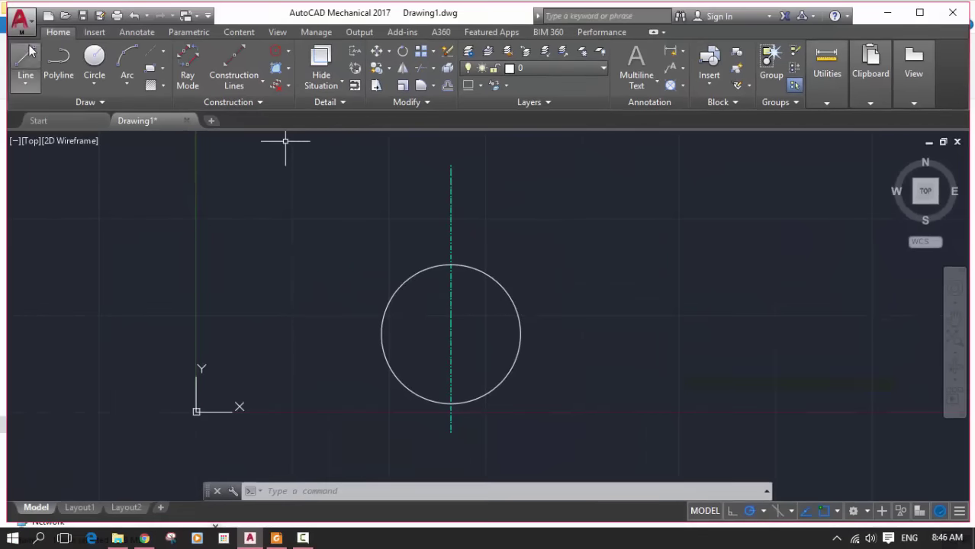
pyautogui.click(25, 58)
pyautogui.click(450, 334)
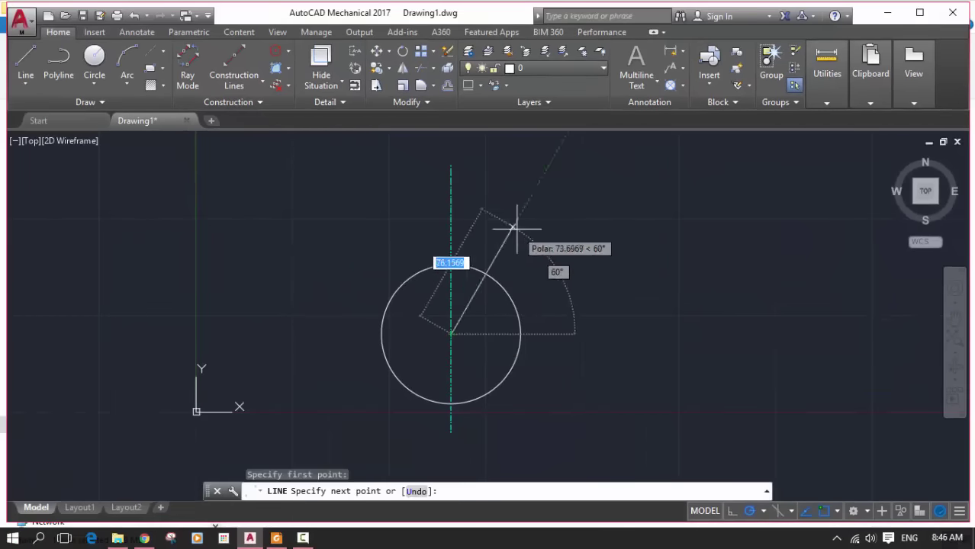
pyautogui.click(557, 150)
pyautogui.press('Escape')
# - Mirror the 60° line about the vertical centre line, keeping the original
pyautogui.click(512, 231)
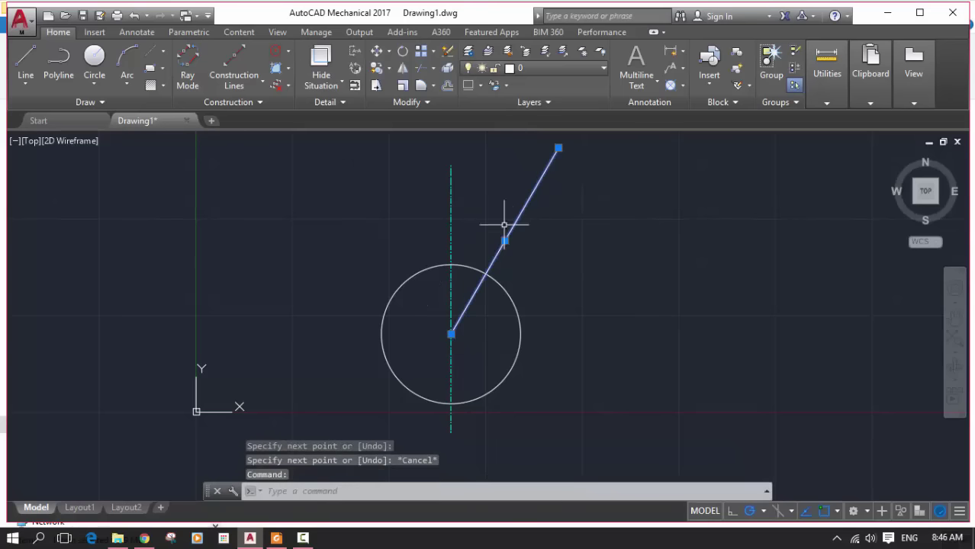
pyautogui.click(402, 68)
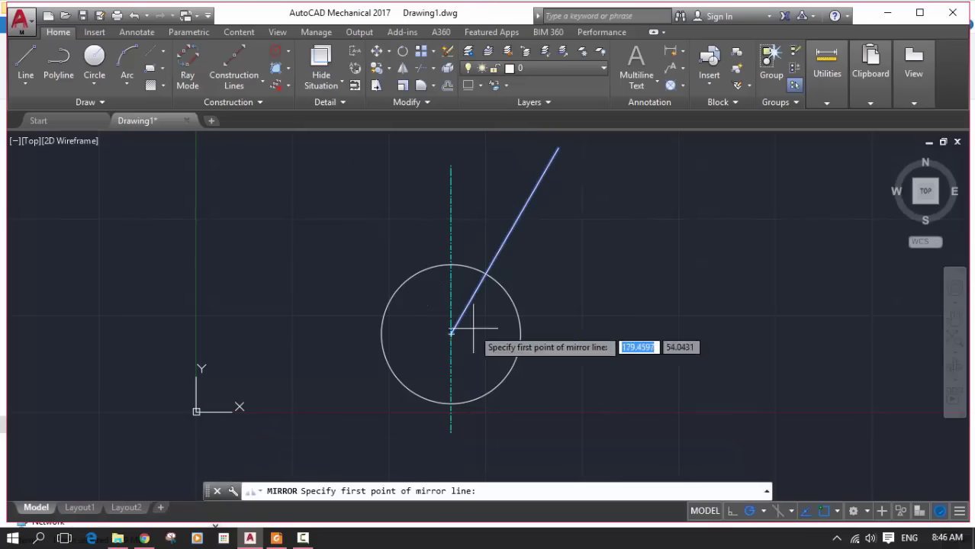
pyautogui.click(451, 333)
pyautogui.click(454, 275)
pyautogui.press('Return')
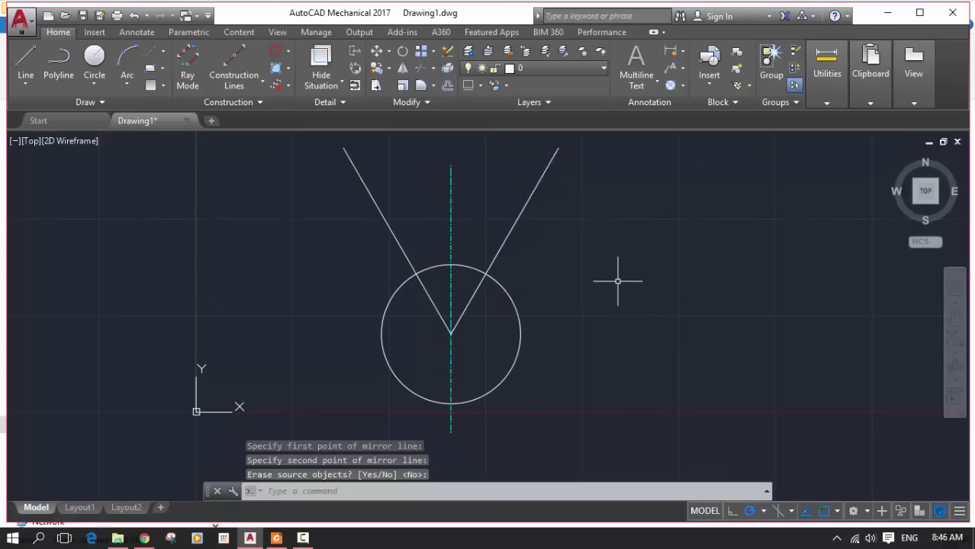
# - Check the mirrored line's quick properties and bring up the reference PDF
pyautogui.moveTo(515, 238); pyautogui.dragTo(502, 255, button='middle')
pyautogui.doubleClick(502, 245)
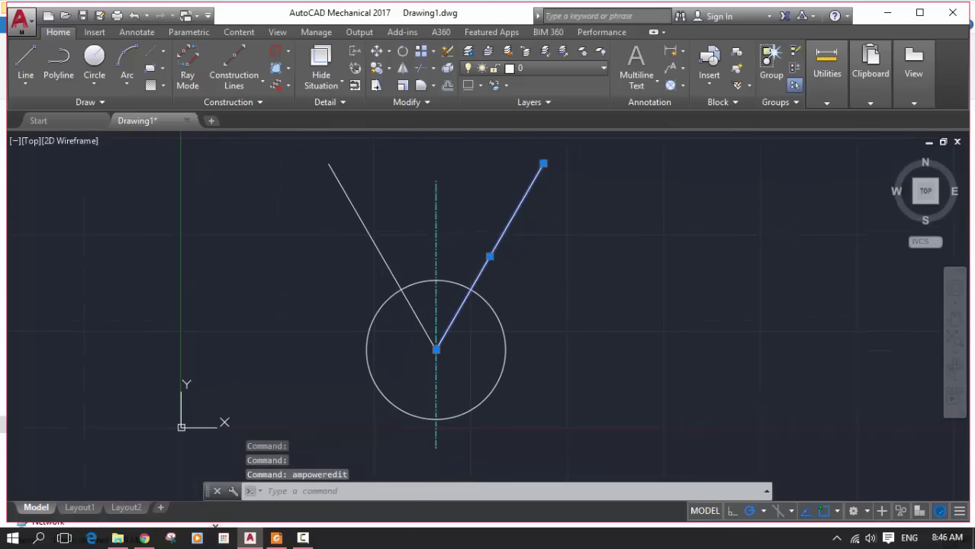
pyautogui.press('Escape')
pyautogui.click(276, 540)
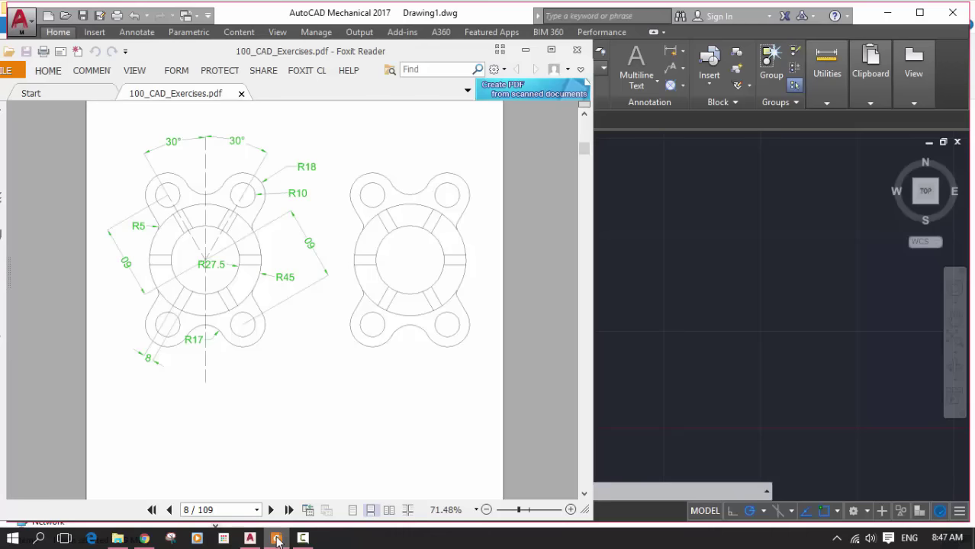
# - Draw a horizontal line from the circle centre and check the reference PDF
pyautogui.click(277, 540)
pyautogui.click(25, 65)
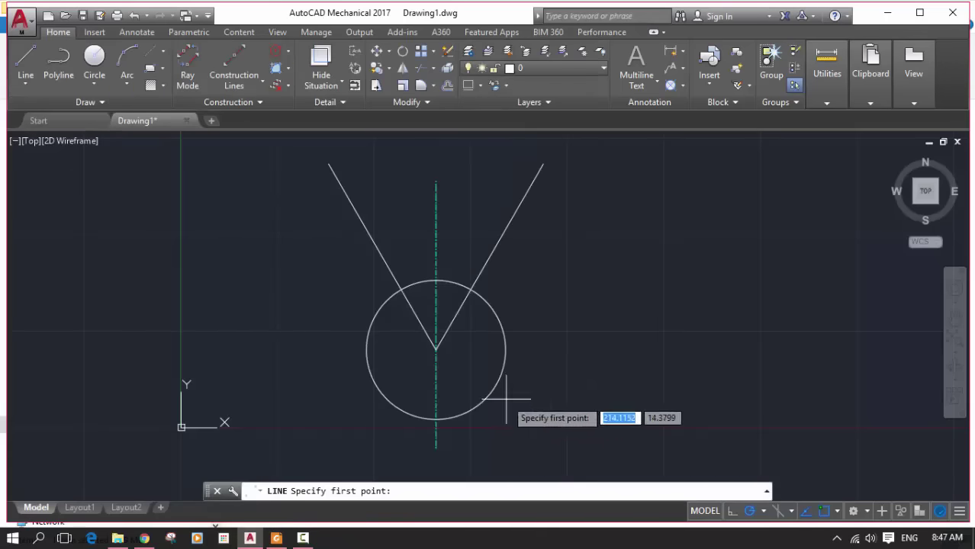
pyautogui.click(436, 349)
pyautogui.click(603, 349)
pyautogui.press('Escape')
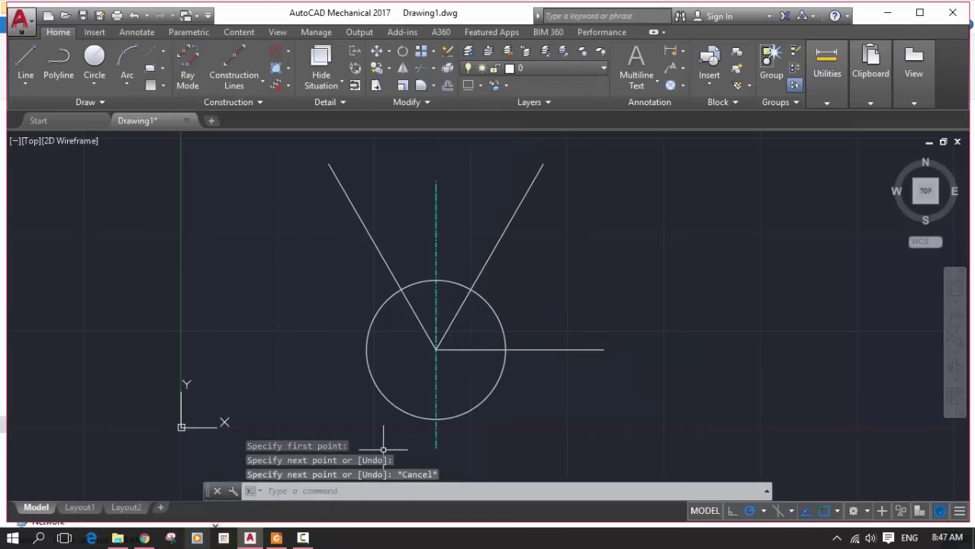
pyautogui.click(279, 540)
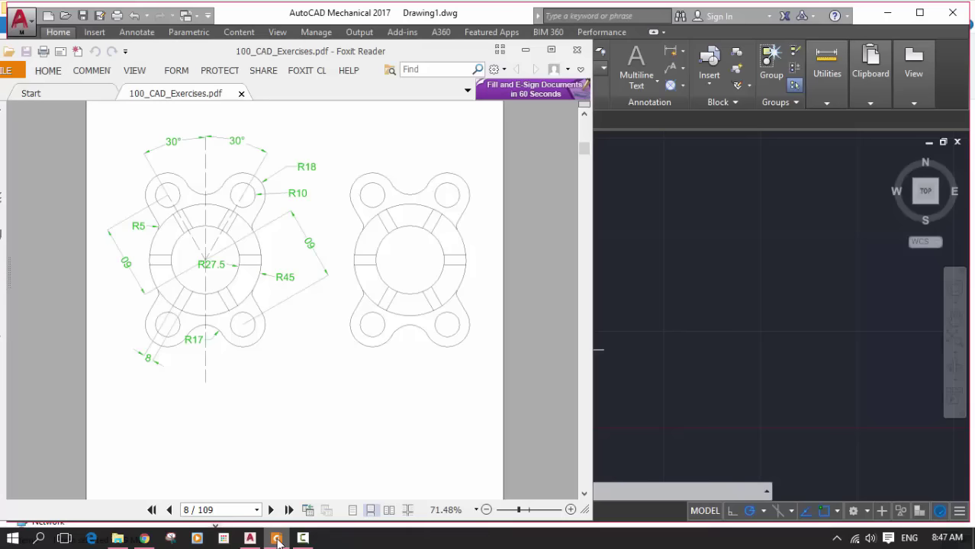
pyautogui.click(277, 540)
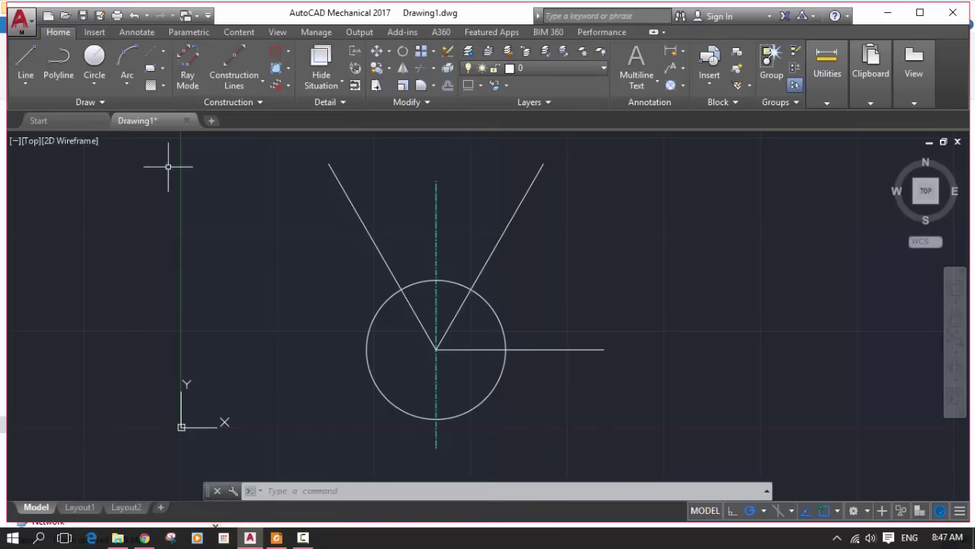
# - Draw a 60-long line from the circle centre at 60°
pyautogui.click(25, 65)
pyautogui.click(435, 350)
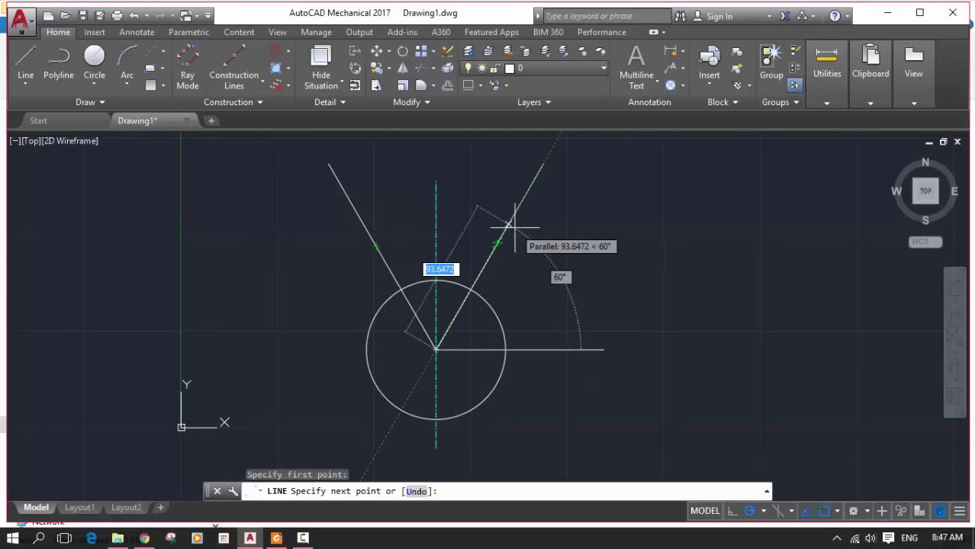
pyautogui.write('60')
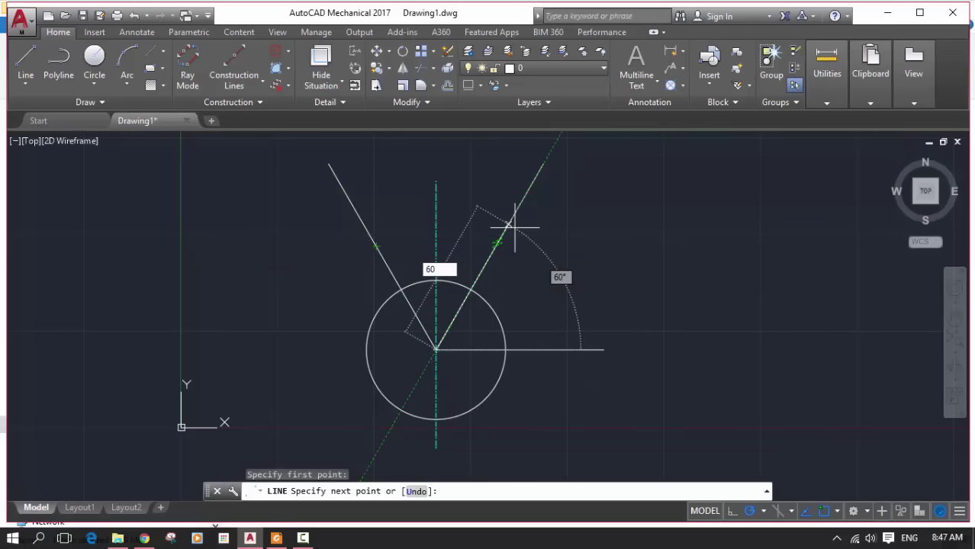
pyautogui.press('Return')
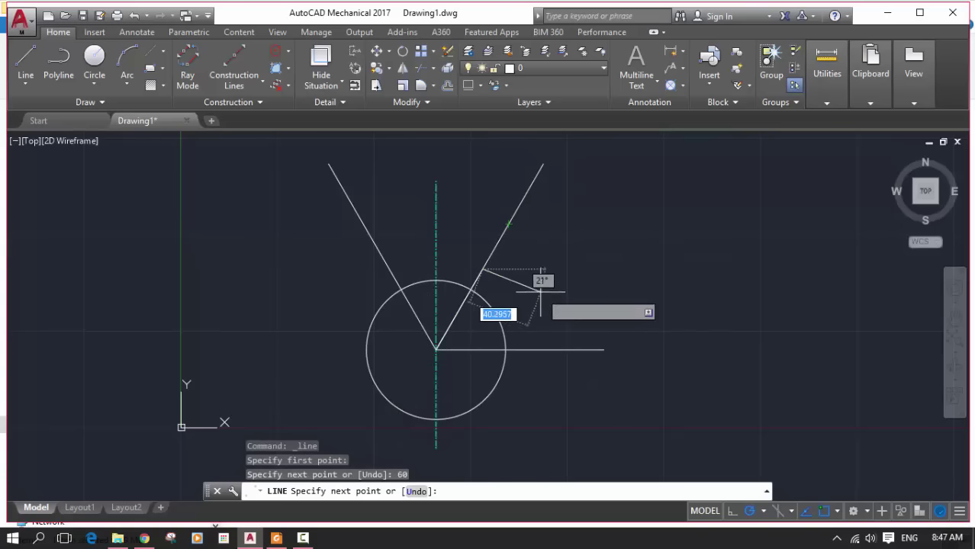
pyautogui.press('Escape')
# - Draw a radius 10 circle at the 60° line's end and erase the short slanted line
pyautogui.click(94, 61)
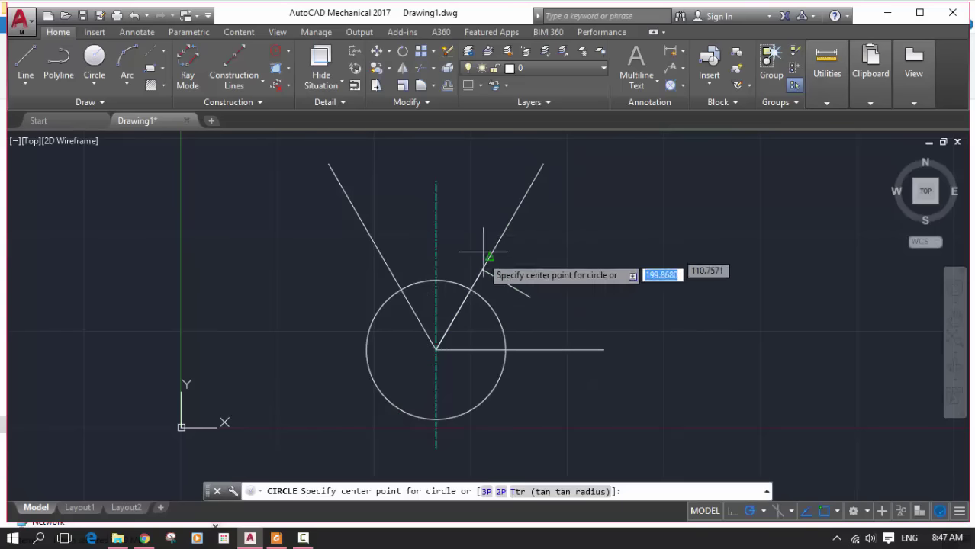
pyautogui.click(485, 262)
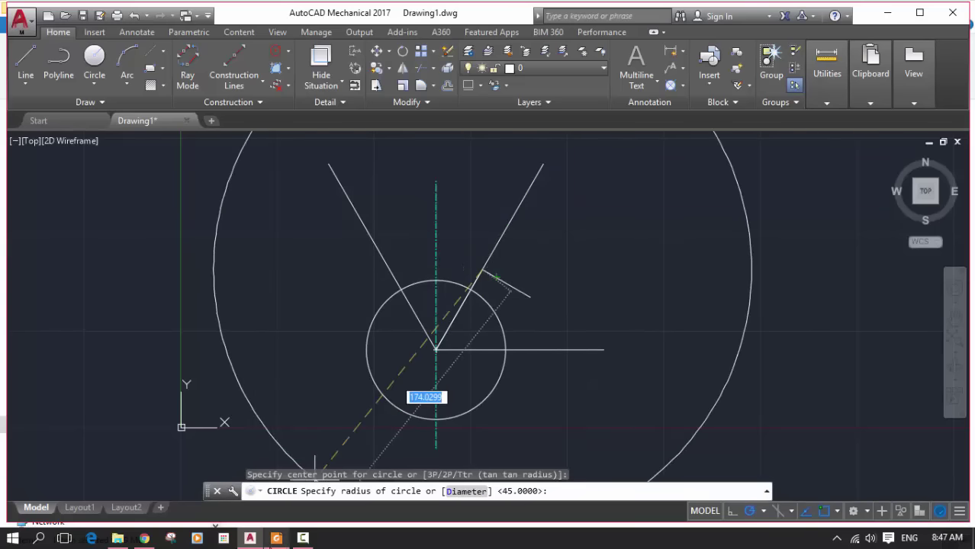
pyautogui.click(276, 538)
pyautogui.click(274, 538)
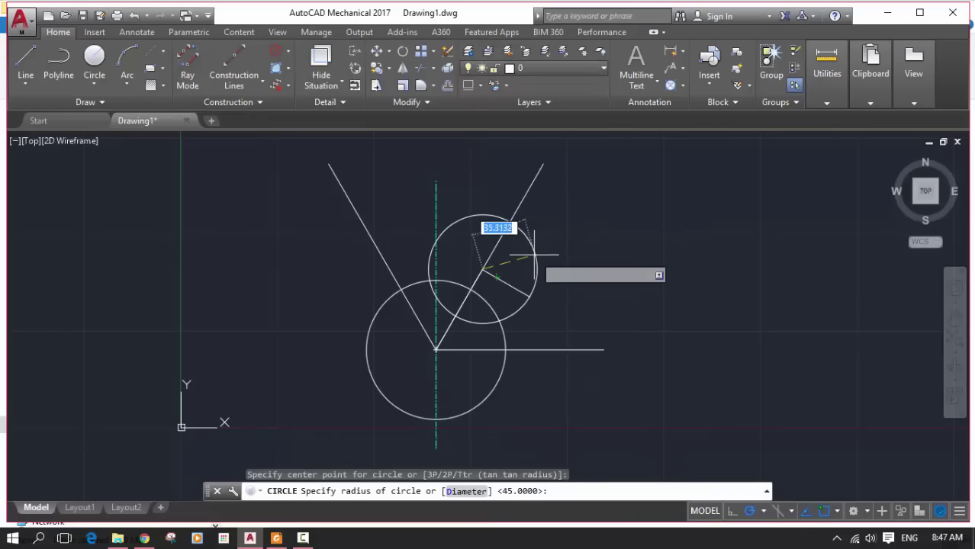
pyautogui.press('Return')
pyautogui.scroll(2, 518, 257)
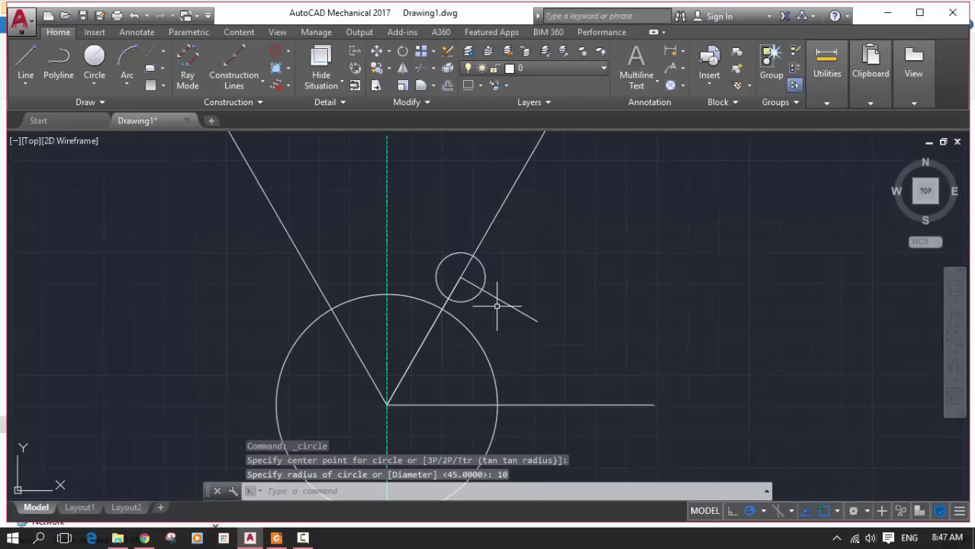
pyautogui.click(516, 306)
pyautogui.press('Delete')
pyautogui.click(493, 220)
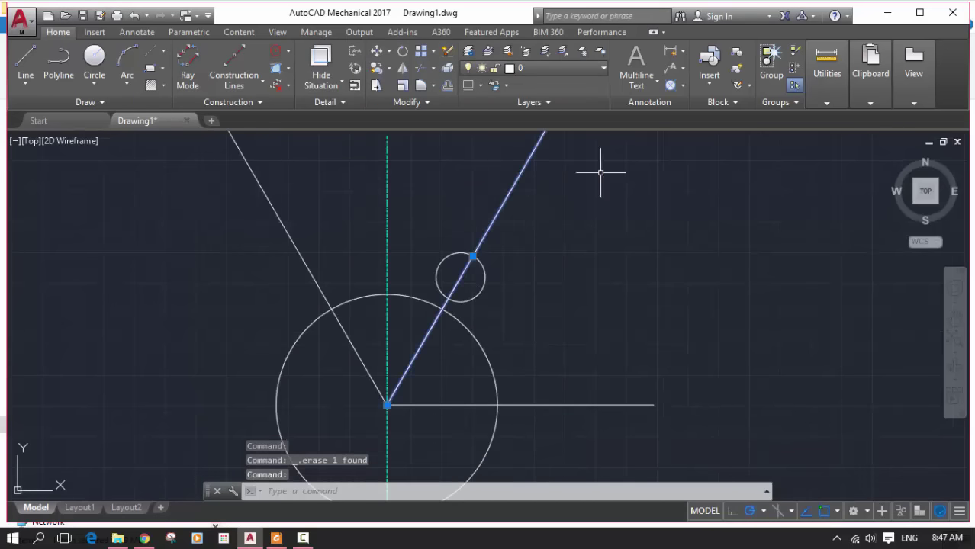
# - Change the 60° line's linetype to dashed AM_ISO08W050
pyautogui.doubleClick(529, 159)
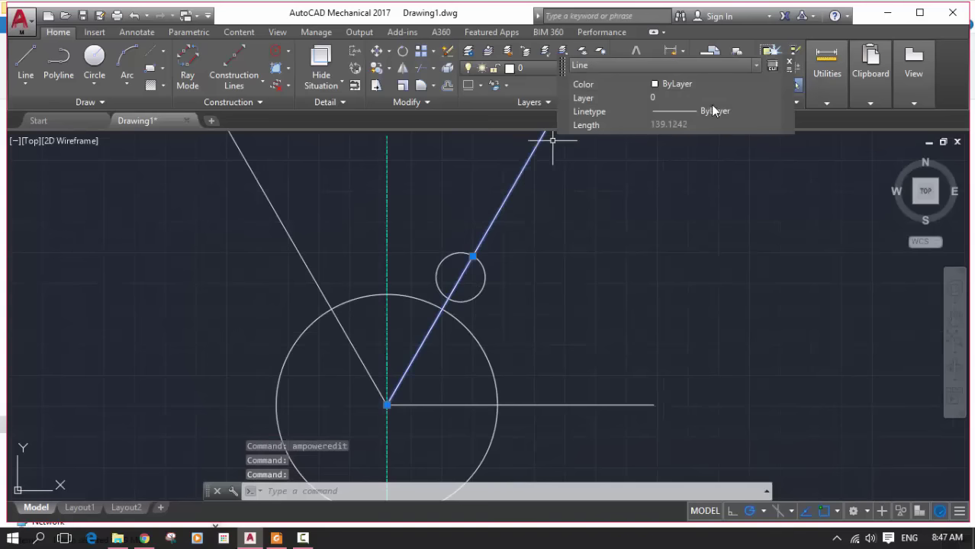
pyautogui.click(775, 111)
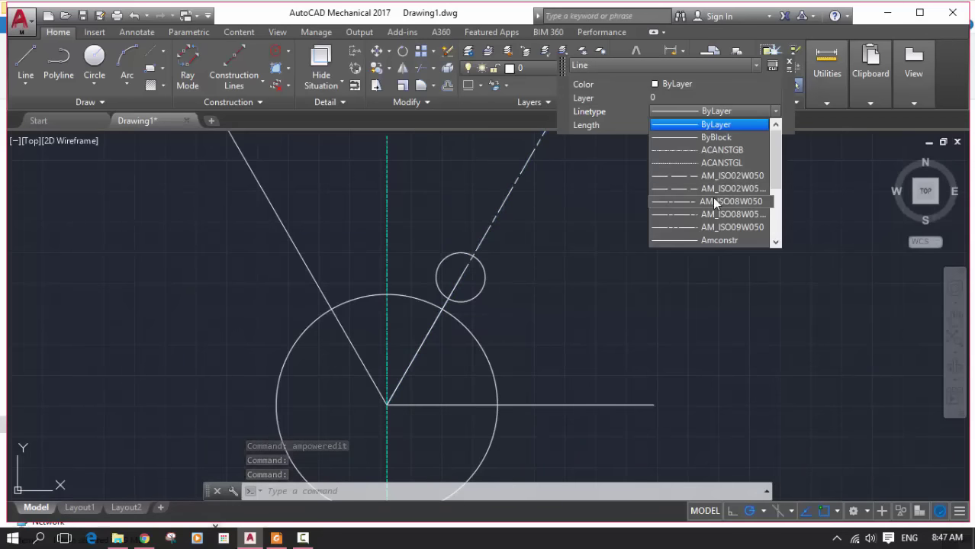
pyautogui.click(688, 189)
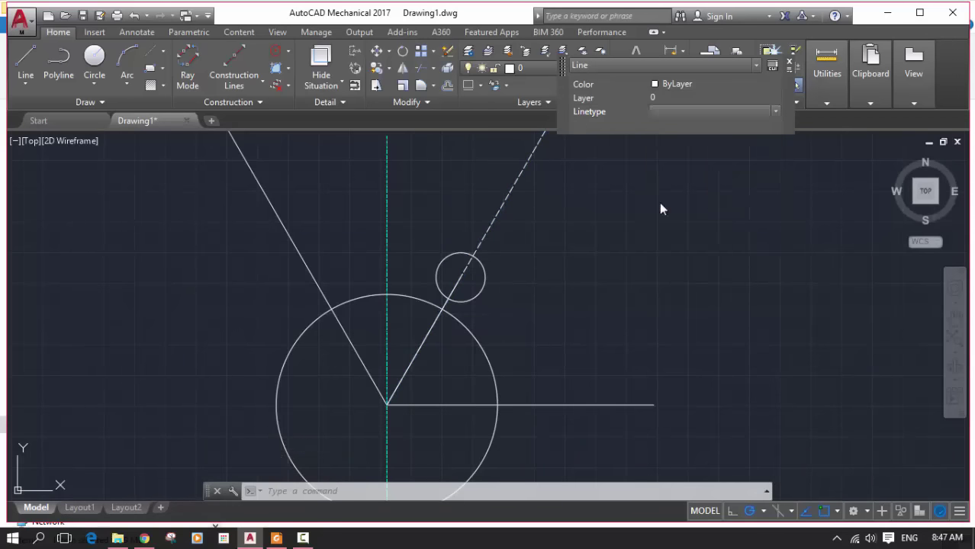
pyautogui.press('Escape')
pyautogui.scroll(-2, 560, 286)
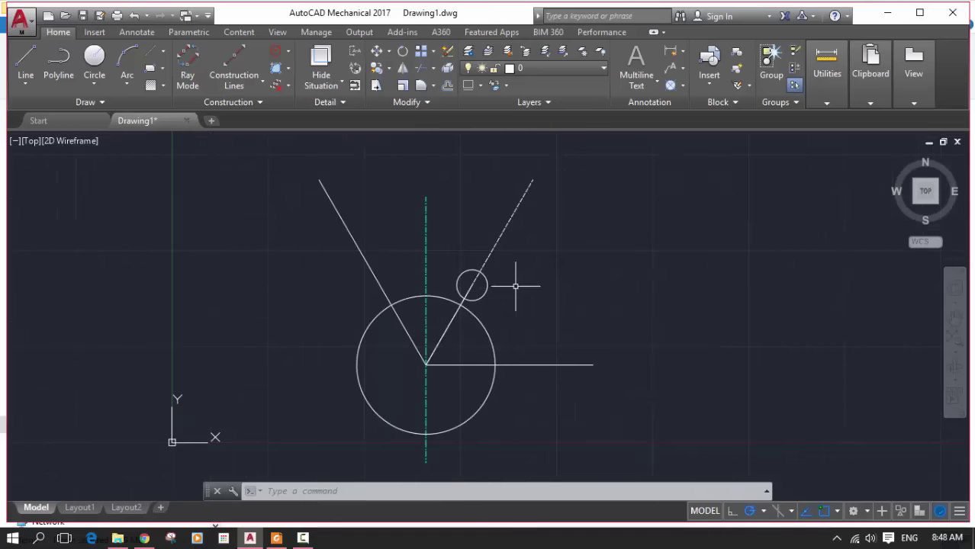
# - Mirror the radius 10 circle about the vertical centre line, keeping the original
pyautogui.click(405, 71)
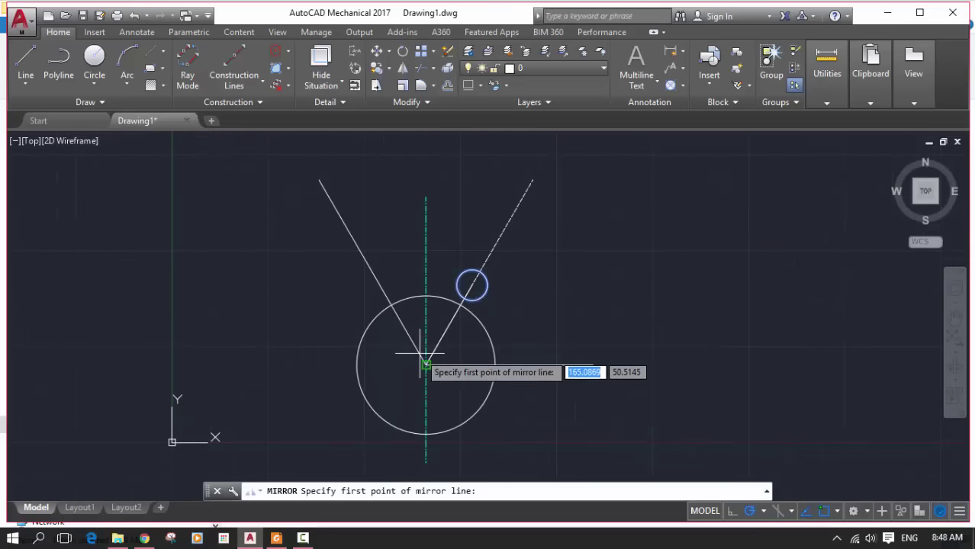
pyautogui.click(426, 363)
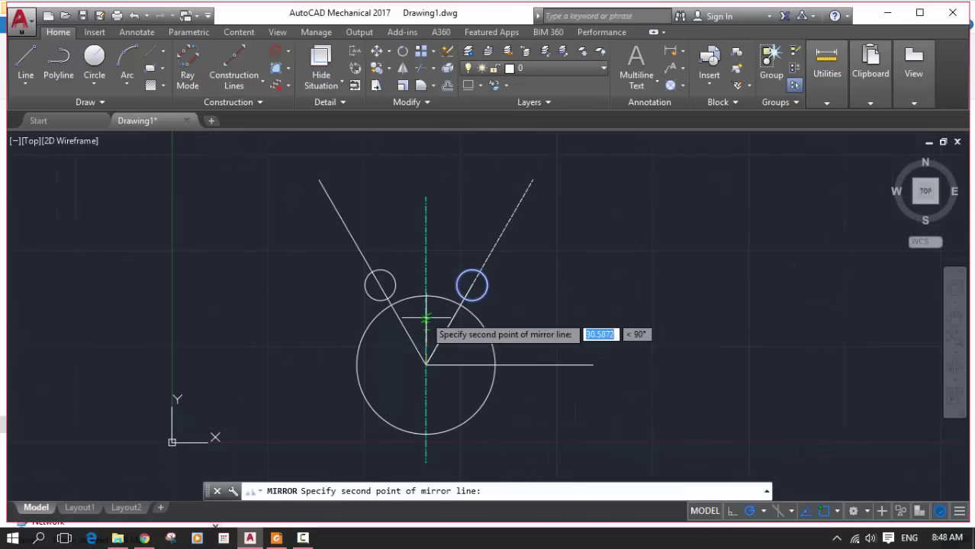
pyautogui.click(426, 323)
pyautogui.press('Return')
pyautogui.moveTo(490, 295); pyautogui.dragTo(454, 271, button='middle')
# - Draw a radius 18 circle concentric with the right small circle
pyautogui.scroll(2, 400, 280)
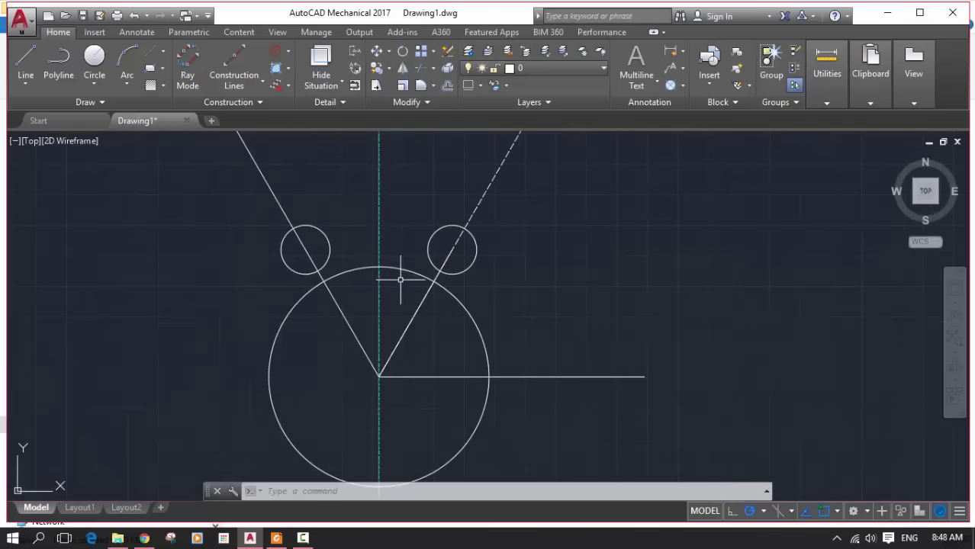
pyautogui.click(277, 538)
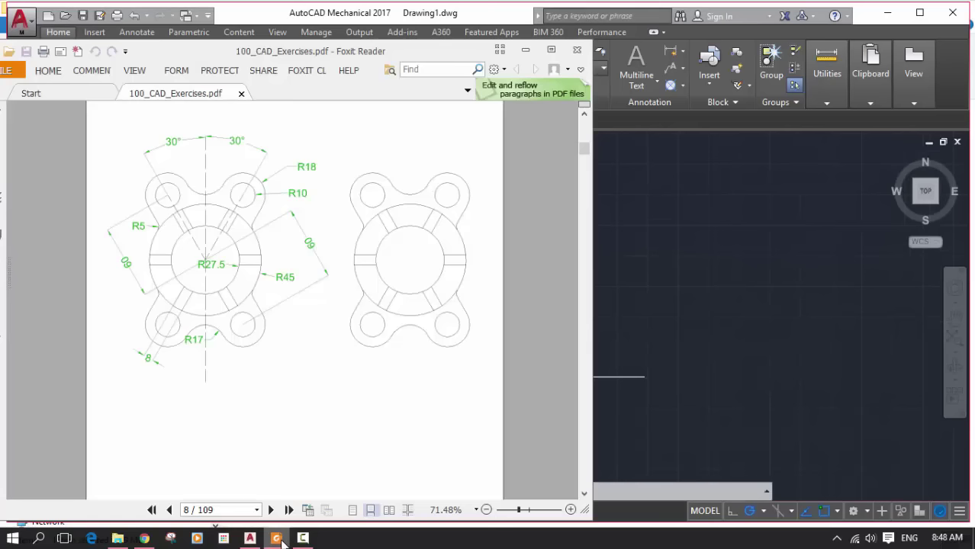
pyautogui.click(277, 538)
pyautogui.click(94, 61)
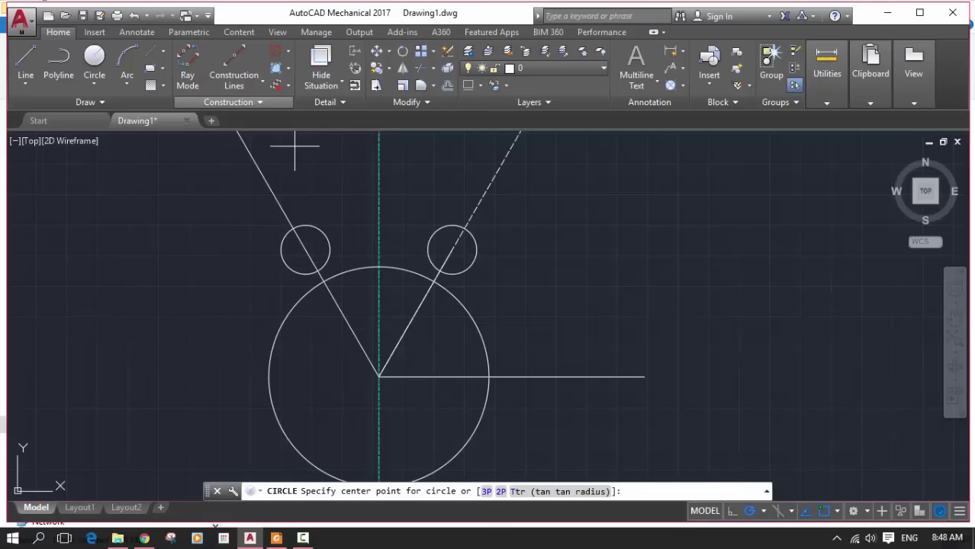
pyautogui.click(452, 249)
pyautogui.write('8')
pyautogui.press('Return')
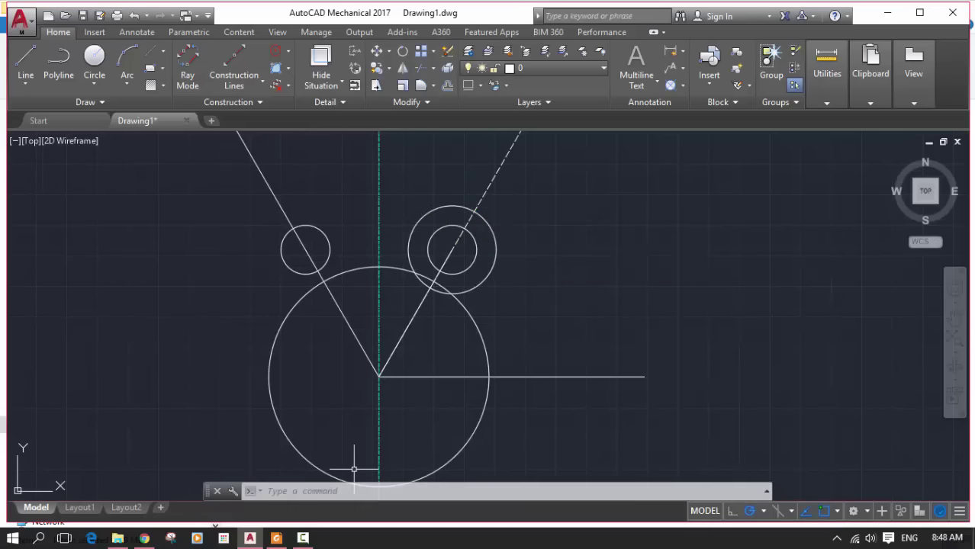
# - Mirror the radius 18 circle onto the left small circle, keeping the original
pyautogui.click(440, 205)
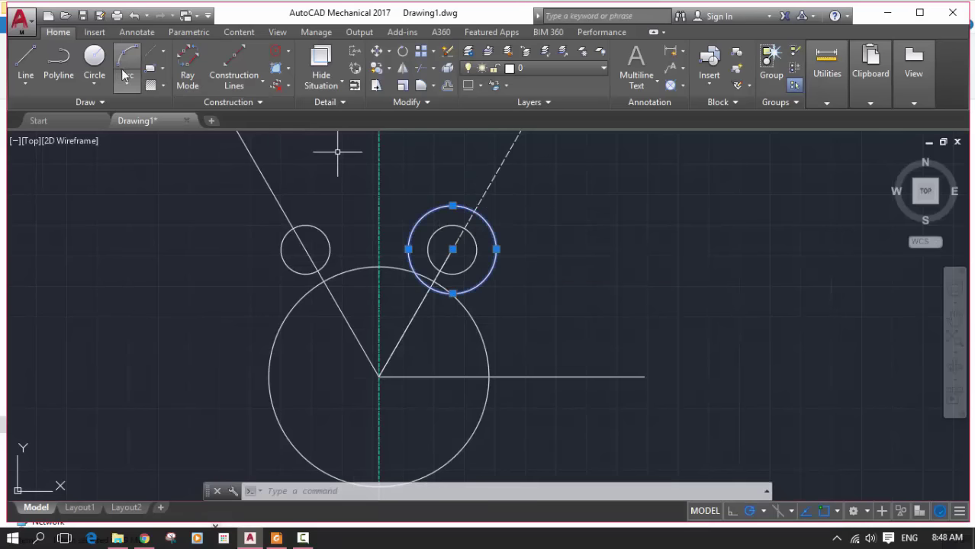
pyautogui.click(403, 68)
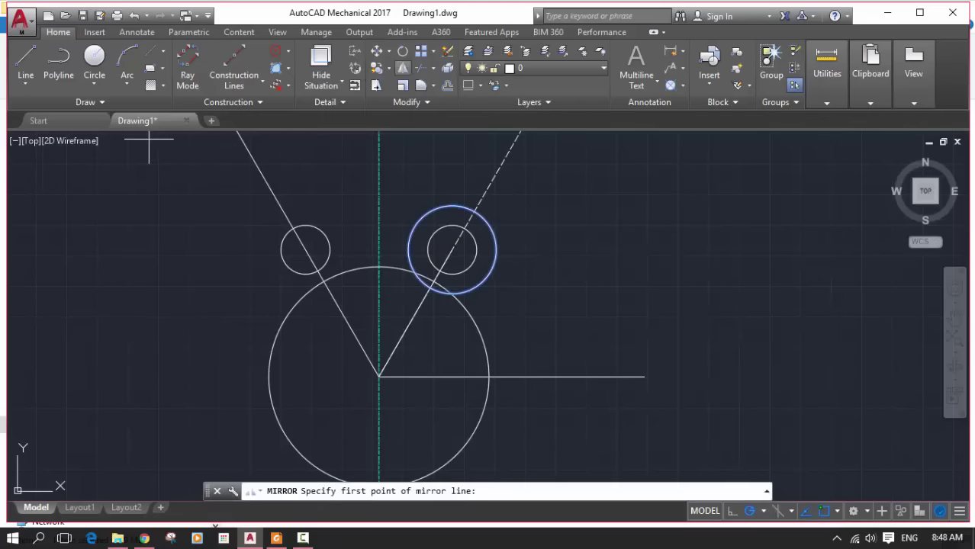
pyautogui.click(379, 376)
pyautogui.click(382, 339)
pyautogui.press('Return')
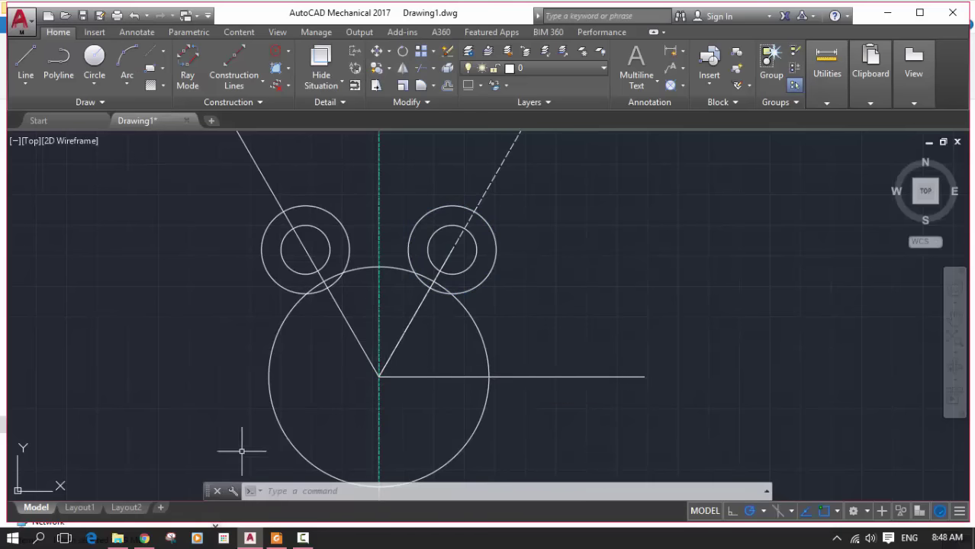
pyautogui.click(278, 540)
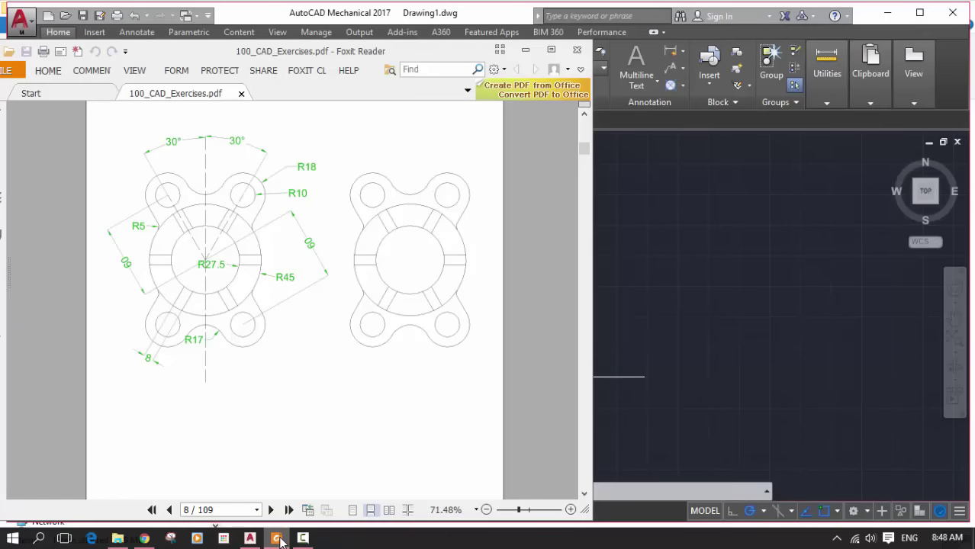
# - Draw a line joining the centres of the two small circles
pyautogui.click(279, 540)
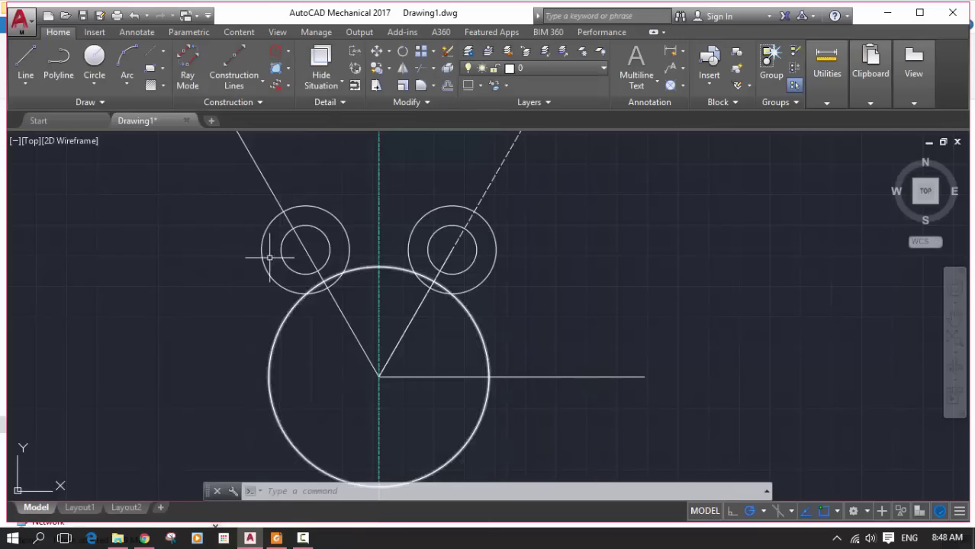
pyautogui.click(25, 60)
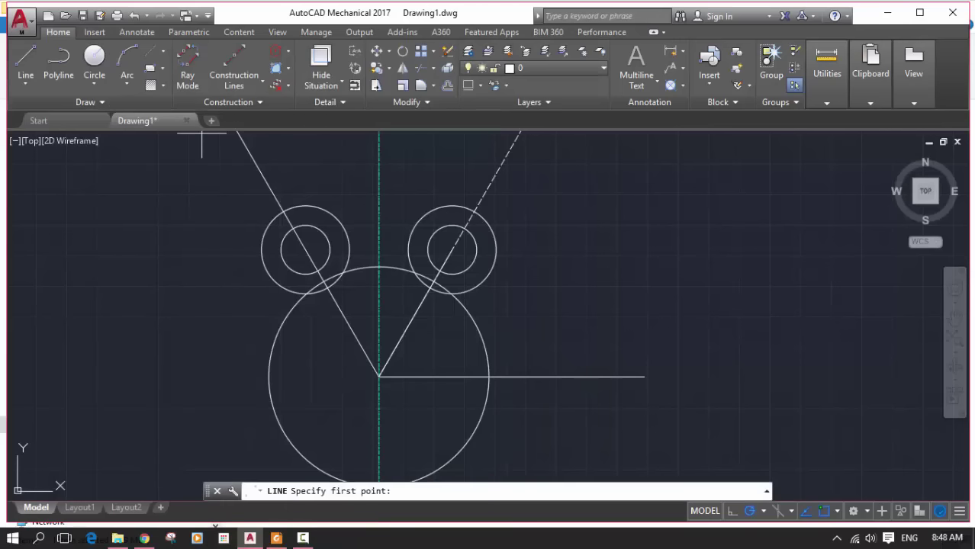
pyautogui.click(452, 248)
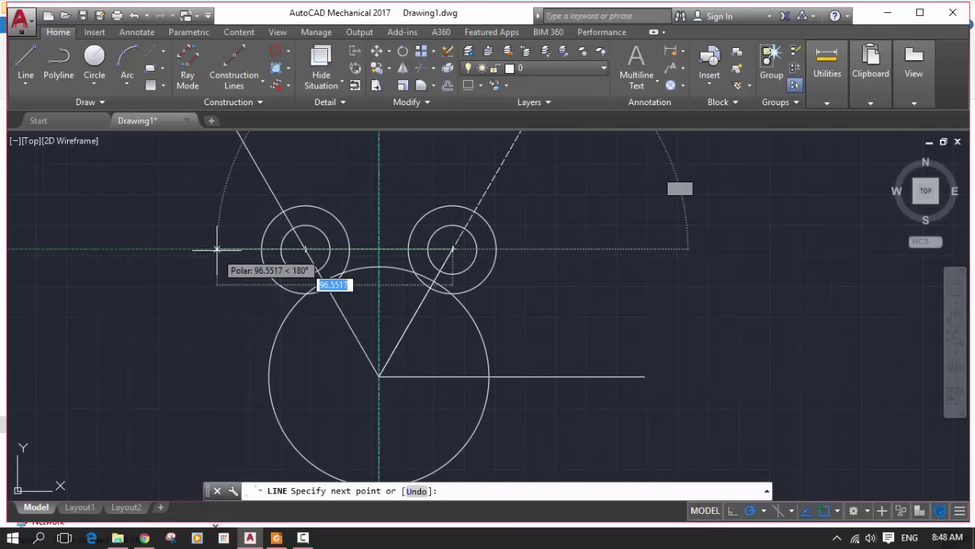
pyautogui.click(305, 248)
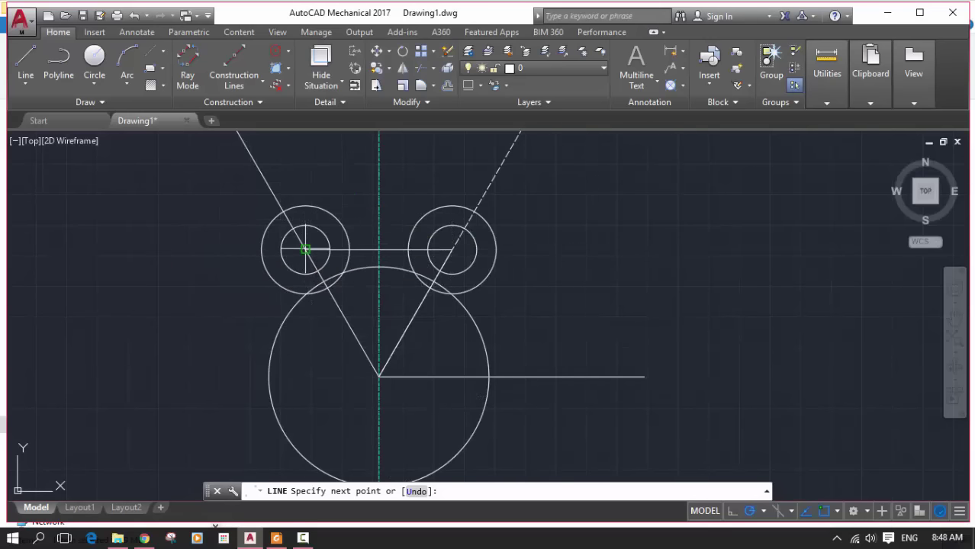
pyautogui.press('Return')
# - Draw a radius 12 circle centred on that line's midpoint, tangent to the outer rings
pyautogui.click(80, 72)
pyautogui.click(378, 249)
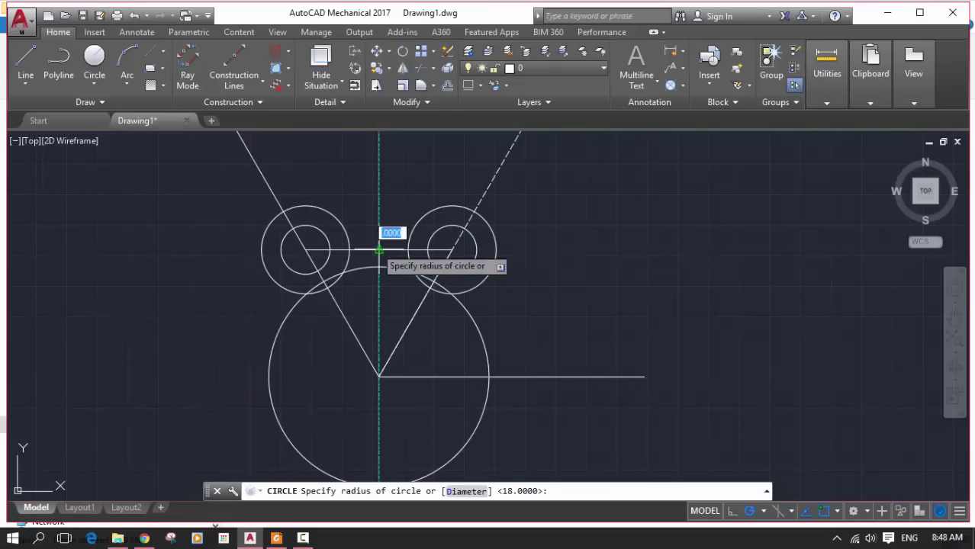
pyautogui.scroll(-3, 349, 245)
pyautogui.scroll(3, 343, 252)
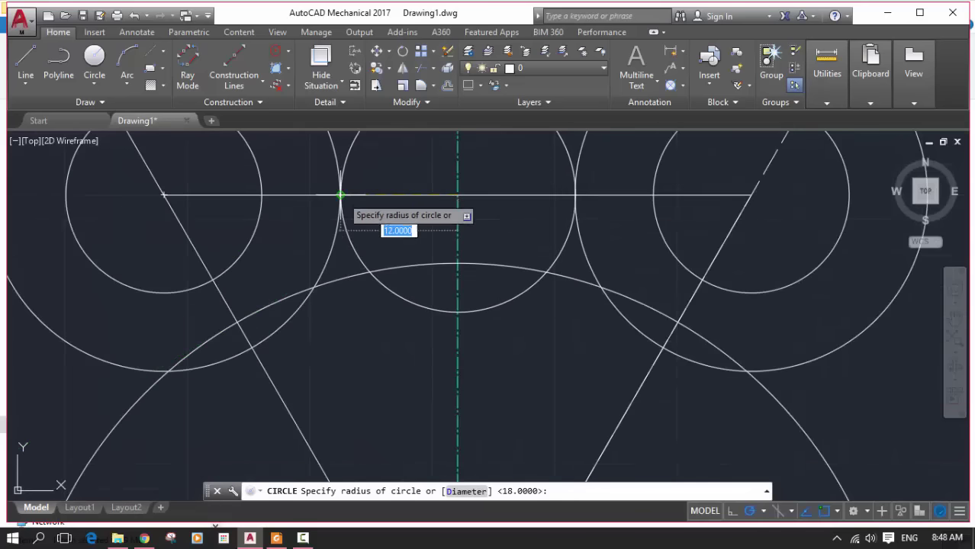
pyautogui.click(339, 195)
pyautogui.scroll(-1, 461, 260)
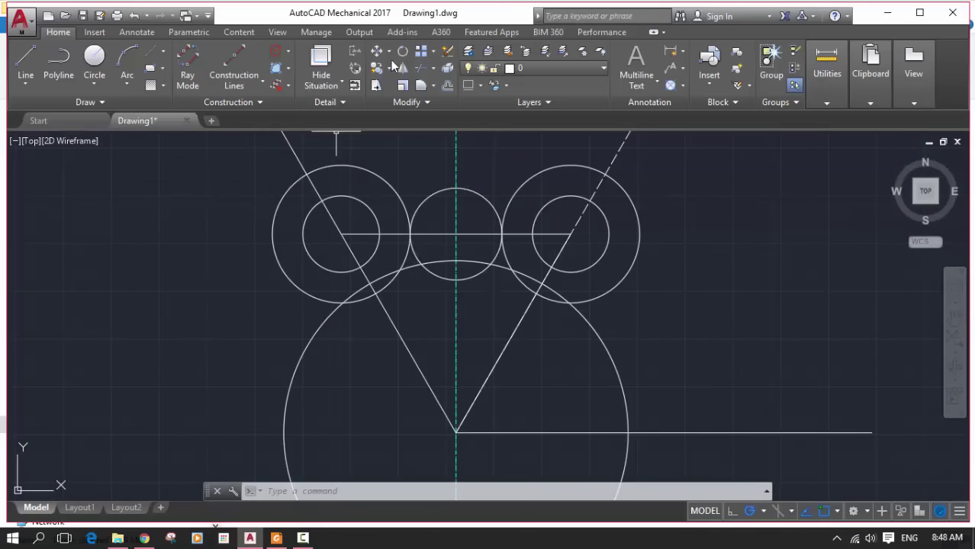
pyautogui.scroll(-2, 690, 343)
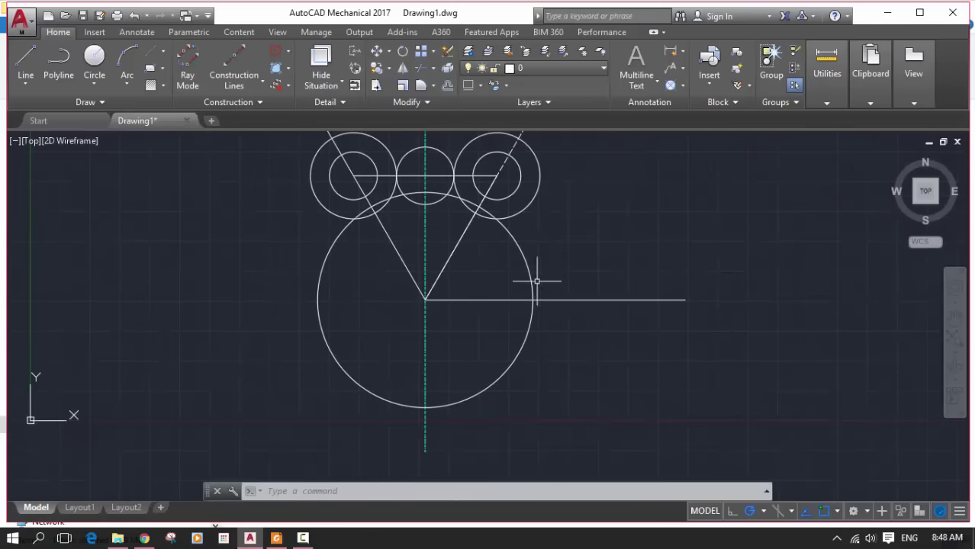
pyautogui.click(278, 540)
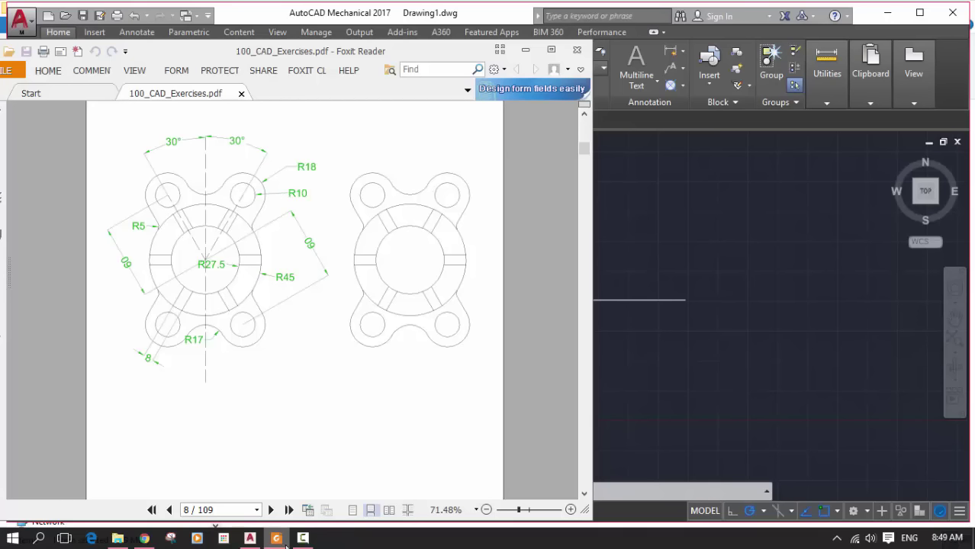
# - Trim the middle circle's lower arc below the joining line, undoing the extra trim
pyautogui.click(281, 540)
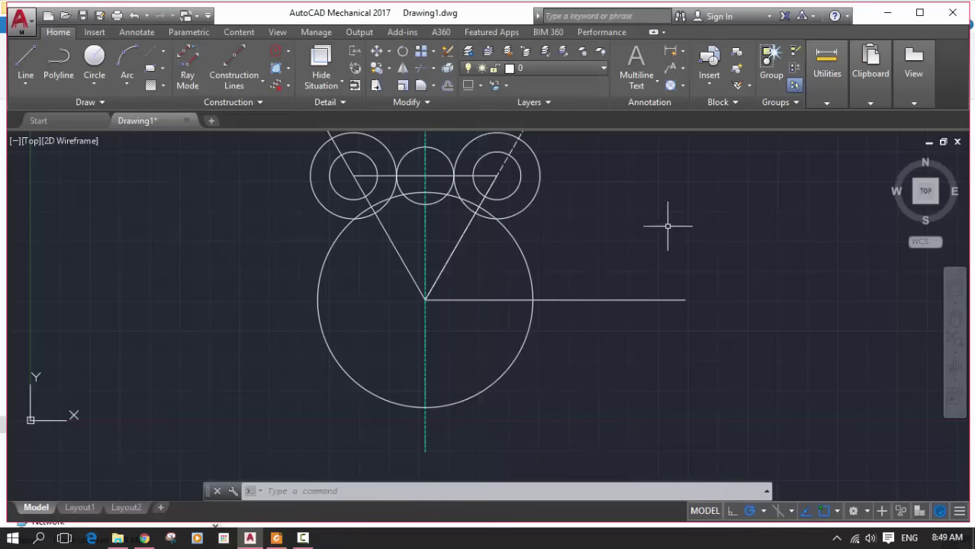
pyautogui.moveTo(664, 224); pyautogui.dragTo(654, 271, button='middle')
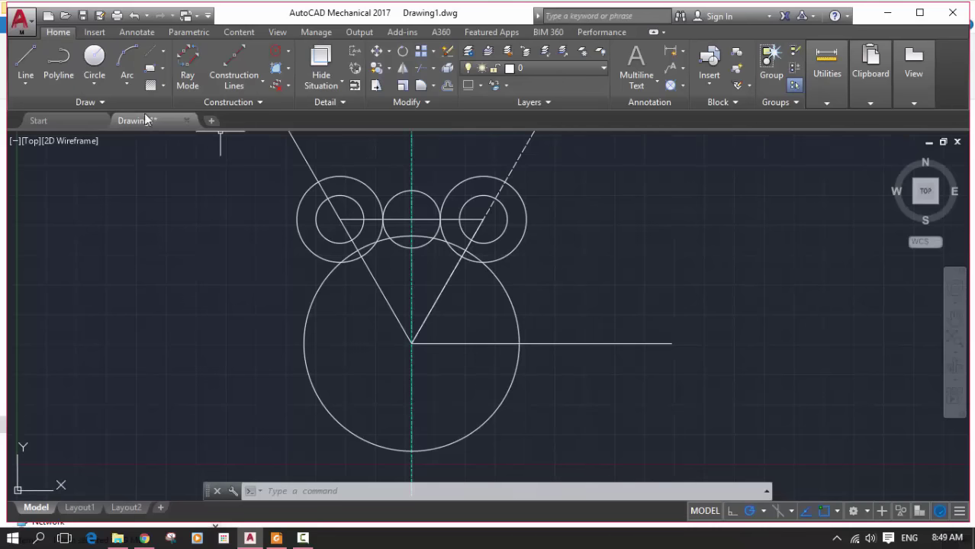
pyautogui.click(630, 216)
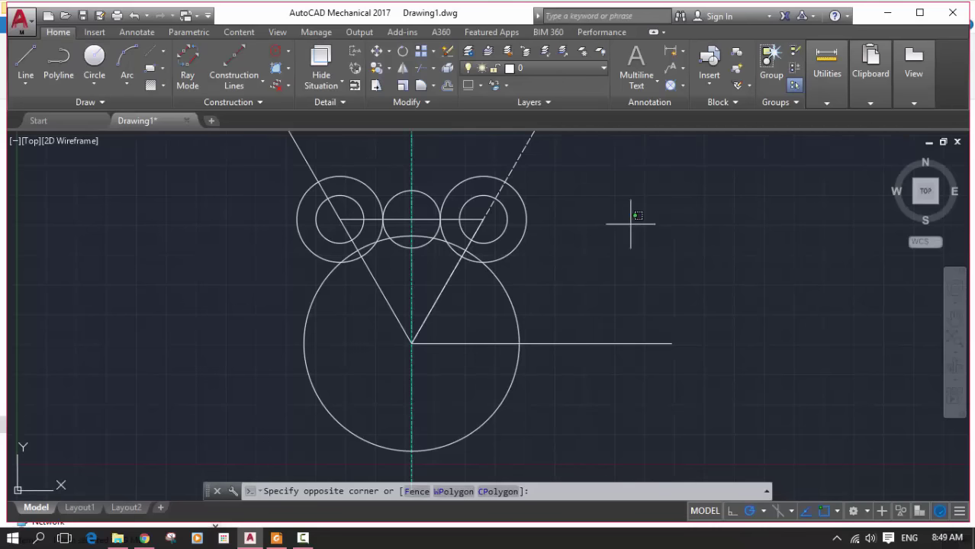
pyautogui.press('Escape')
pyautogui.write('tr')
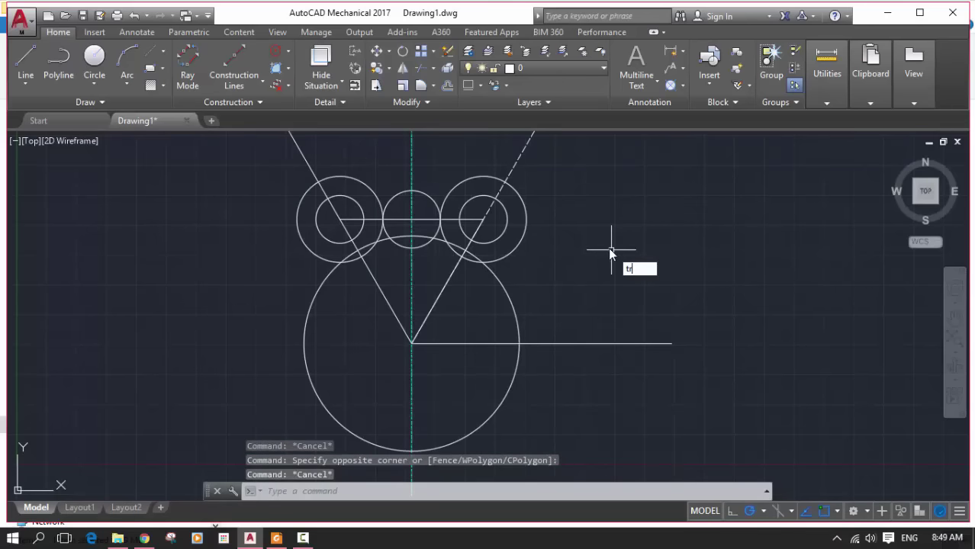
pyautogui.press('Return')
pyautogui.press('Return')
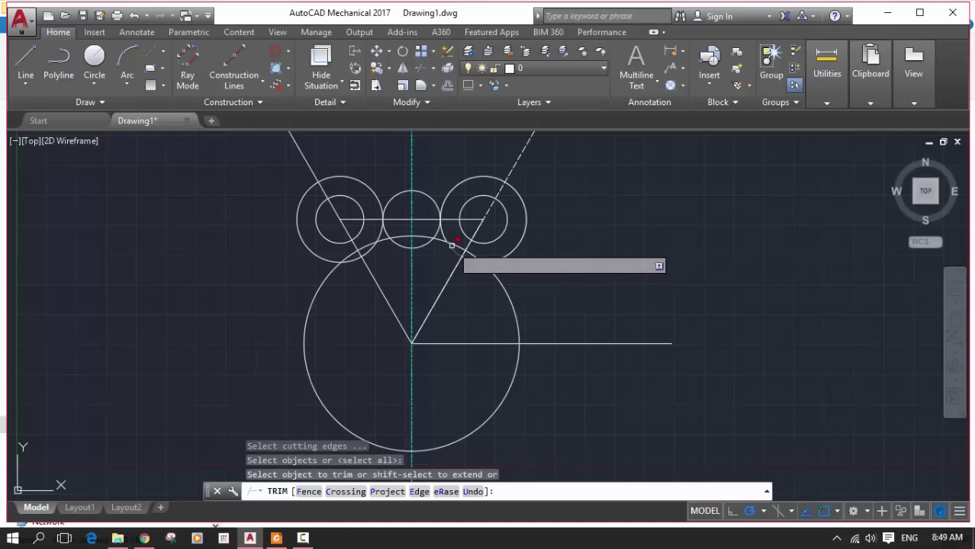
pyautogui.click(450, 244)
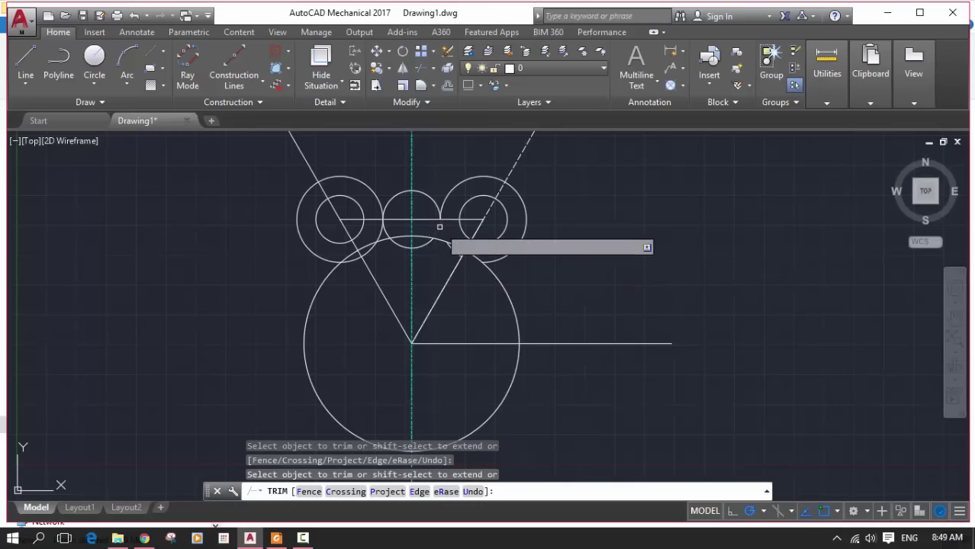
pyautogui.click(424, 245)
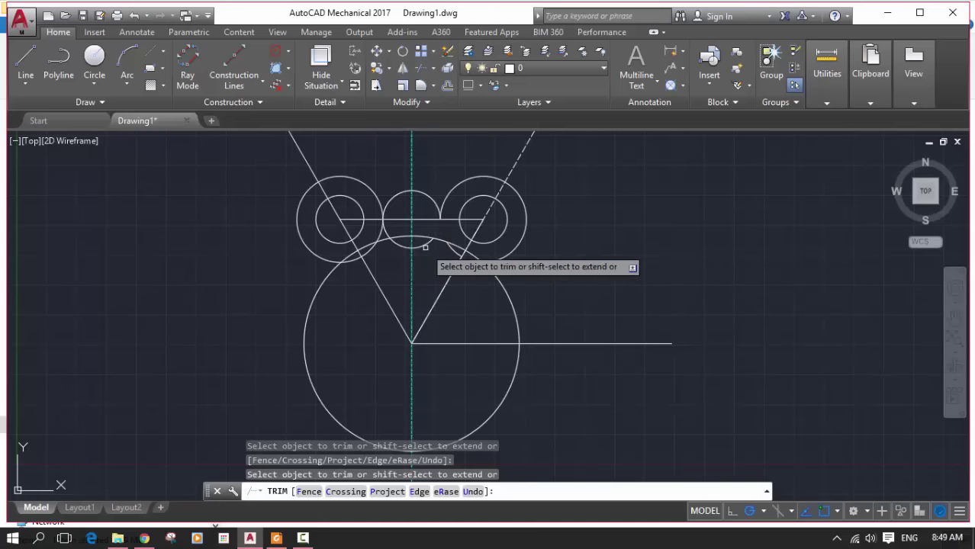
pyautogui.click(384, 232)
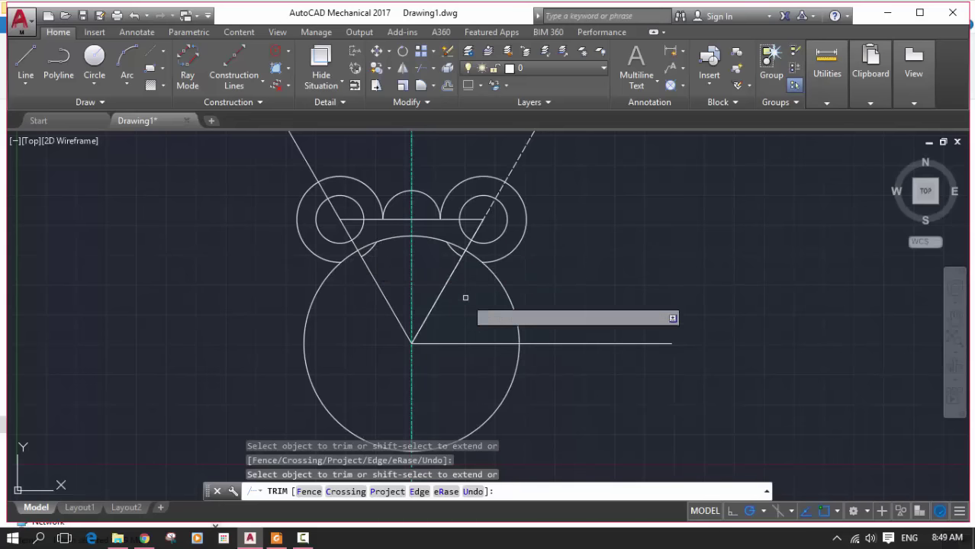
pyautogui.scroll(-1, 415, 275)
pyautogui.scroll(5, 400, 343)
pyautogui.scroll(-4, 425, 328)
pyautogui.scroll(3, 427, 200)
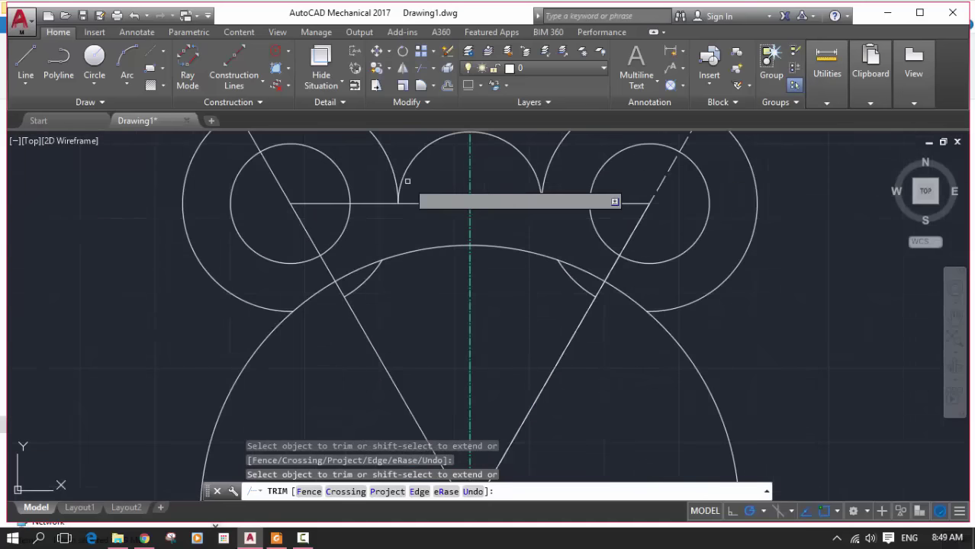
pyautogui.hotkey('ctrl', 'z')
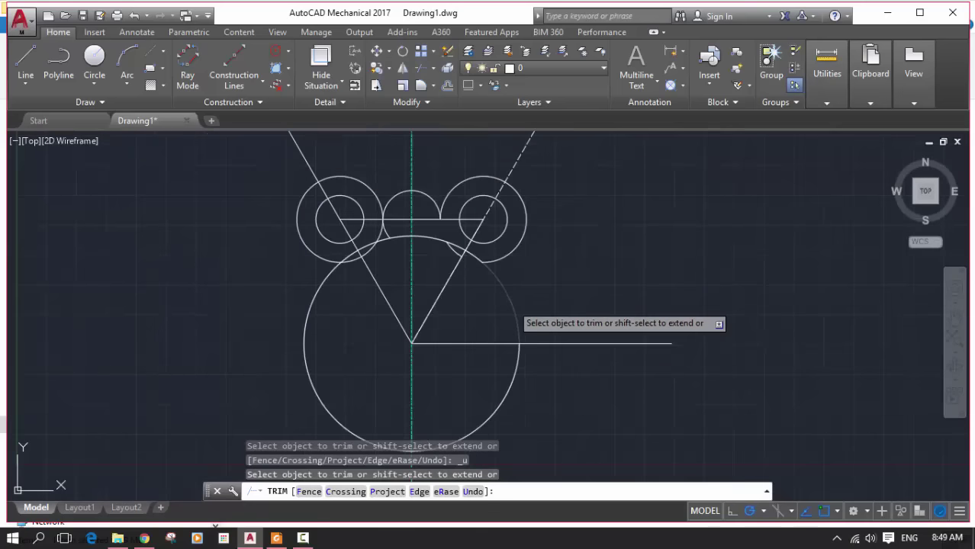
# - Consult the reference PDF several times, then put it away
pyautogui.click(277, 538)
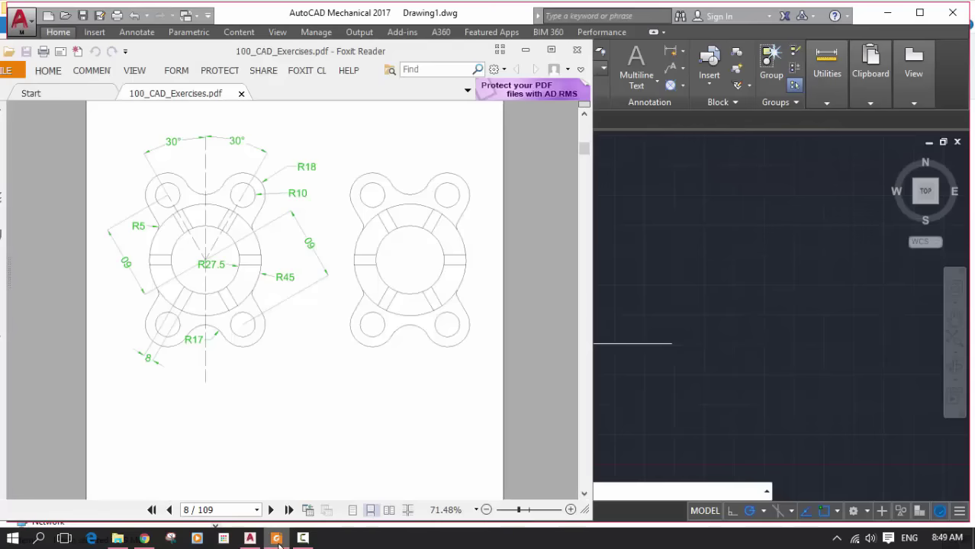
pyautogui.click(277, 539)
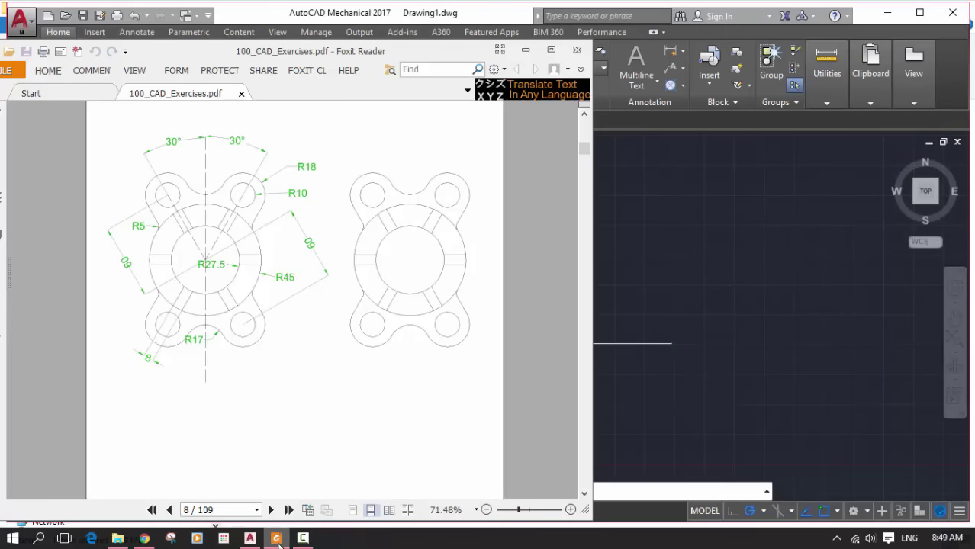
pyautogui.click(277, 539)
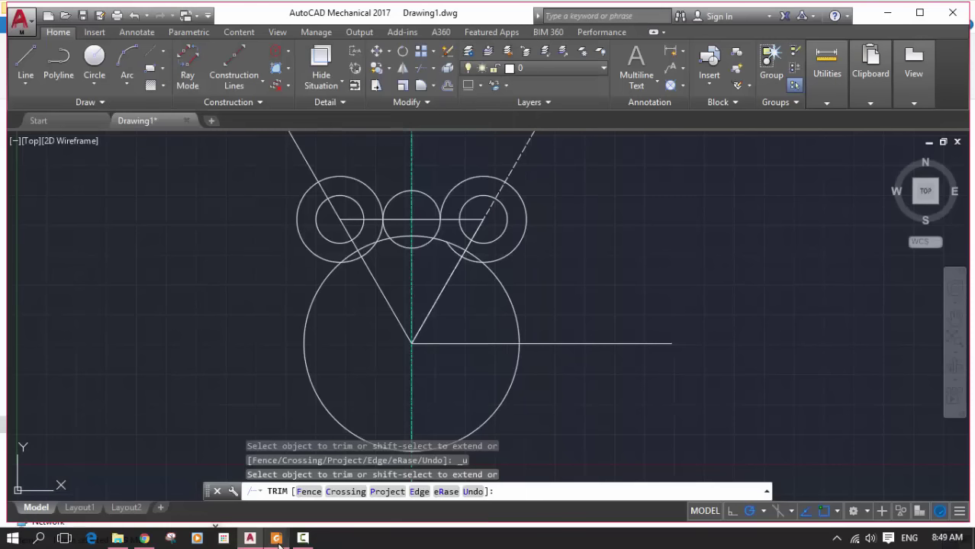
pyautogui.click(278, 539)
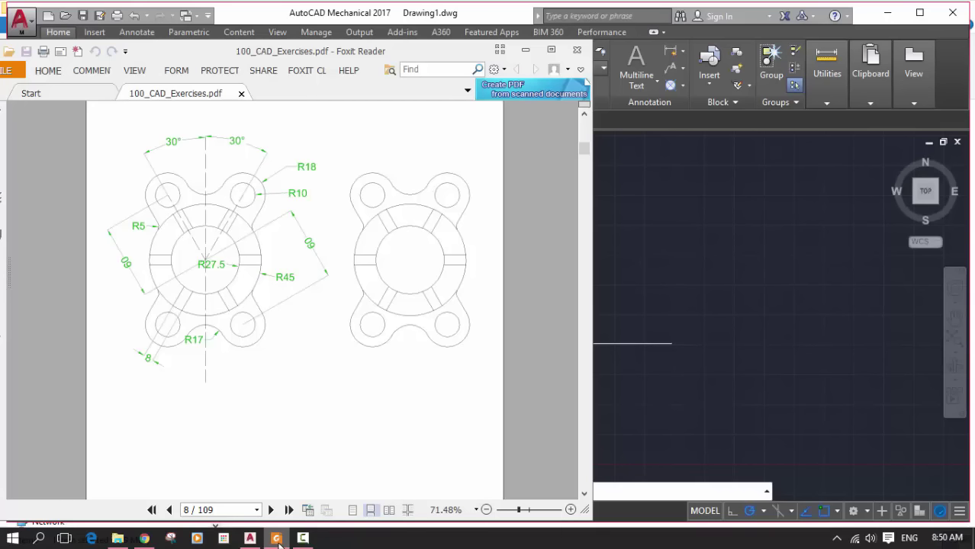
pyautogui.click(277, 539)
pyautogui.click(277, 539)
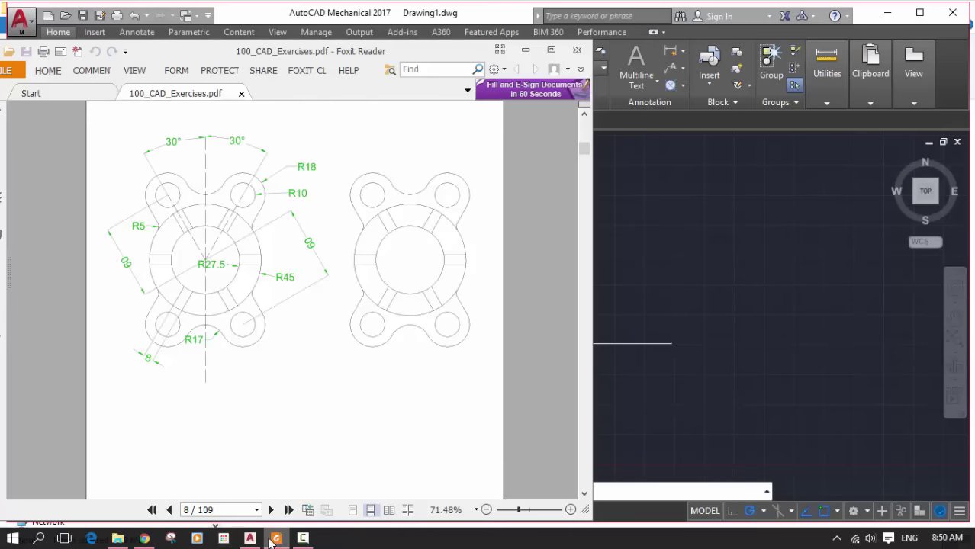
pyautogui.moveTo(276, 538)
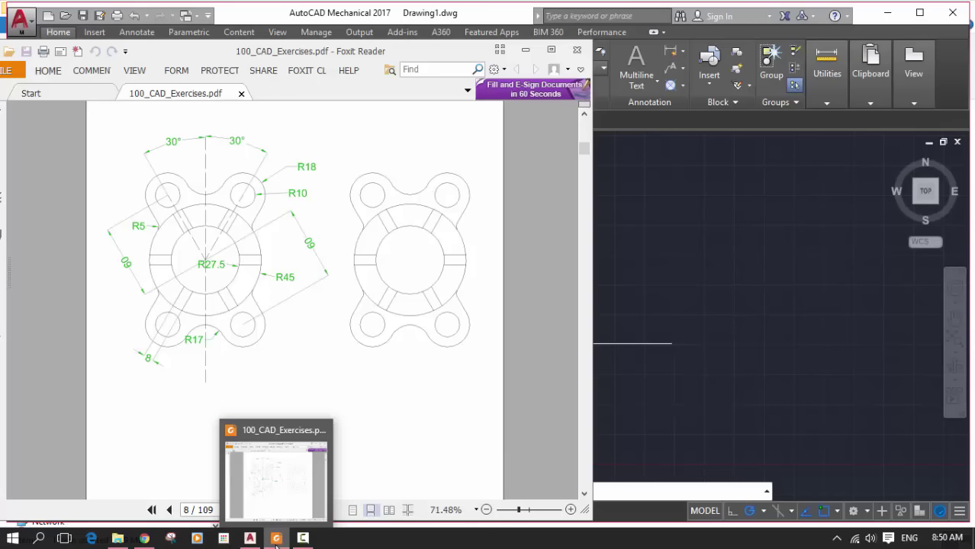
pyautogui.click(277, 539)
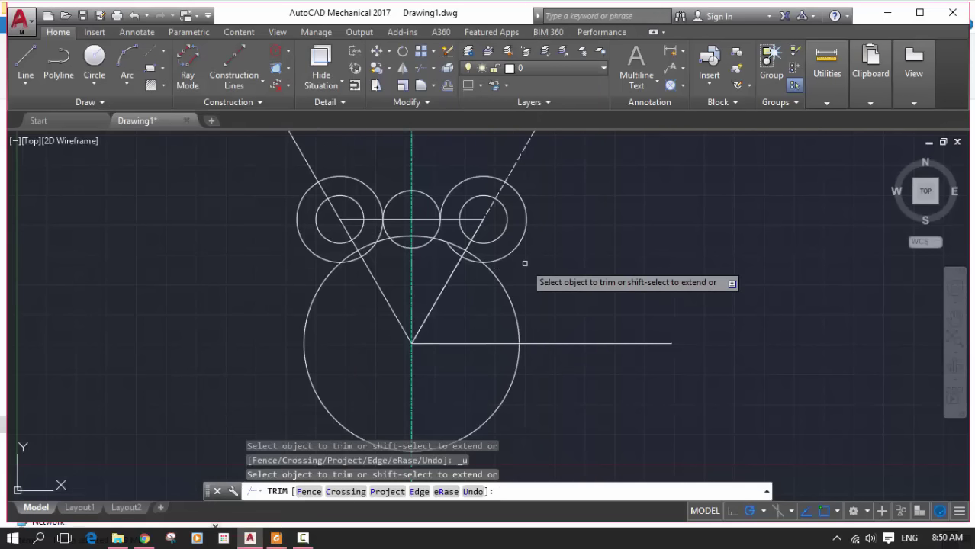
# - Cancel trimming and delete the middle radius 12 arc
pyautogui.press('Escape')
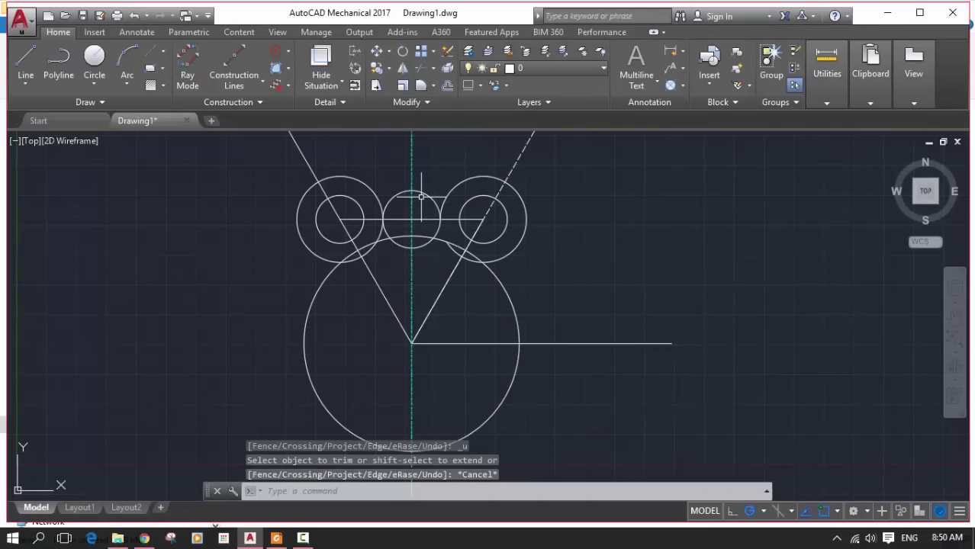
pyautogui.click(420, 191)
pyautogui.press('Delete')
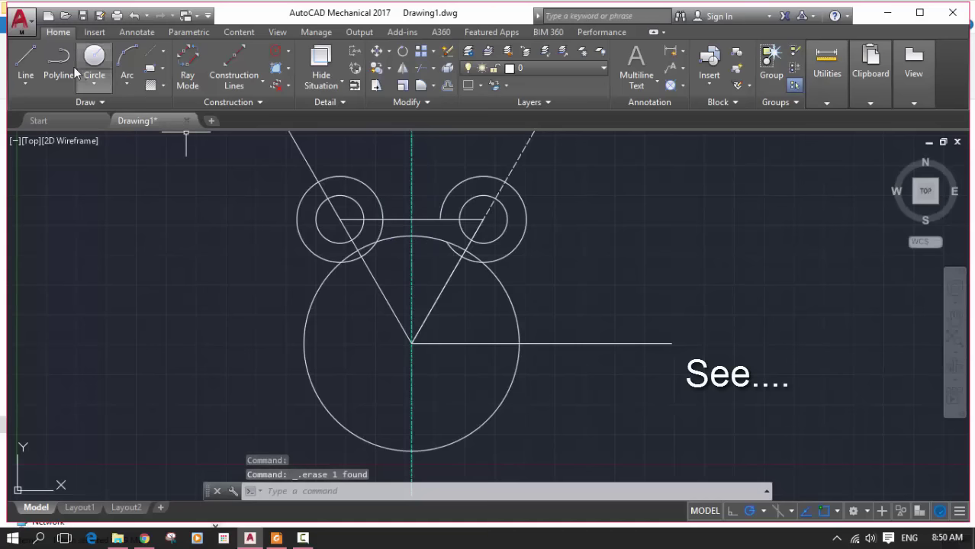
# - Draw a radius 17 Tan-Tan-Radius circle touching the left and right upper outer circles
pyautogui.click(94, 63)
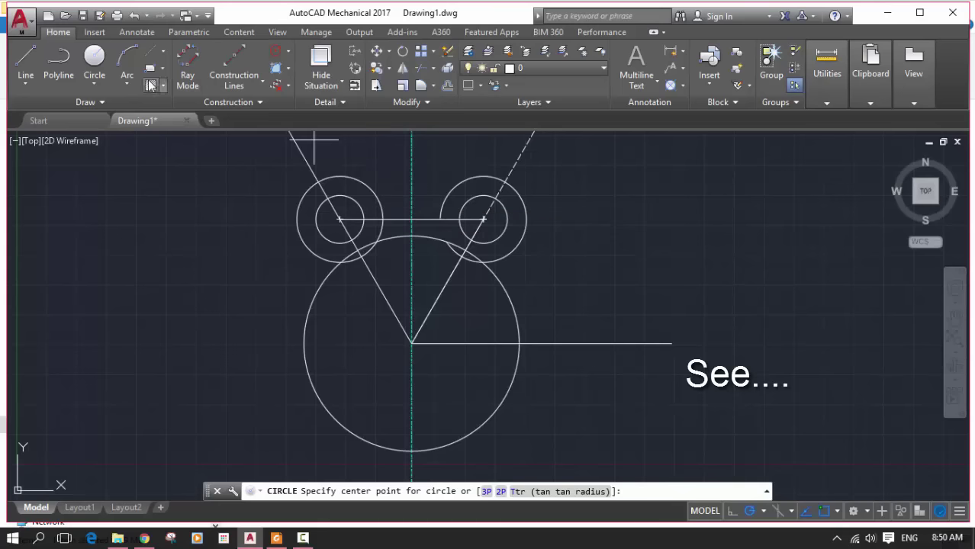
pyautogui.click(95, 84)
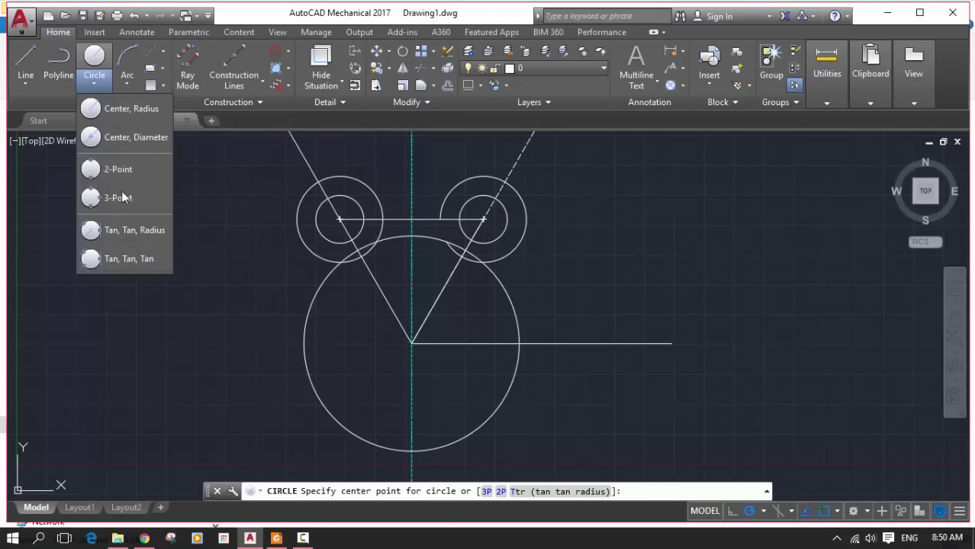
pyautogui.click(118, 233)
pyautogui.click(364, 211)
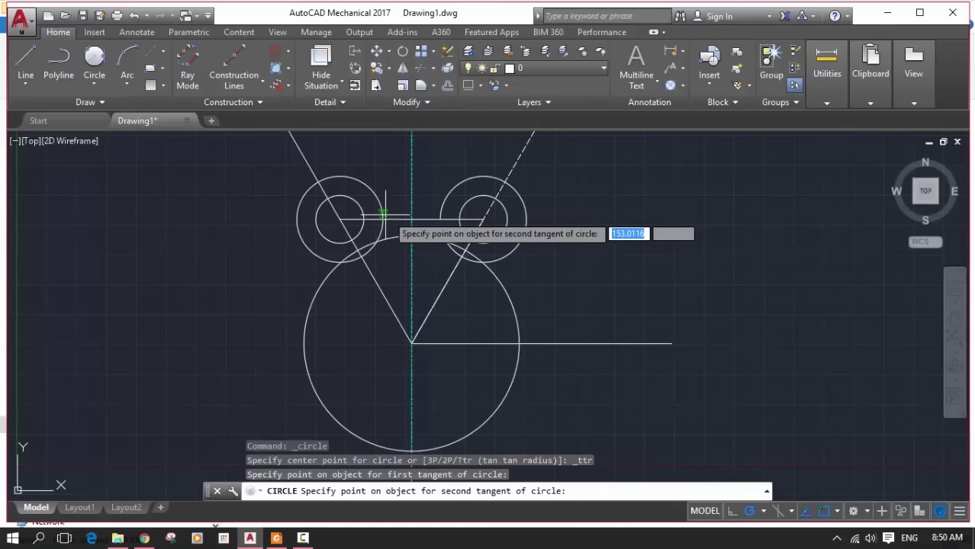
pyautogui.click(444, 212)
pyautogui.write('17')
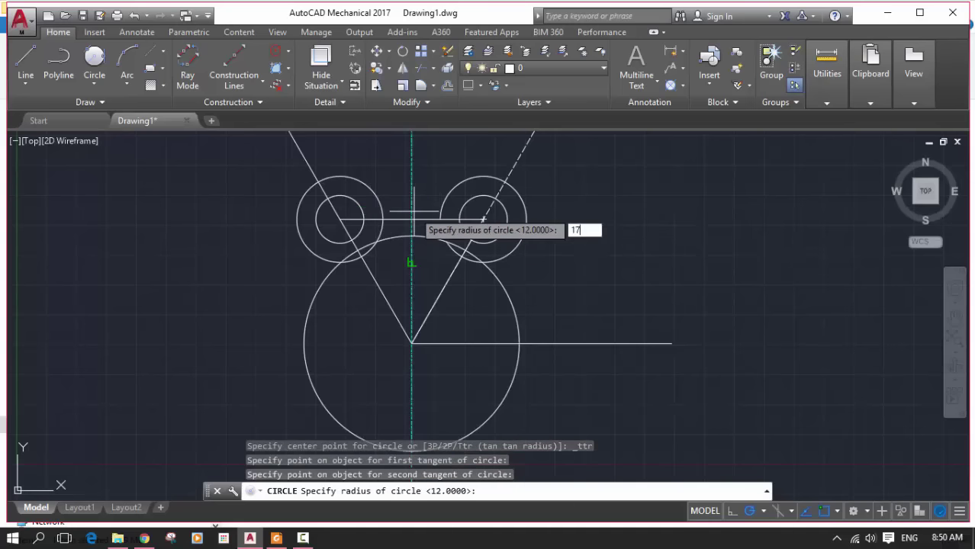
pyautogui.press('Return')
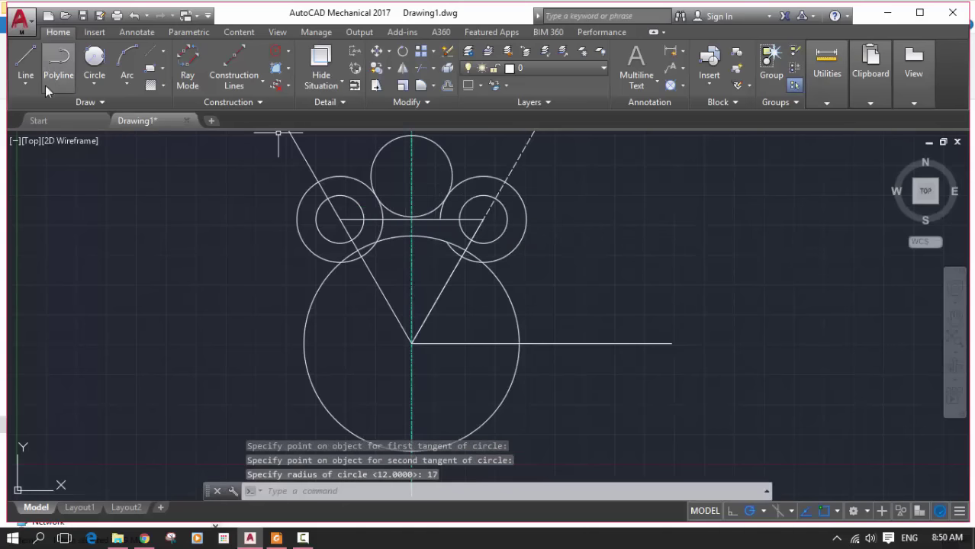
# - Trim away the R17 arc piece beside the right outer circle
pyautogui.write('tr')
pyautogui.press('Return')
pyautogui.press('Return')
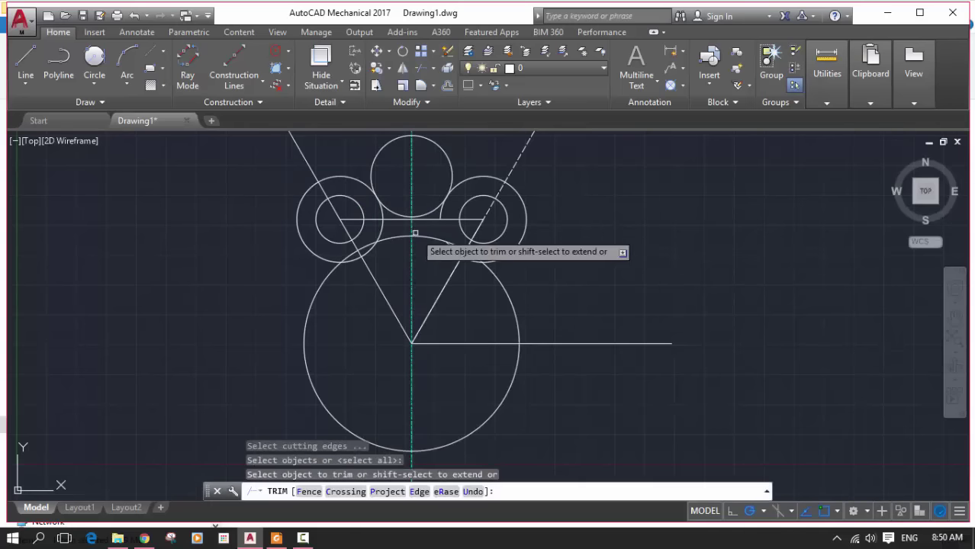
pyautogui.scroll(-2, 374, 229)
pyautogui.scroll(7, 381, 217)
pyautogui.scroll(-2, 358, 200)
pyautogui.moveTo(352, 229); pyautogui.dragTo(344, 263, button='middle')
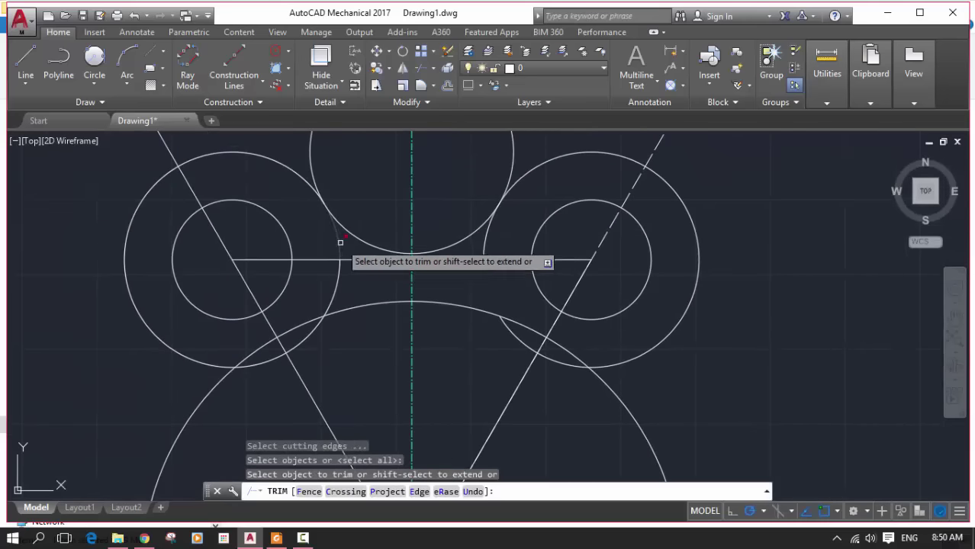
pyautogui.scroll(-4, 370, 174)
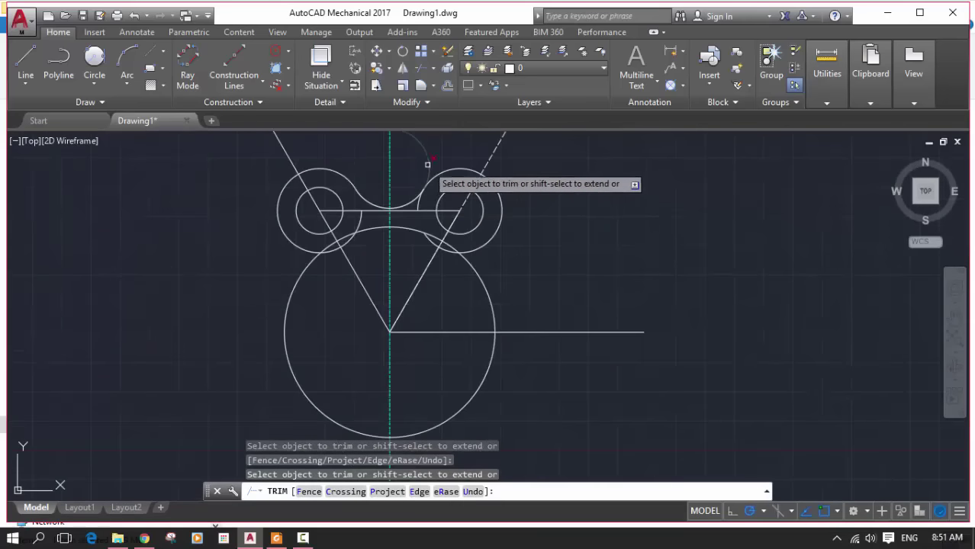
pyautogui.scroll(2, 423, 212)
pyautogui.scroll(3, 415, 206)
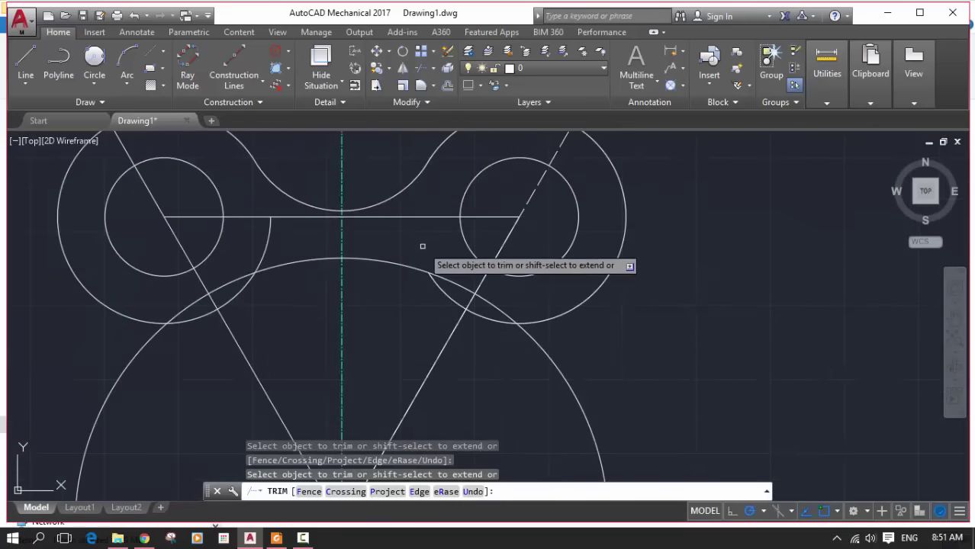
pyautogui.scroll(-2, 424, 263)
pyautogui.scroll(2, 458, 275)
pyautogui.click(482, 265)
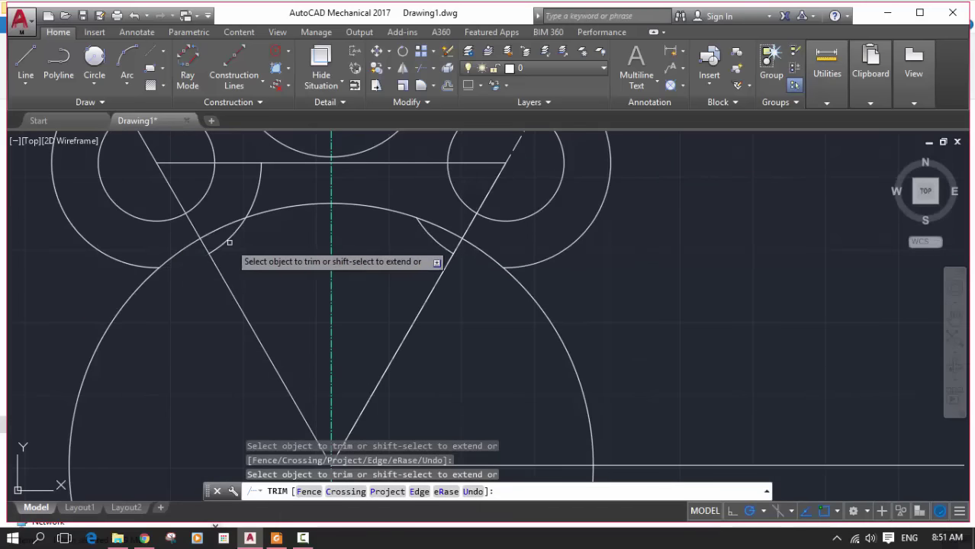
pyautogui.scroll(-4, 274, 213)
pyautogui.scroll(3, 287, 222)
# - Erase the horizontal line joining the two small circles and compare with the reference PDF
pyautogui.click(320, 196)
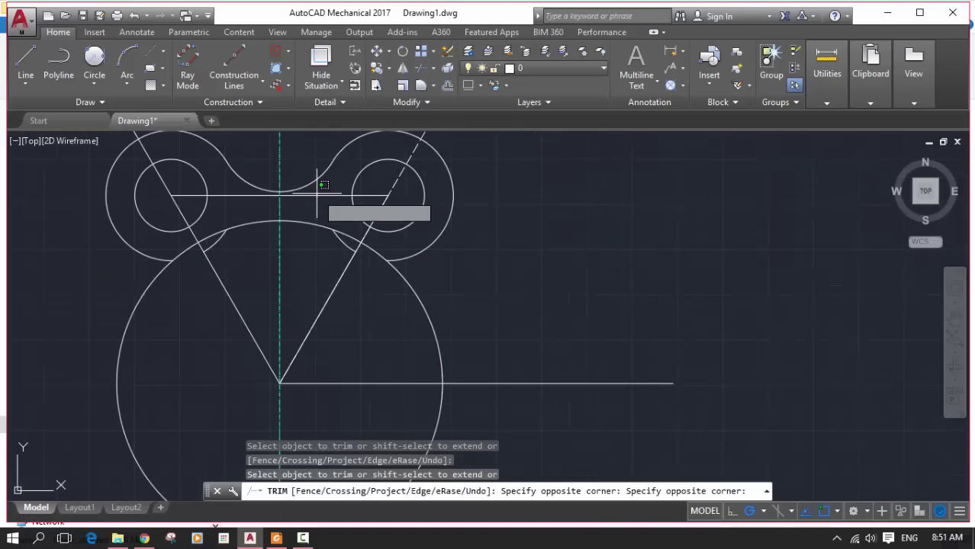
pyautogui.press('Escape')
pyautogui.click(327, 196)
pyautogui.press('Delete')
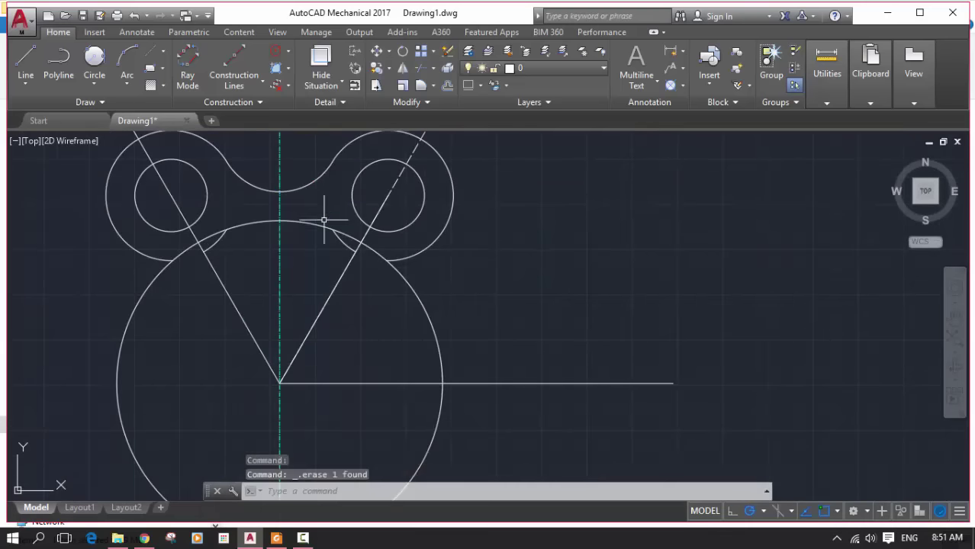
pyautogui.scroll(-3, 326, 221)
pyautogui.scroll(2, 341, 331)
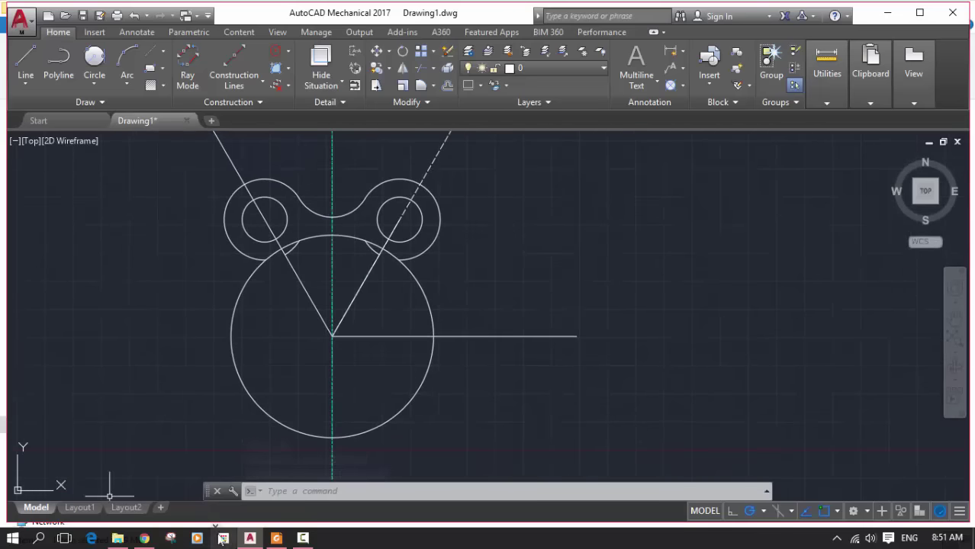
pyautogui.click(276, 538)
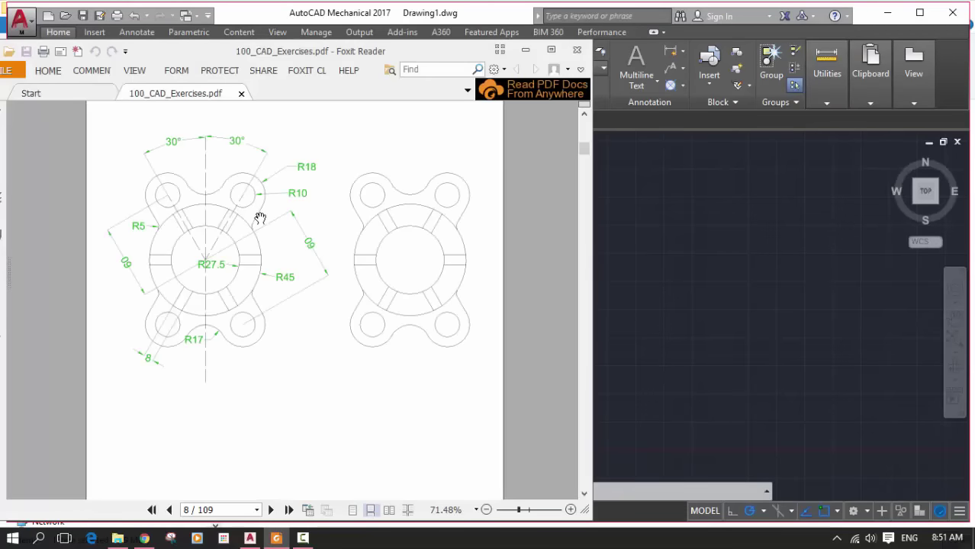
pyautogui.click(602, 244)
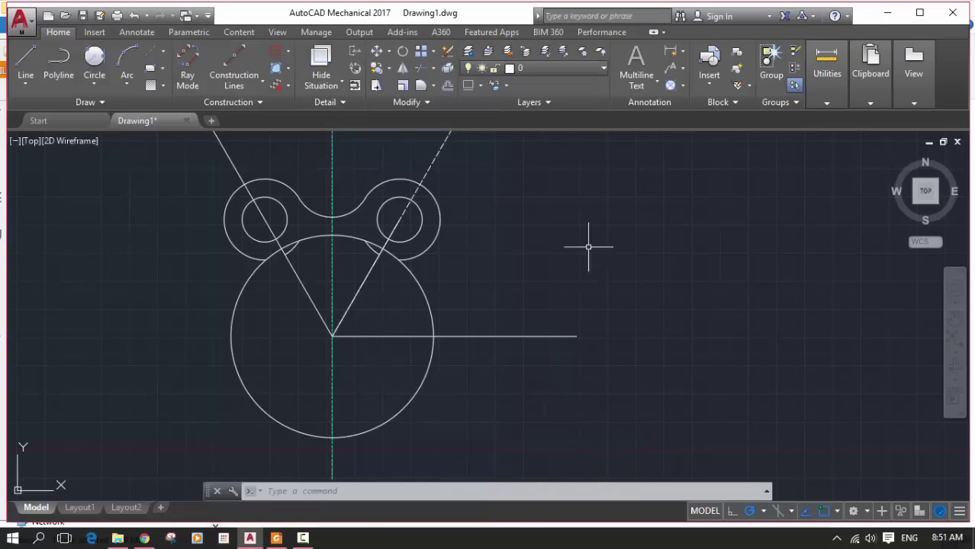
# - Draw a radius 5 circle tangent to the left lobe and the big circle
pyautogui.click(94, 82)
pyautogui.click(91, 229)
pyautogui.click(252, 259)
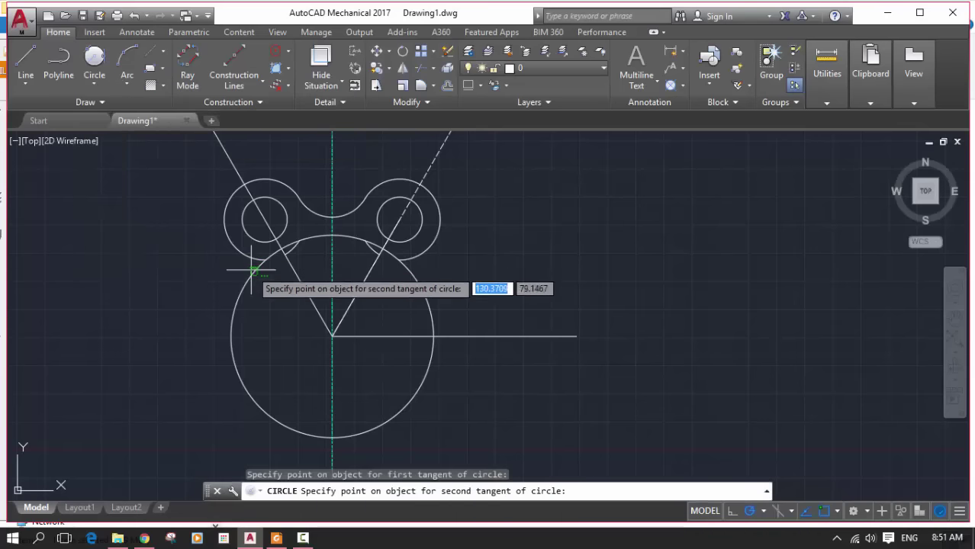
pyautogui.click(249, 271)
pyautogui.write('5')
pyautogui.press('Return')
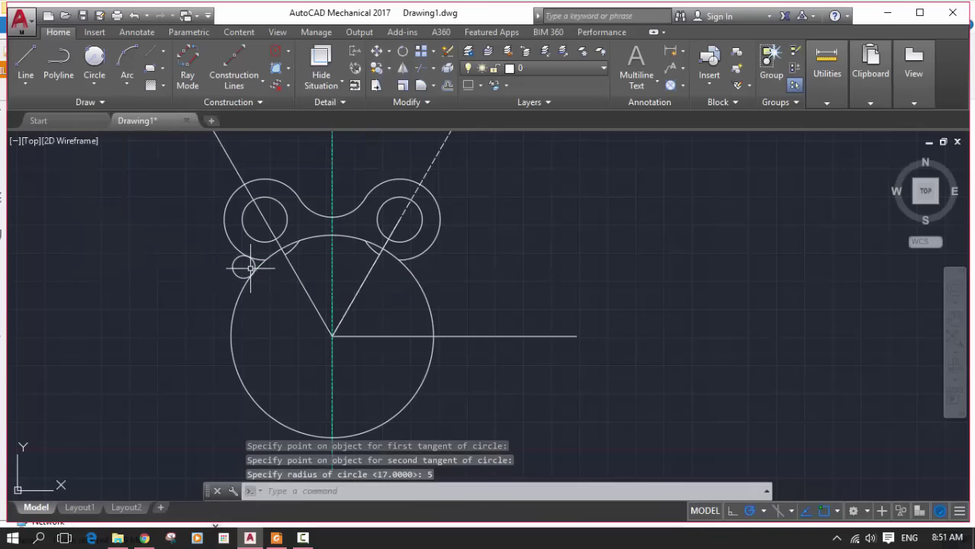
# - Trim the outer part of the R5 circle to leave a fillet arc
pyautogui.scroll(5, 250, 268)
pyautogui.write('tr')
pyautogui.press('Return')
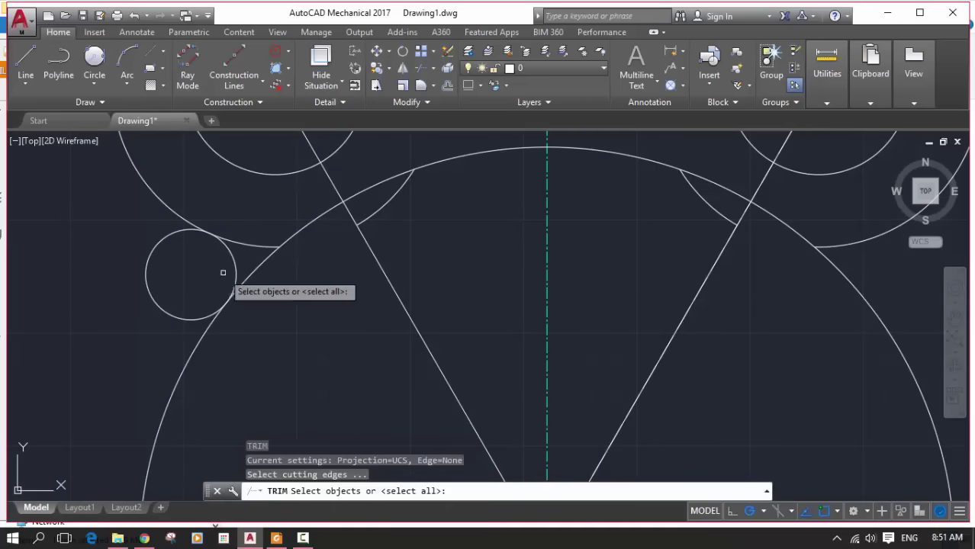
pyautogui.press('Return')
pyautogui.click(169, 235)
pyautogui.scroll(-3, 244, 245)
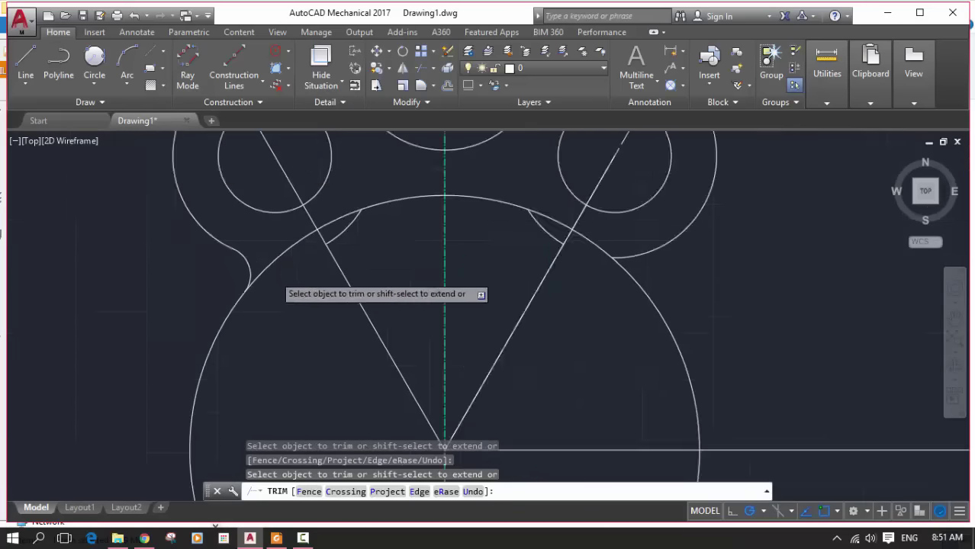
pyautogui.scroll(-2, 305, 290)
pyautogui.press('Escape')
# - Mirror the R5 fillet arc across the vertical centreline to the right lobe
pyautogui.click(263, 272)
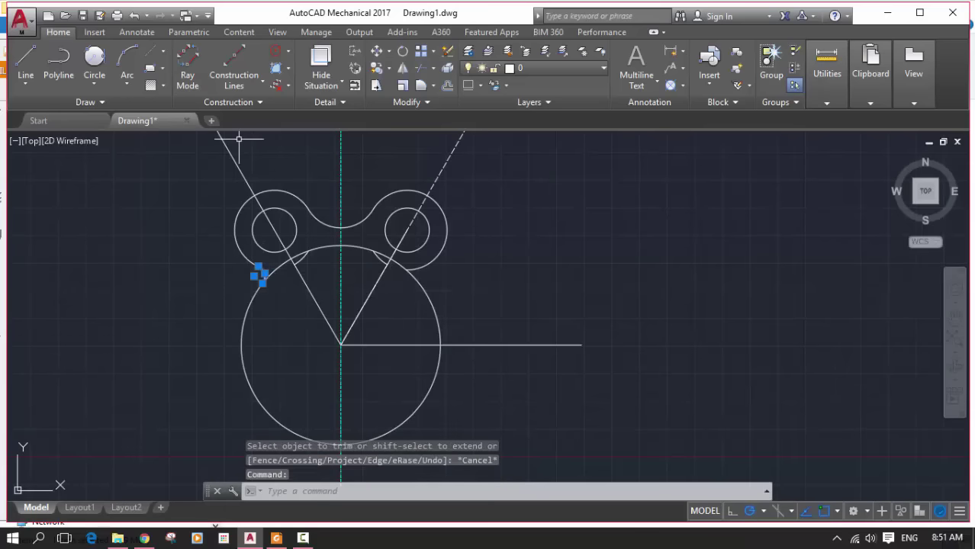
pyautogui.click(403, 68)
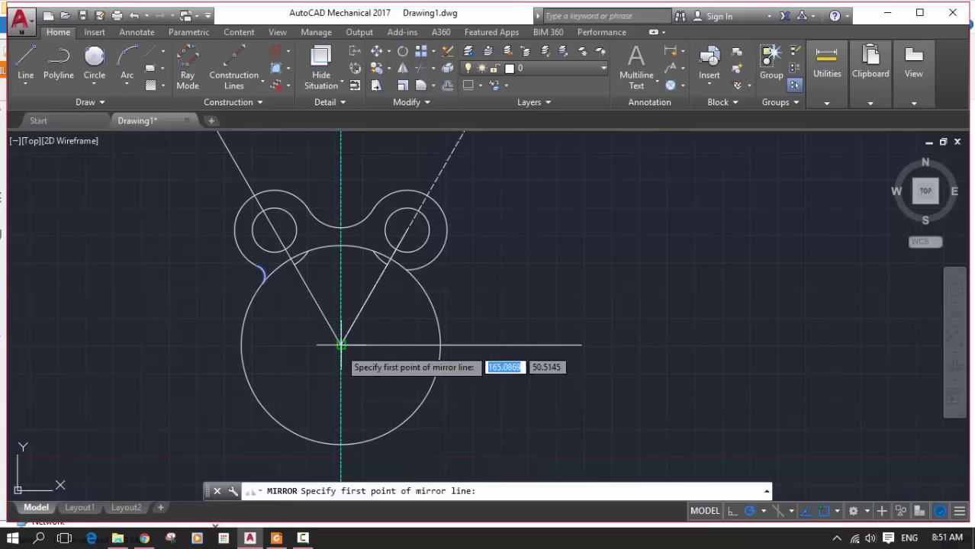
pyautogui.click(341, 345)
pyautogui.click(341, 317)
pyautogui.press('Return')
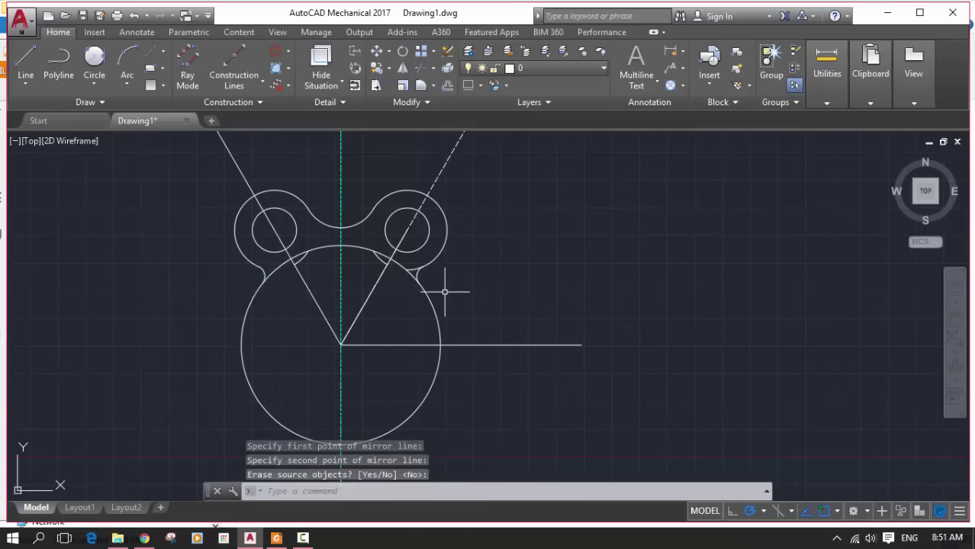
pyautogui.press('Escape')
pyautogui.scroll(4, 444, 290)
# - Delete the stray arc pieces inside the big circle and show the reference PDF
pyautogui.write('tr')
pyautogui.press('Return')
pyautogui.press('Return')
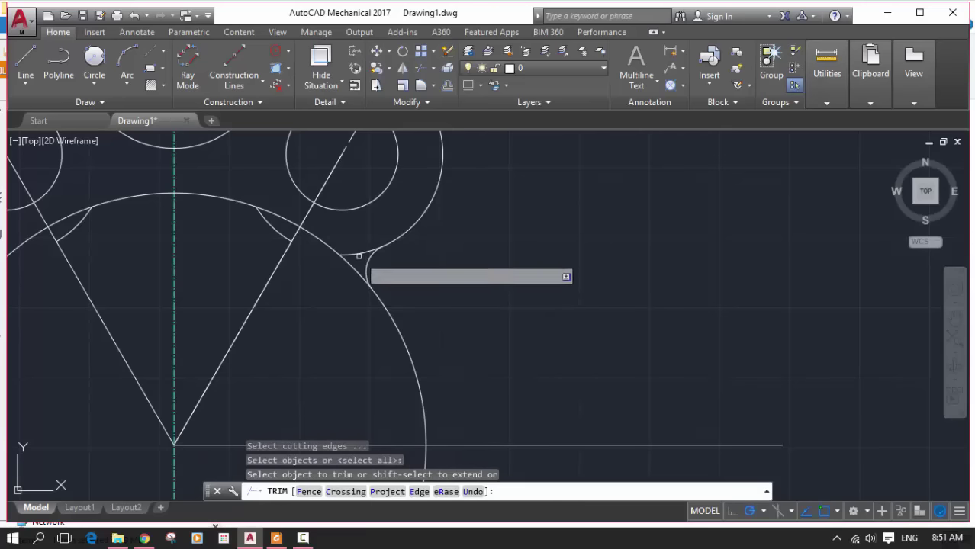
pyautogui.scroll(-4, 303, 263)
pyautogui.press('Escape')
pyautogui.click(293, 239)
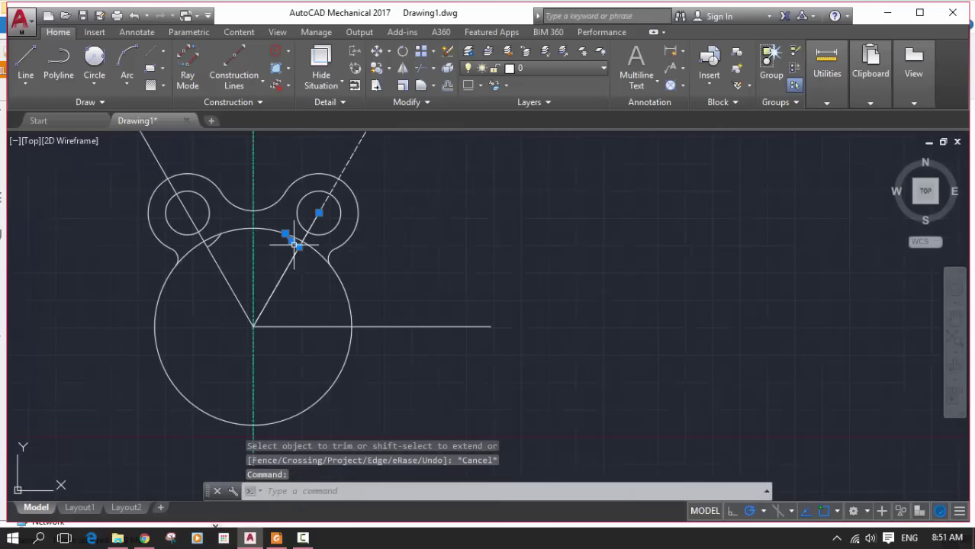
pyautogui.press('Delete')
pyautogui.click(215, 241)
pyautogui.press('Delete')
pyautogui.scroll(-4, 288, 252)
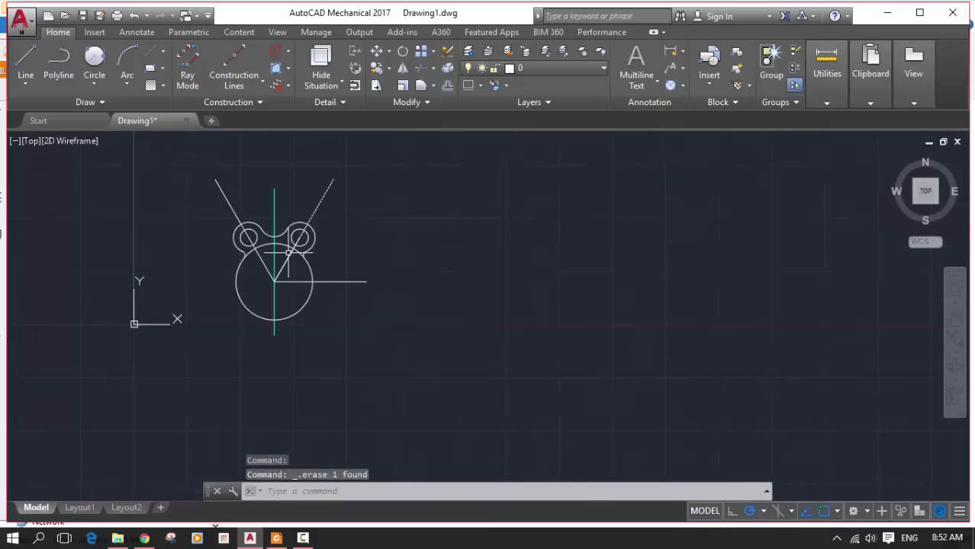
pyautogui.moveTo(361, 352); pyautogui.dragTo(491, 325, button='middle')
pyautogui.click(276, 538)
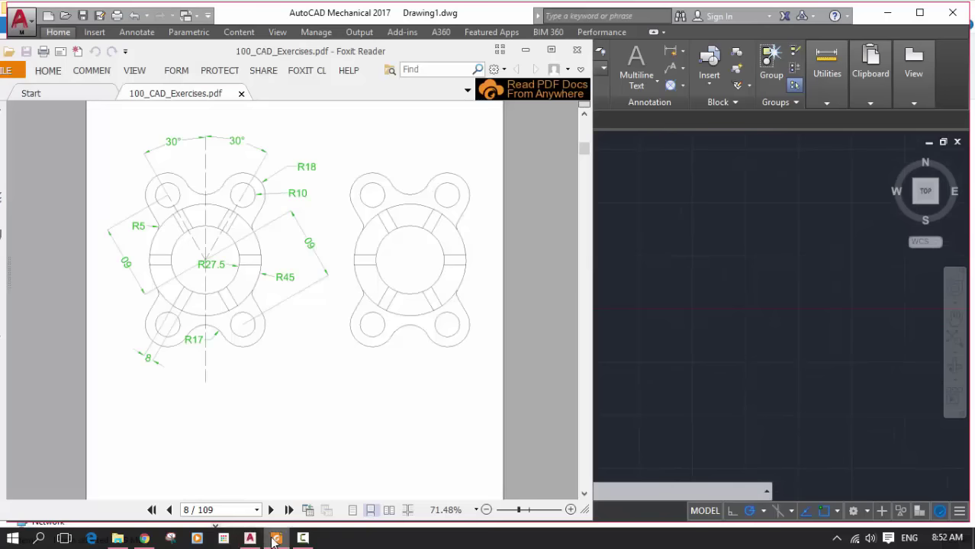
# - Draw a radius 27.5 circle centred at the V apex, concentric with the R45 circle
pyautogui.click(274, 539)
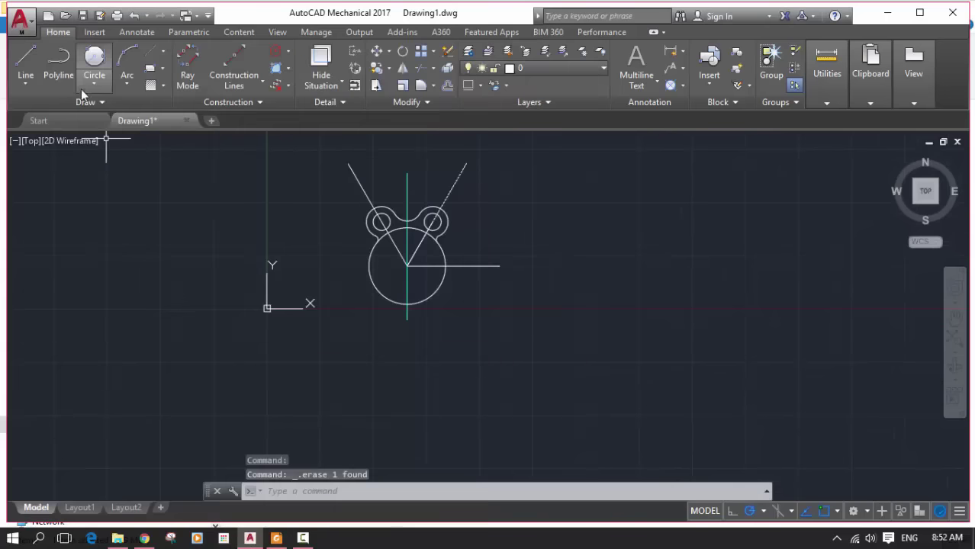
pyautogui.click(94, 63)
pyautogui.scroll(4, 390, 261)
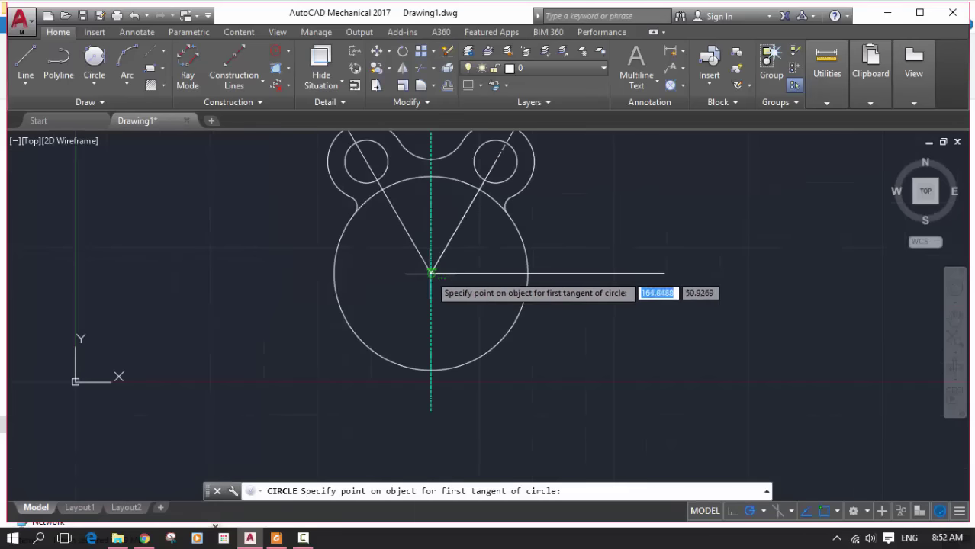
pyautogui.scroll(-3, 431, 273)
pyautogui.scroll(6, 365, 246)
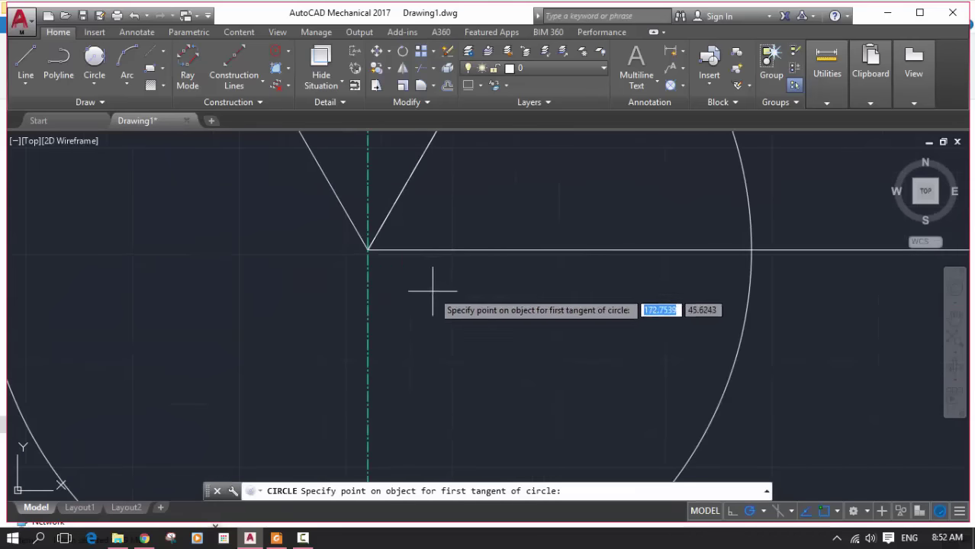
pyautogui.press('Escape')
pyautogui.click(96, 80)
pyautogui.click(130, 103)
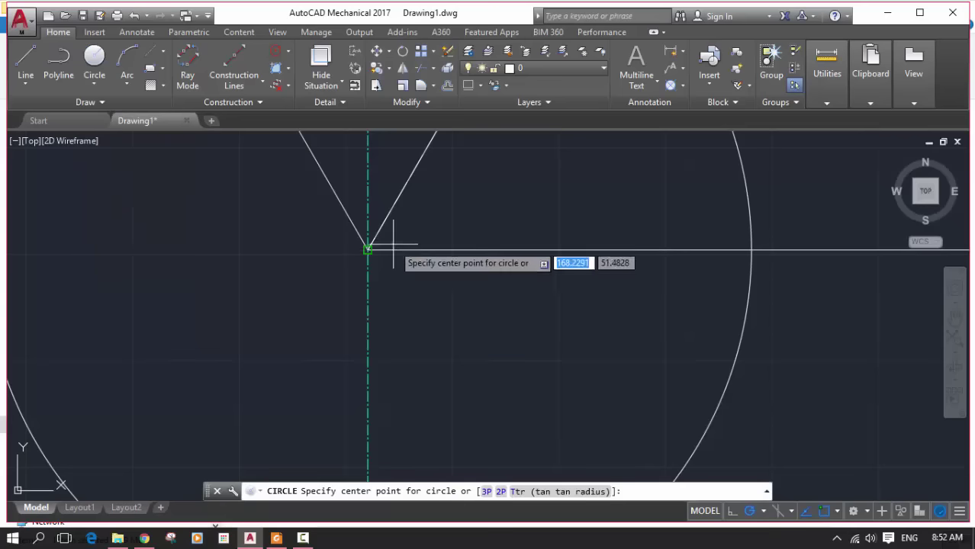
pyautogui.click(368, 249)
pyautogui.scroll(-5, 406, 205)
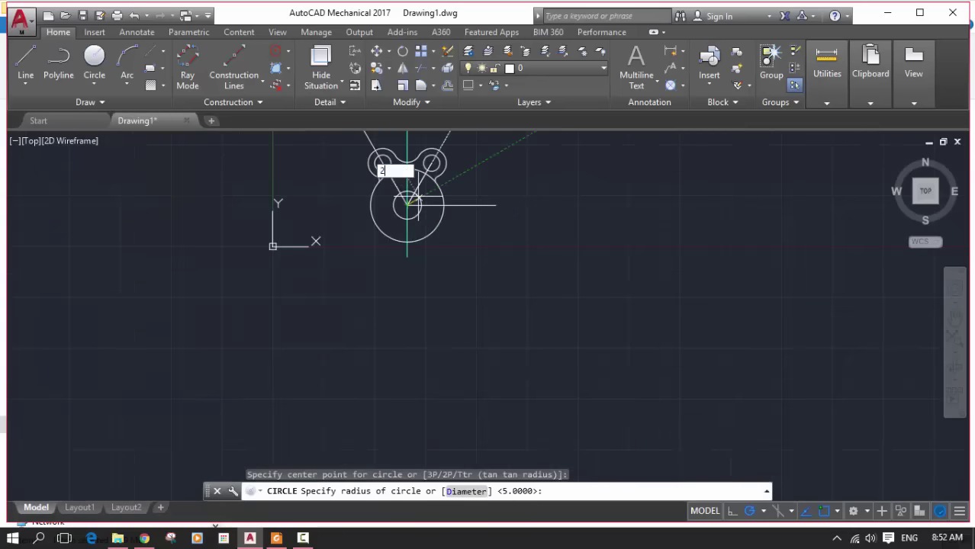
pyautogui.write('27.5')
pyautogui.press('Return')
pyautogui.scroll(2, 476, 200)
pyautogui.scroll(2, 458, 283)
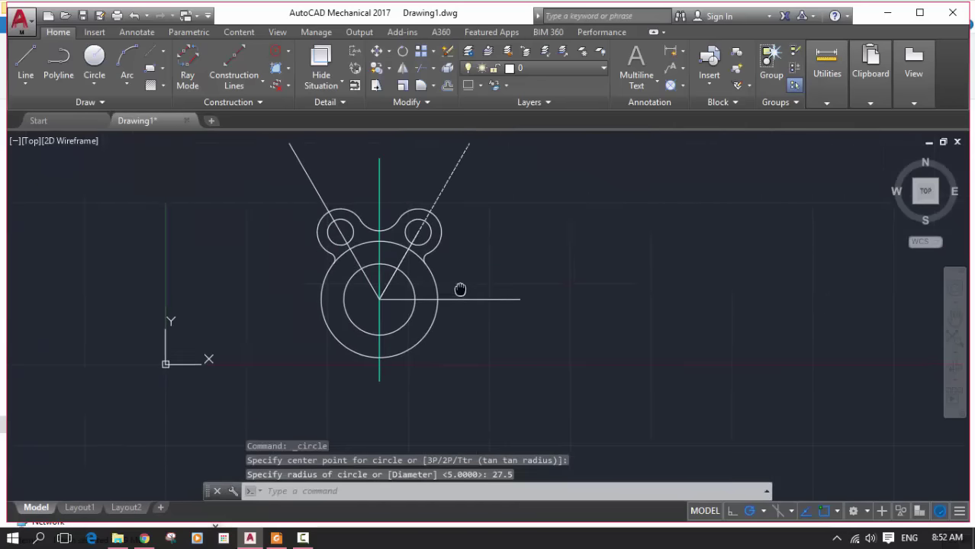
pyautogui.scroll(1, 479, 363)
pyautogui.moveTo(479, 363); pyautogui.dragTo(469, 332, button='middle')
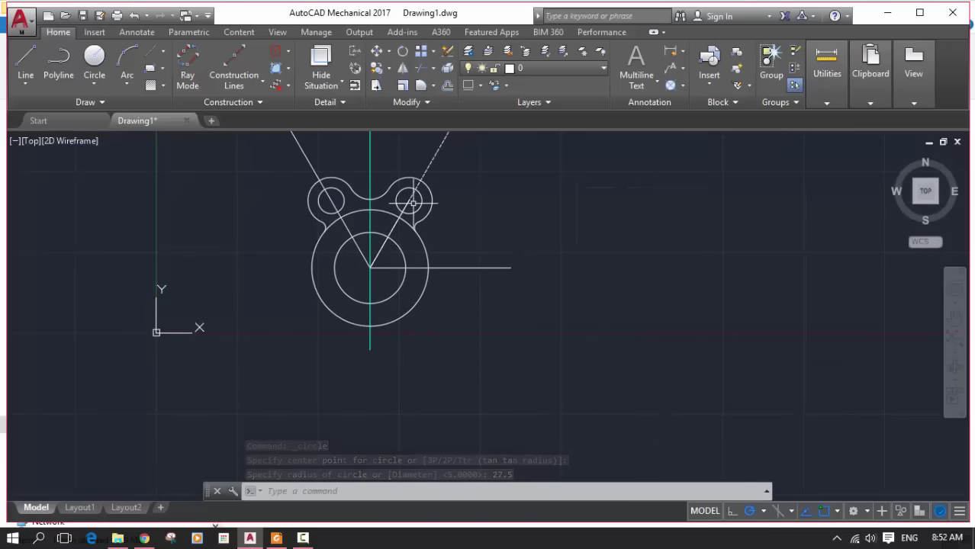
# - Window-select the two top lobes with their holes and arcs
pyautogui.click(286, 166)
pyautogui.click(501, 202)
pyautogui.click(510, 164)
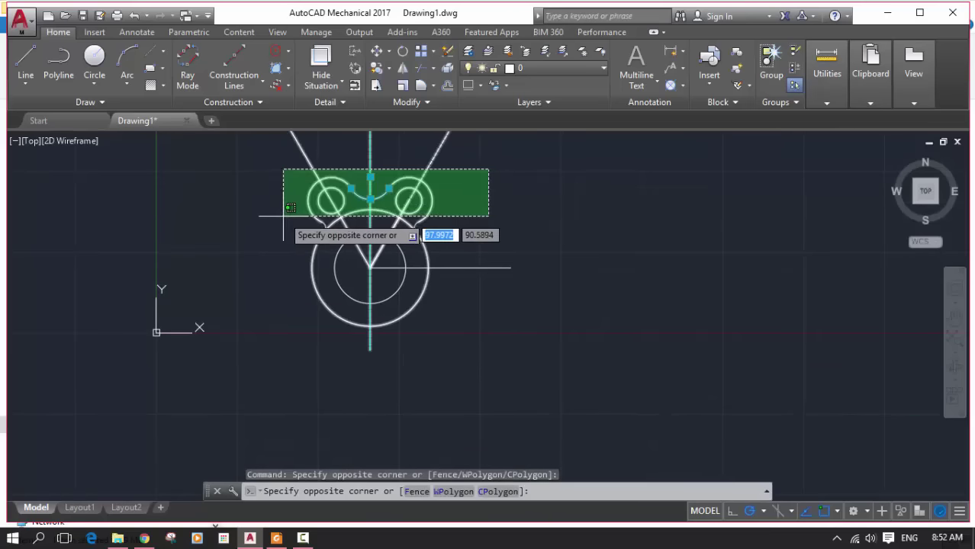
pyautogui.click(276, 221)
pyautogui.press('Escape')
pyautogui.click(273, 166)
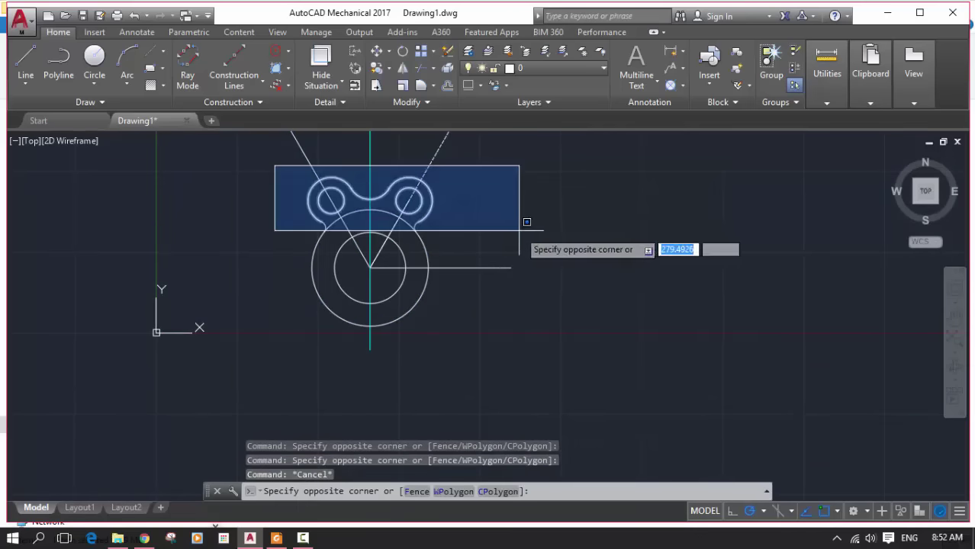
pyautogui.click(529, 227)
pyautogui.press('Escape')
pyautogui.click(281, 165)
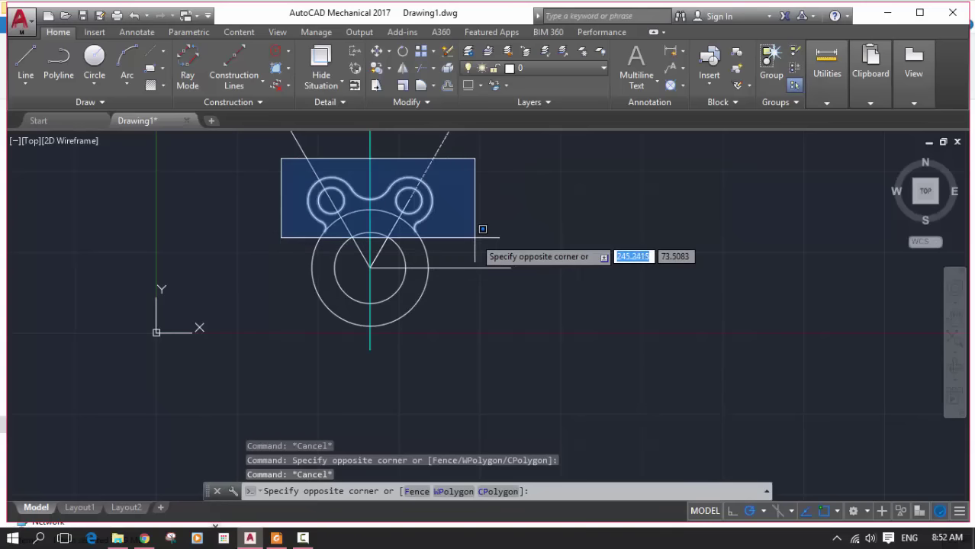
pyautogui.click(499, 262)
# - Mirror the selected lobes about the horizontal centreline with Ortho on, keeping the originals
pyautogui.click(402, 67)
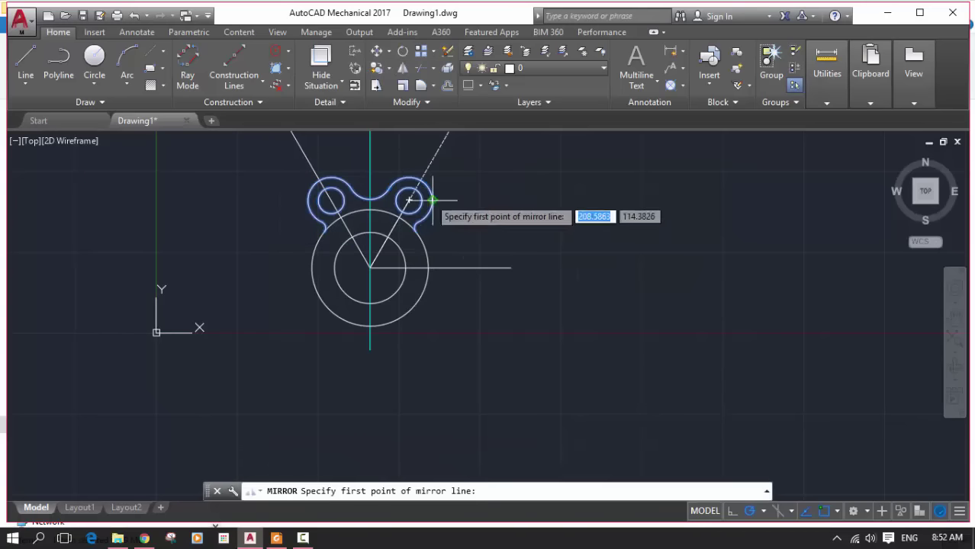
pyautogui.click(370, 267)
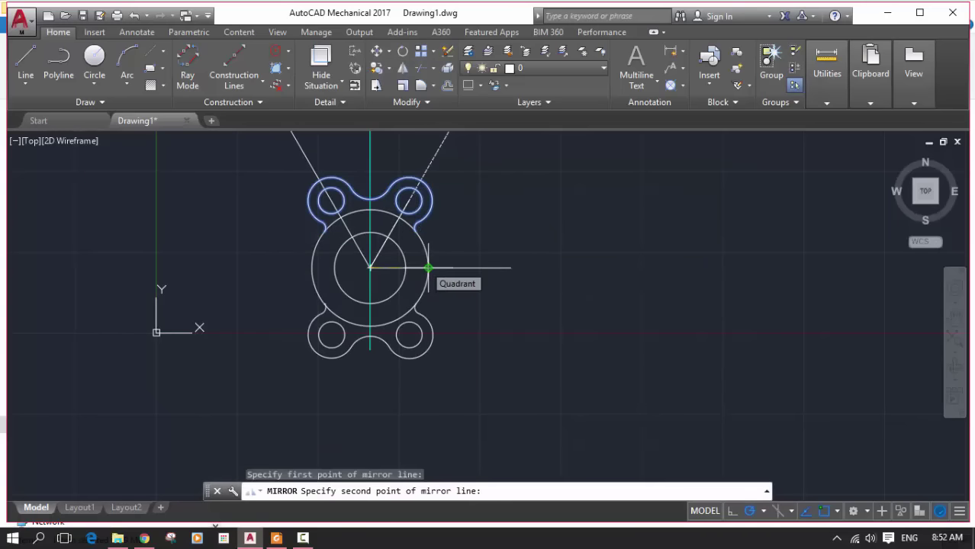
pyautogui.scroll(-4, 428, 267)
pyautogui.press('F8')
pyautogui.scroll(8, 417, 270)
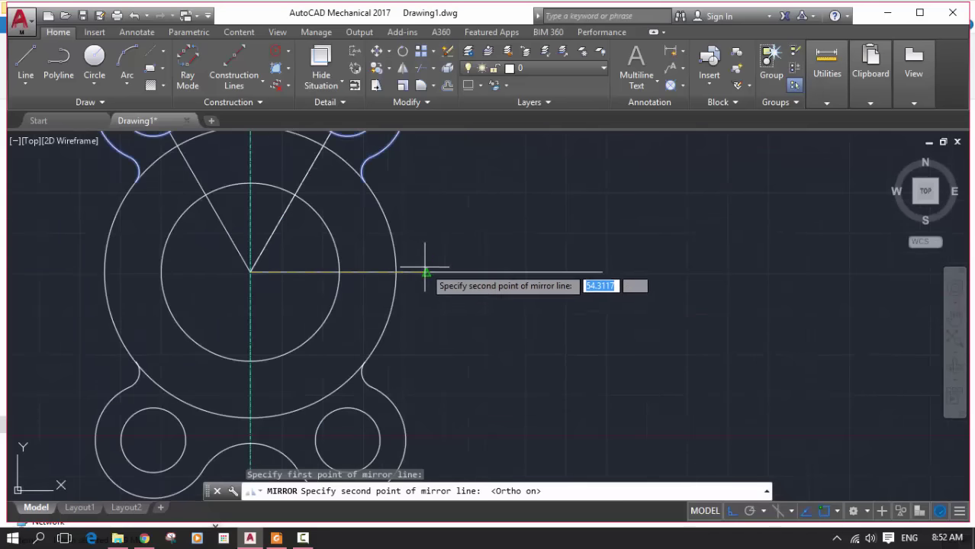
pyautogui.click(427, 273)
pyautogui.press('Return')
pyautogui.scroll(-4, 524, 236)
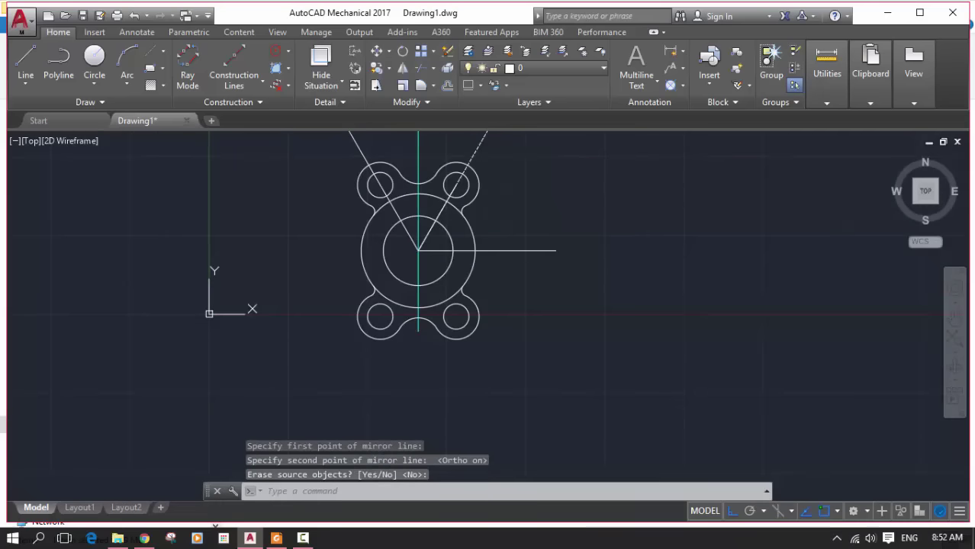
pyautogui.click(277, 538)
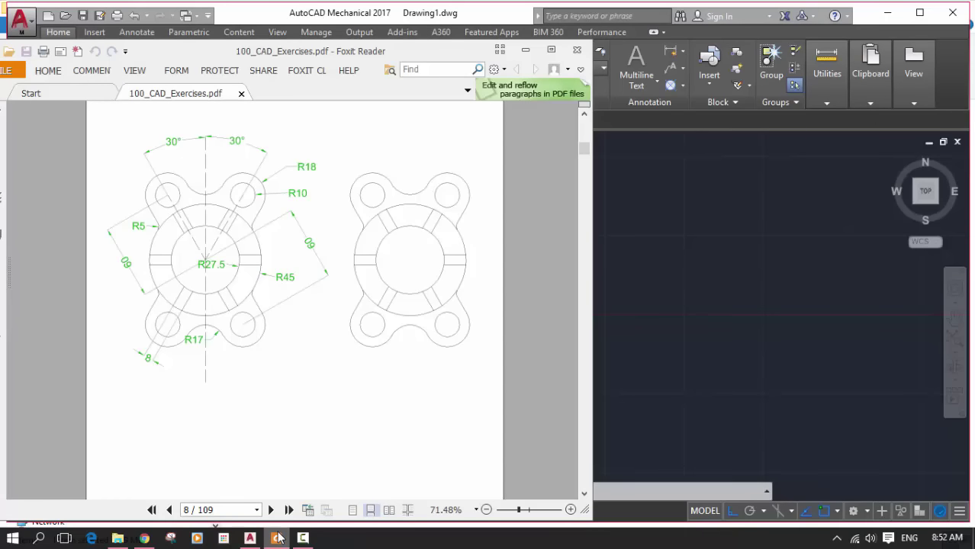
pyautogui.click(276, 538)
pyautogui.scroll(3, 458, 199)
pyautogui.scroll(2, 516, 196)
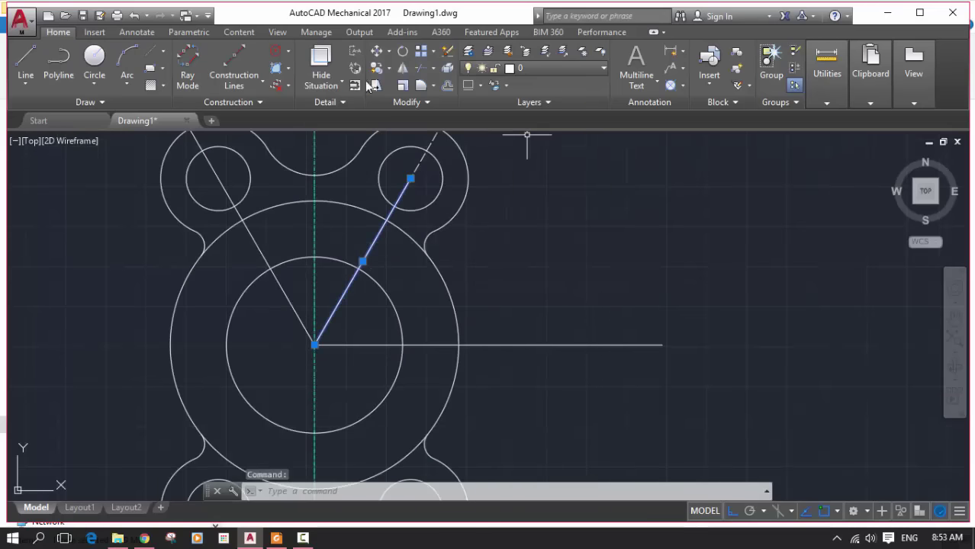
# - Offset the right diagonal line 4 units to each side, outlining an 8-wide slot
pyautogui.click(447, 86)
pyautogui.write('8')
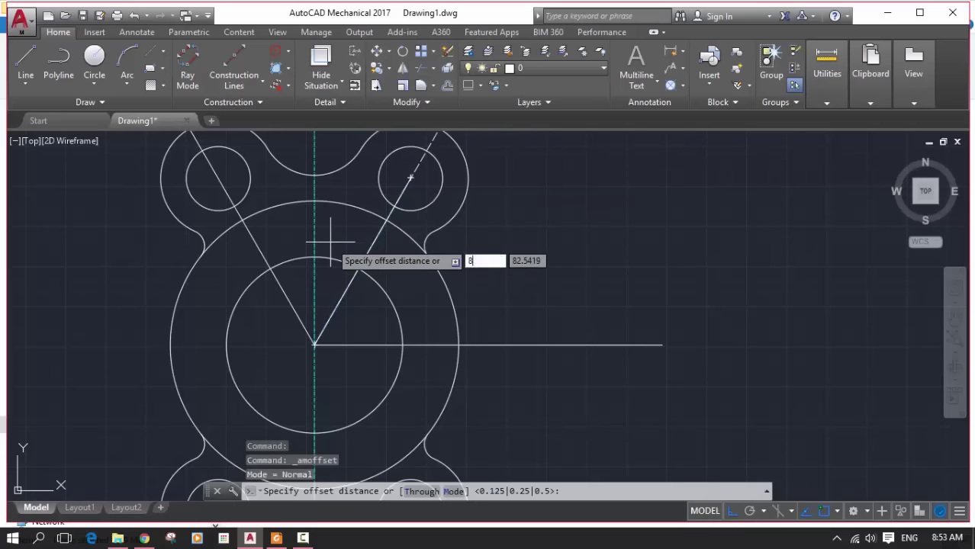
pyautogui.press('Return')
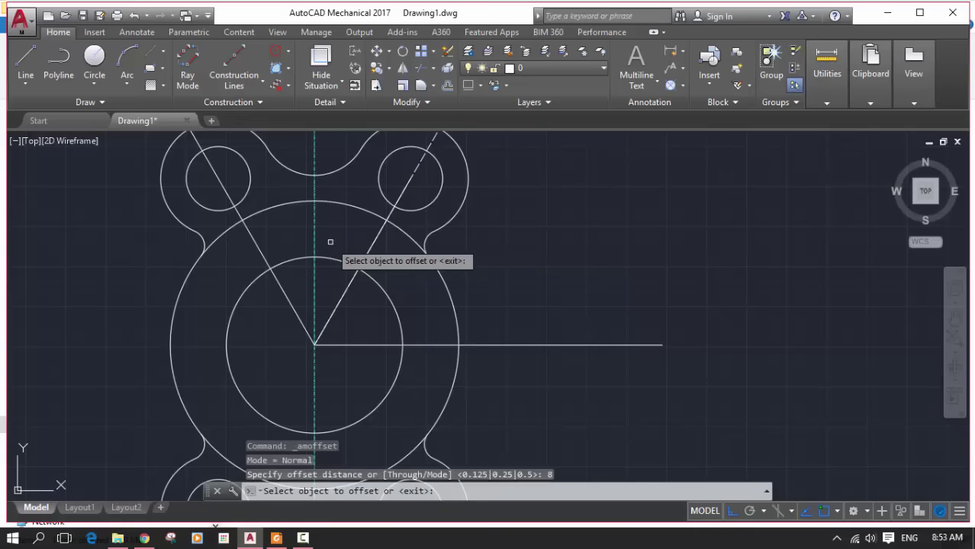
pyautogui.click(369, 250)
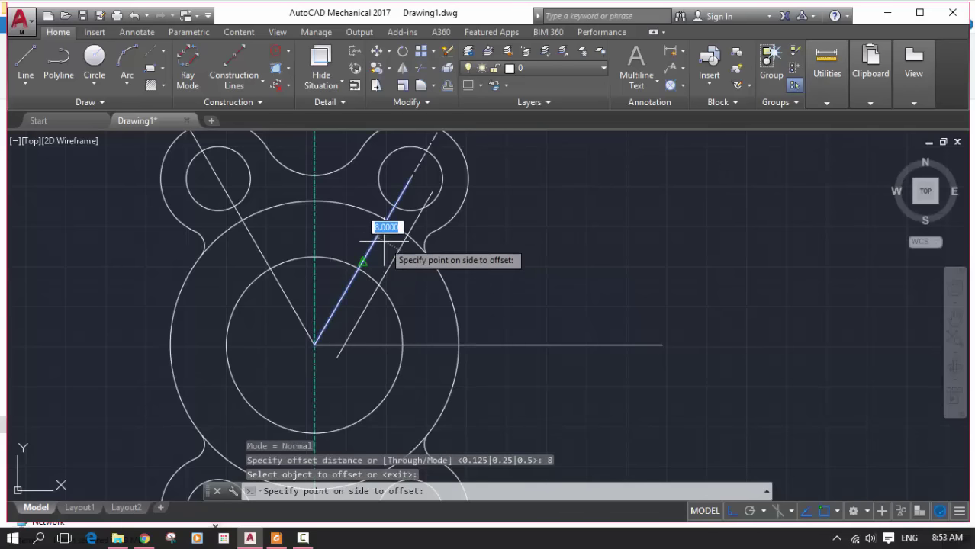
pyautogui.press('Escape')
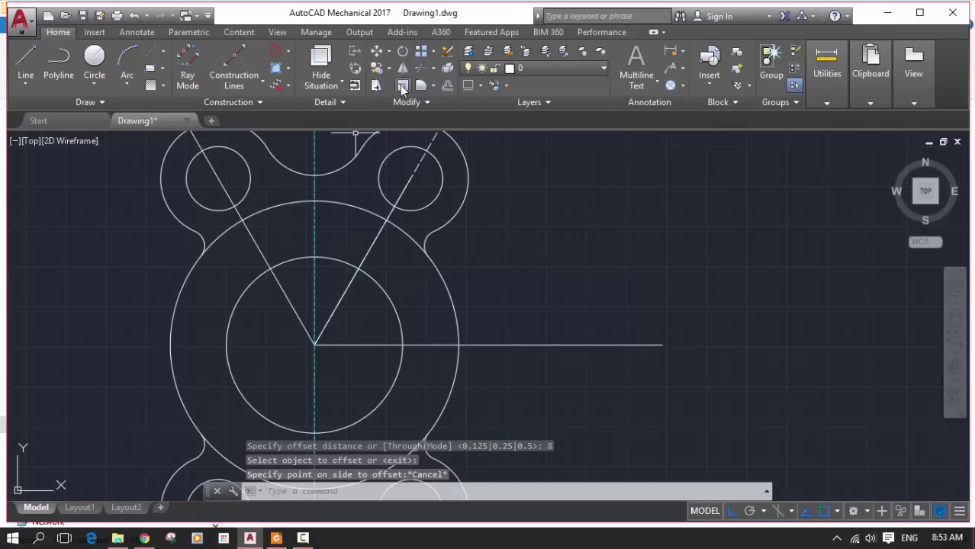
pyautogui.click(447, 86)
pyautogui.write('4')
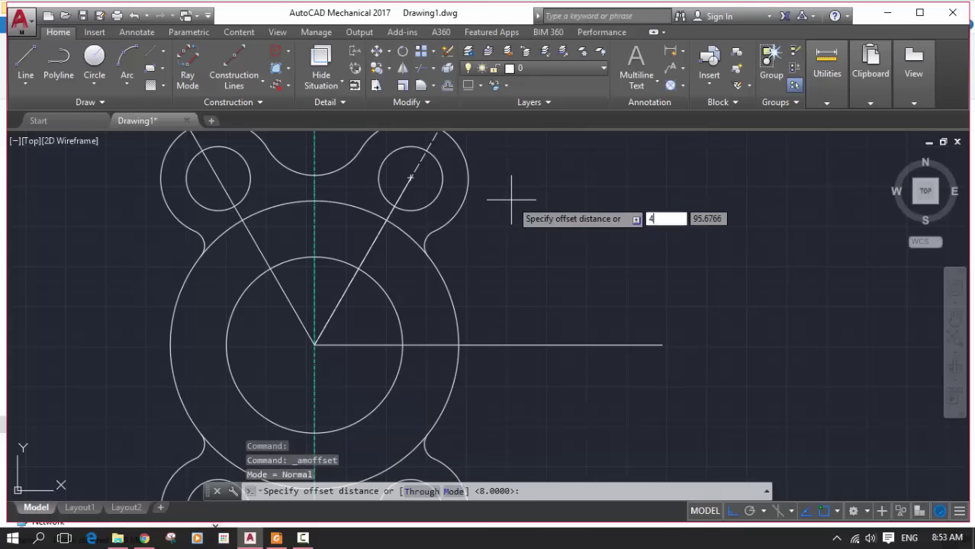
pyautogui.press('Return')
pyautogui.click(374, 240)
pyautogui.click(378, 248)
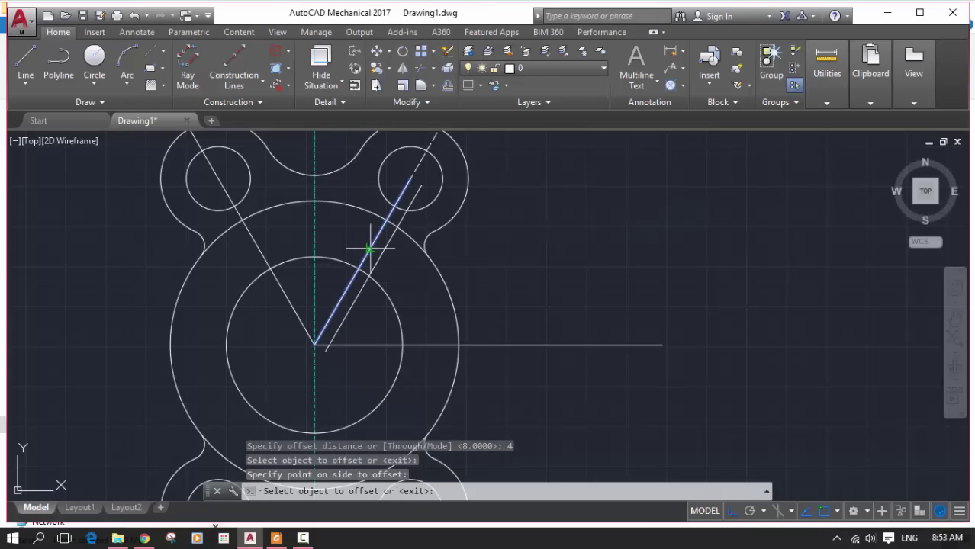
pyautogui.click(370, 248)
pyautogui.click(352, 273)
pyautogui.scroll(-2, 305, 336)
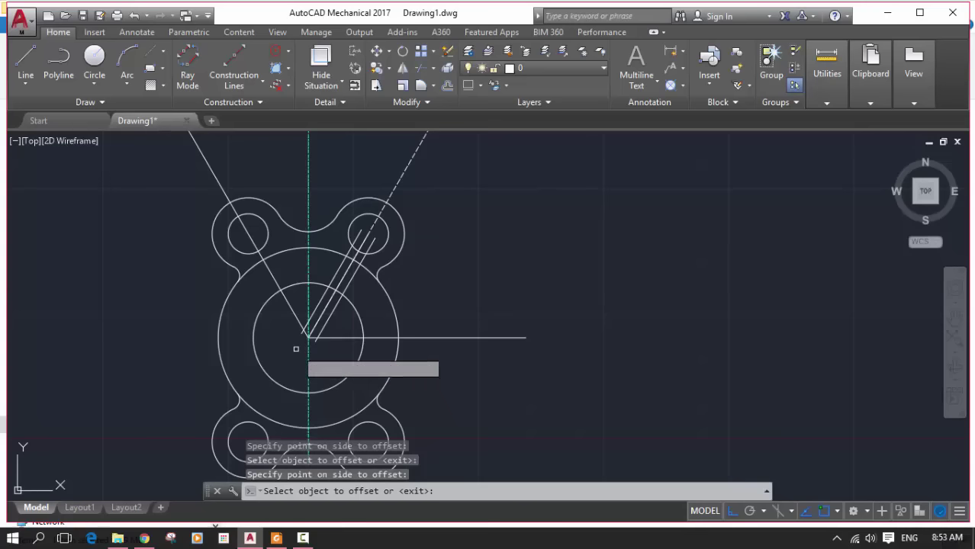
pyautogui.press('Escape')
# - Trim the slot lines back where they extend beyond the large circle
pyautogui.write('tr')
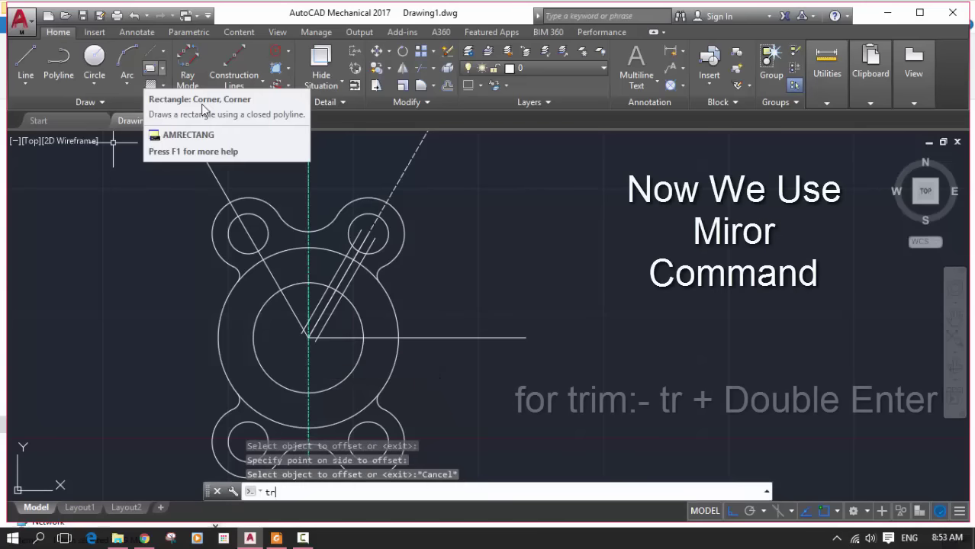
pyautogui.press('Return')
pyautogui.scroll(3, 325, 256)
pyautogui.click(303, 349)
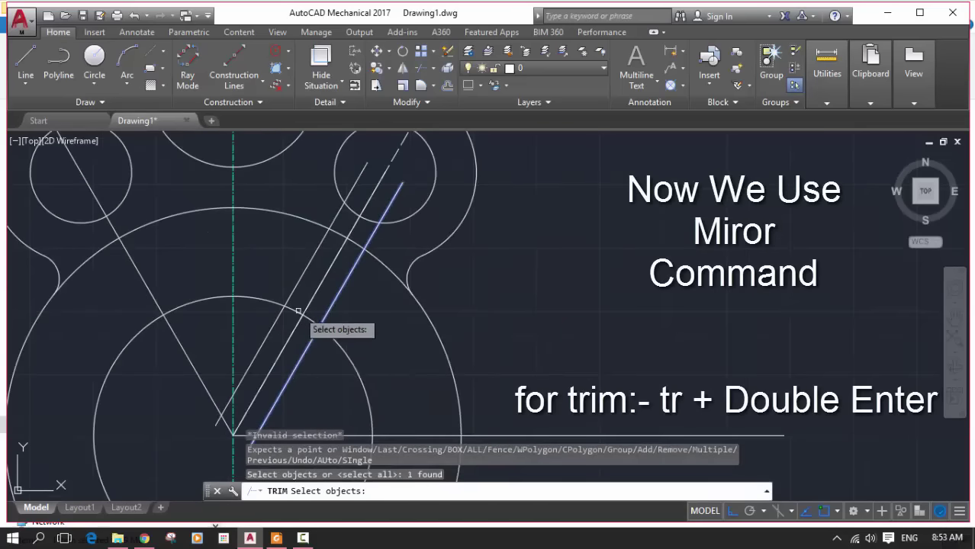
pyautogui.press('Escape')
pyautogui.write('ts or')
pyautogui.press('Return')
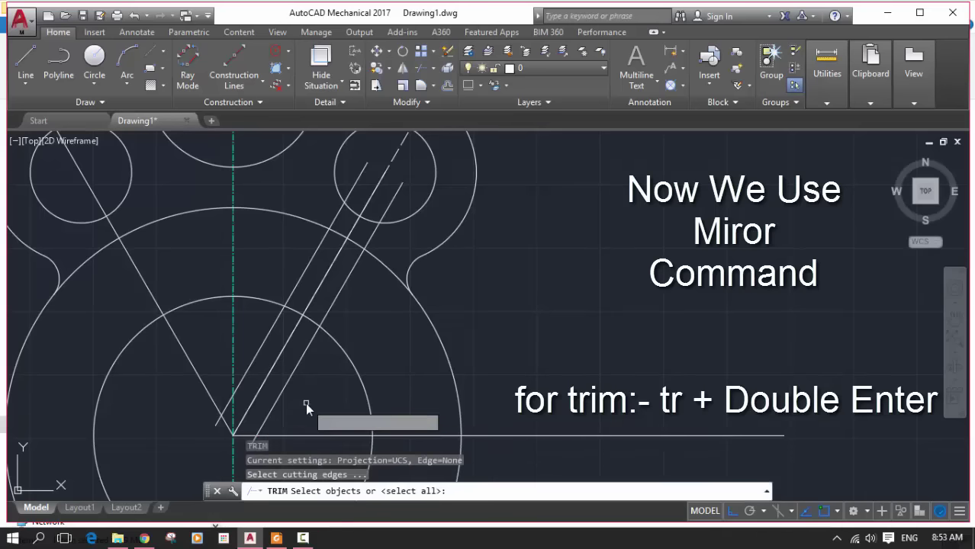
pyautogui.press('Return')
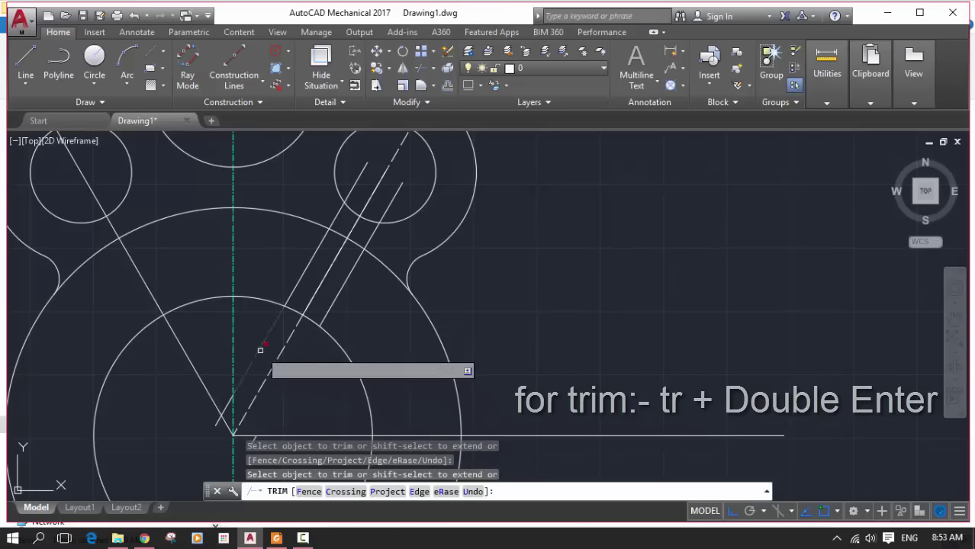
pyautogui.click(332, 217)
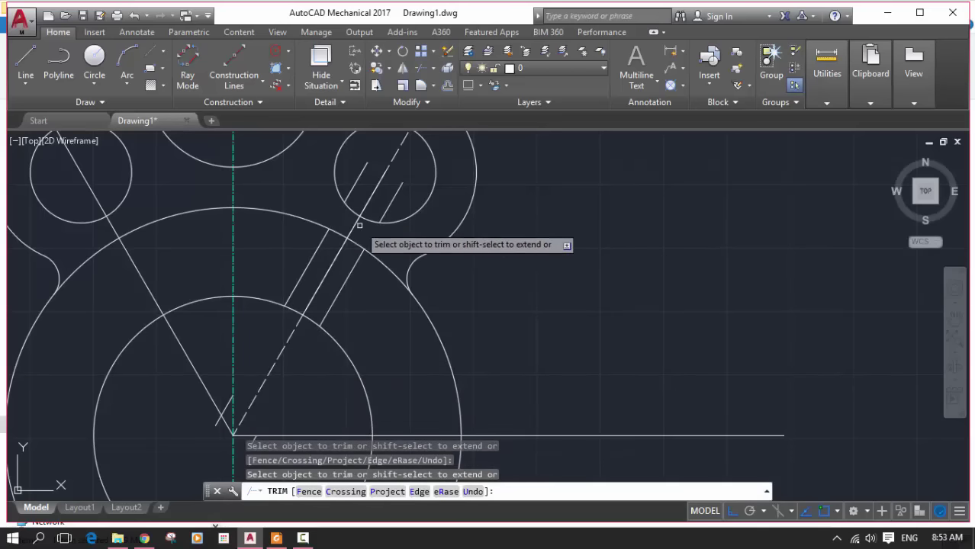
pyautogui.scroll(-5, 358, 244)
pyautogui.scroll(5, 367, 255)
pyautogui.moveTo(227, 302)
pyautogui.mouseDown(button='middle')
pyautogui.moveTo(369, 243)
pyautogui.moveTo(422, 375)
pyautogui.mouseUp(button='middle')
pyautogui.press('Escape')
# - Delete the leftover slot-line stubs inside the upper-right hole and near the centre
pyautogui.click(420, 267)
pyautogui.press('Delete')
pyautogui.click(400, 264)
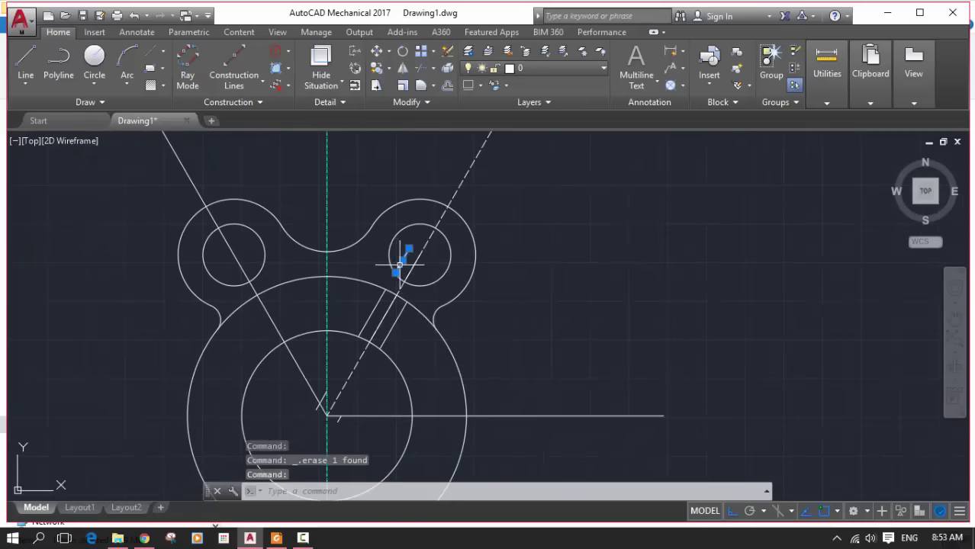
pyautogui.press('Delete')
pyautogui.click(402, 319)
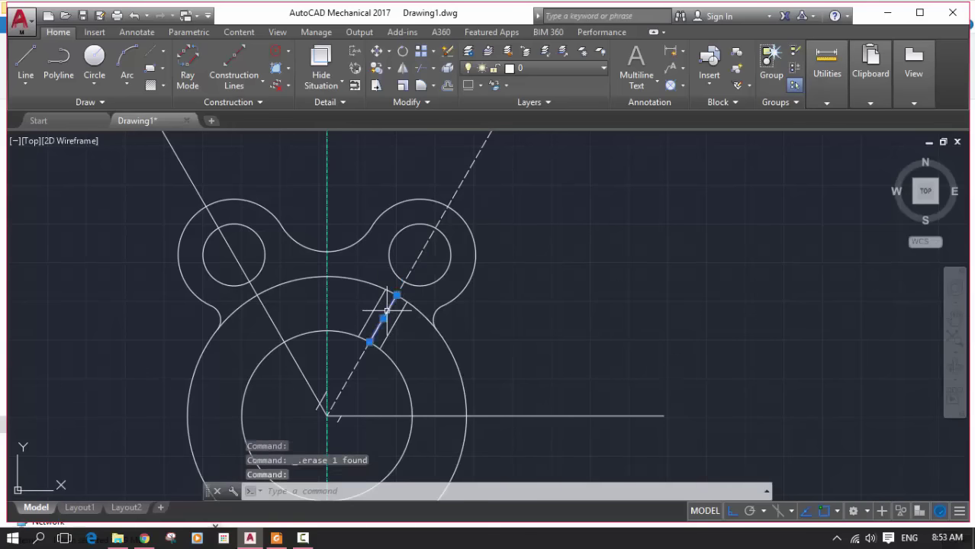
pyautogui.press('Delete')
pyautogui.scroll(-3, 474, 331)
pyautogui.scroll(2, 513, 327)
pyautogui.scroll(8, 416, 336)
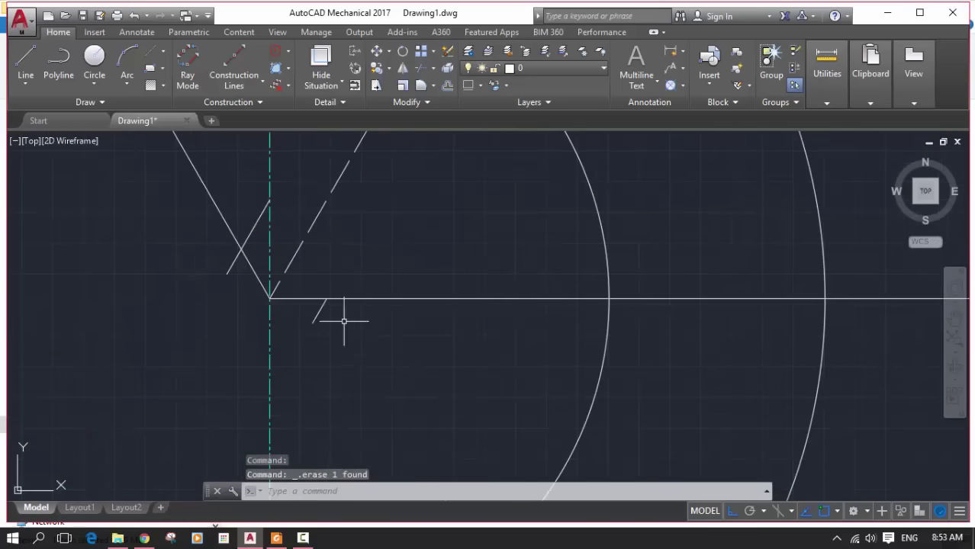
pyautogui.click(323, 309)
pyautogui.press('Delete')
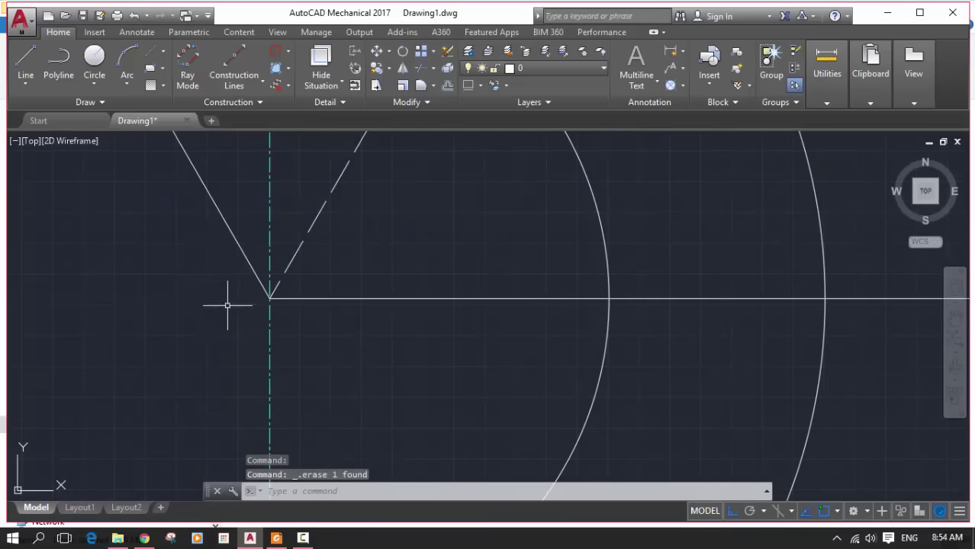
# - Mirror the two right slot lines across the vertical centreline onto the left diagonal, keeping the originals
pyautogui.scroll(-4, 229, 300)
pyautogui.scroll(-1, 320, 309)
pyautogui.scroll(1, 392, 321)
pyautogui.click(293, 206)
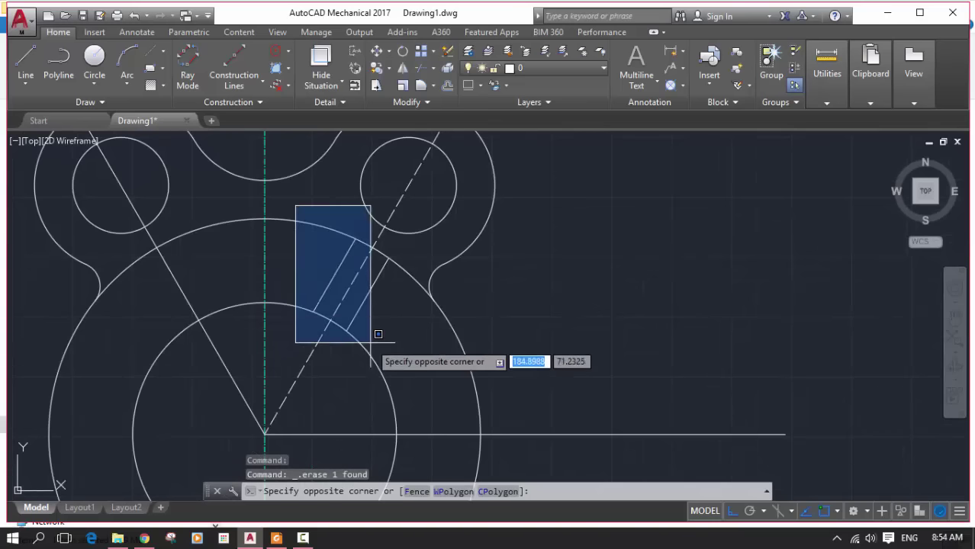
pyautogui.click(397, 363)
pyautogui.click(404, 68)
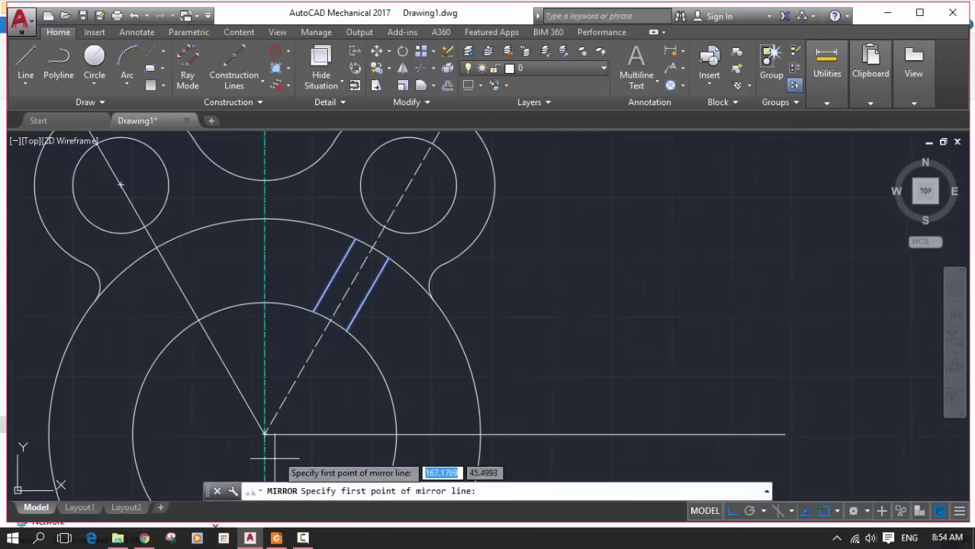
pyautogui.moveTo(265, 437); pyautogui.dragTo(298, 341, button='middle')
pyautogui.click(298, 340)
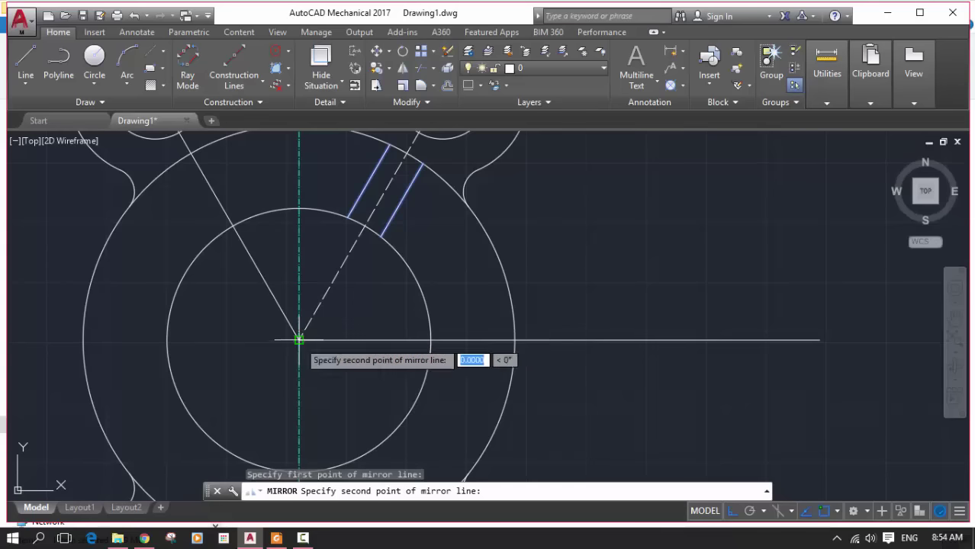
pyautogui.click(299, 277)
pyautogui.press('Return')
pyautogui.press('Return')
# - Select all four slot lines and begin a horizontal mirror, then abandon it
pyautogui.moveTo(391, 304); pyautogui.dragTo(446, 375, button='middle')
pyautogui.press('Escape')
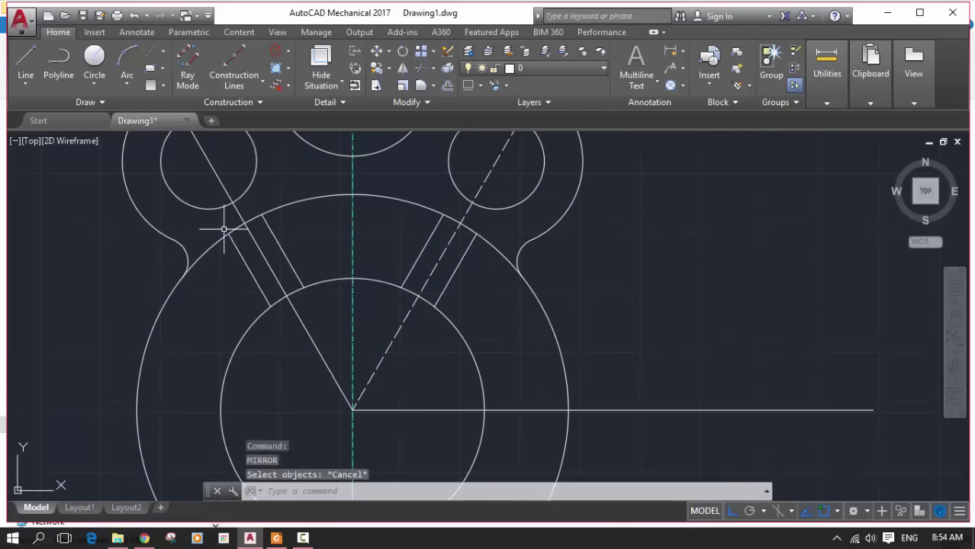
pyautogui.click(206, 219)
pyautogui.click(502, 333)
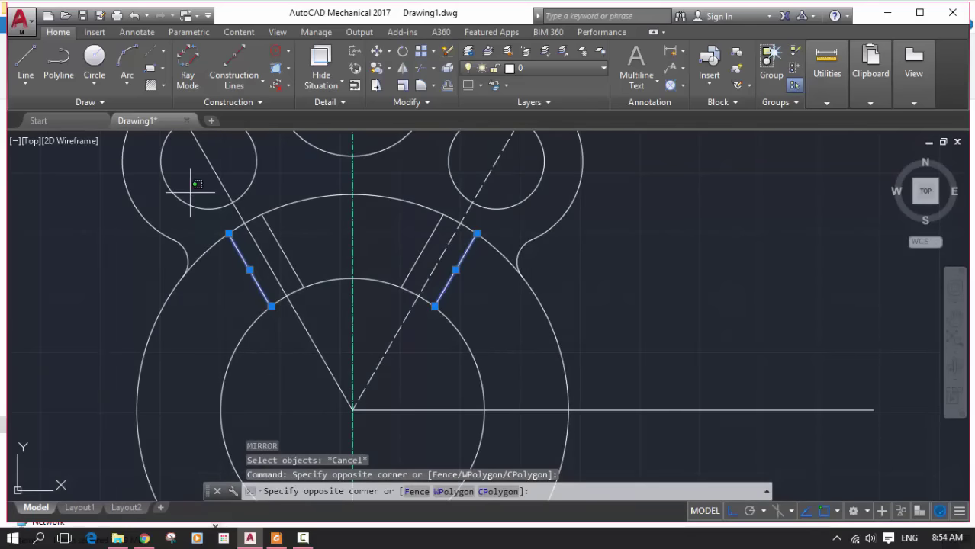
pyautogui.click(190, 192)
pyautogui.click(510, 335)
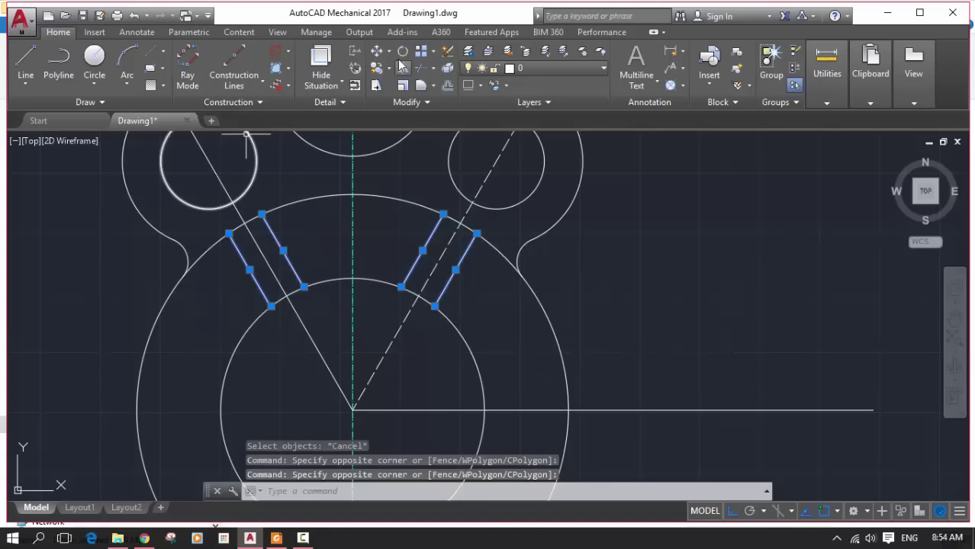
pyautogui.click(402, 67)
pyautogui.click(352, 408)
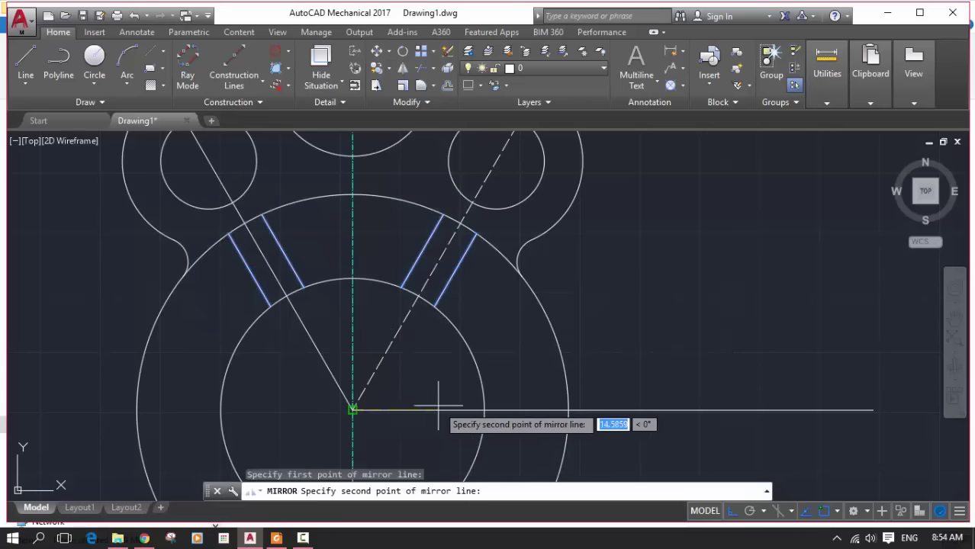
pyautogui.click(438, 410)
pyautogui.press('Escape')
pyautogui.press('Return')
pyautogui.scroll(-4, 488, 221)
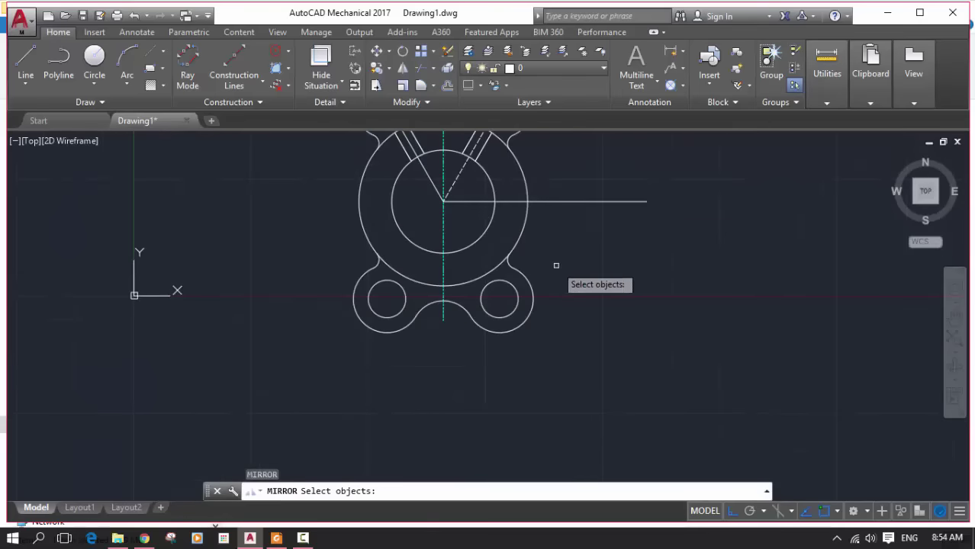
# - Window-select the four short slot lines and attempt a mirror, then cancel the prompt
pyautogui.press('Escape')
pyautogui.moveTo(556, 266); pyautogui.dragTo(571, 342, button='middle')
pyautogui.scroll(4, 396, 198)
pyautogui.click(391, 191)
pyautogui.click(671, 320)
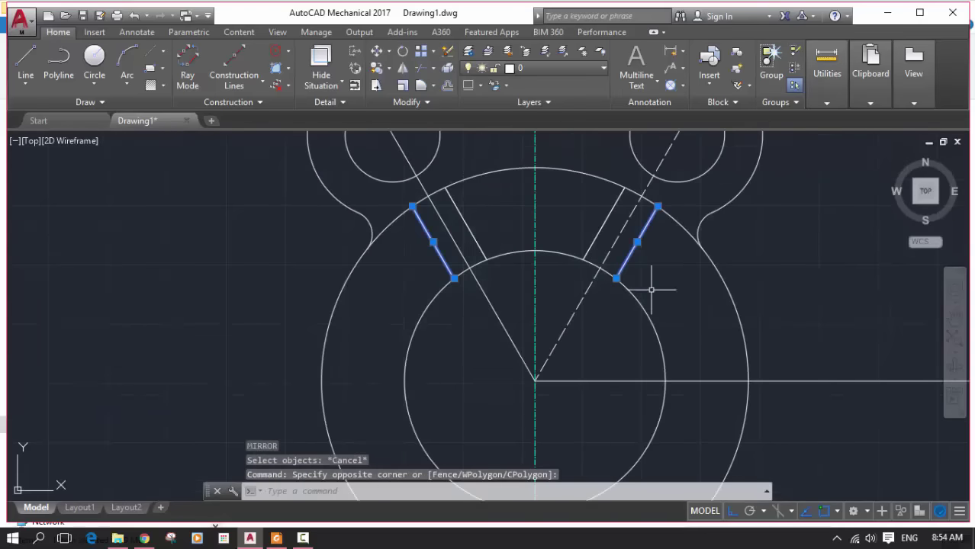
pyautogui.press('Escape')
pyautogui.click(316, 170)
pyautogui.click(681, 304)
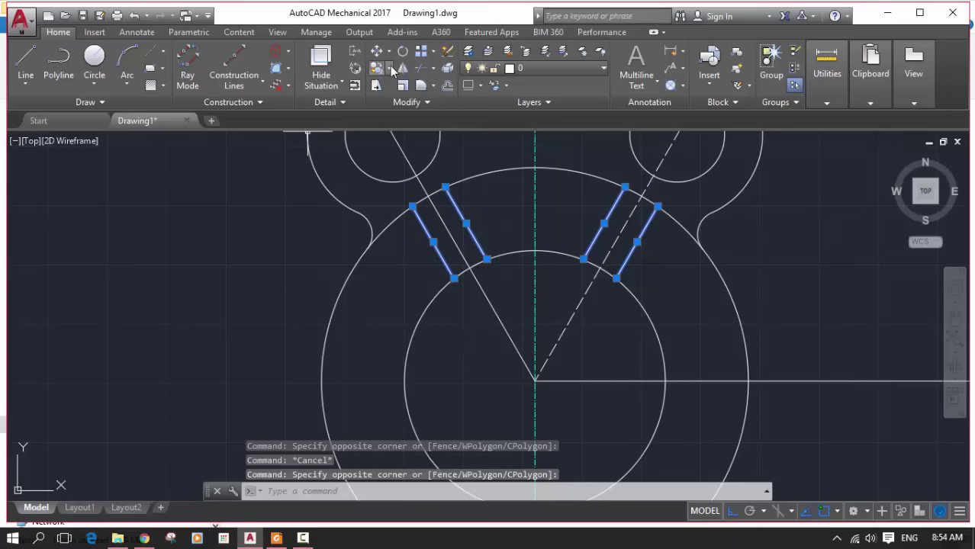
pyautogui.click(406, 69)
pyautogui.click(534, 331)
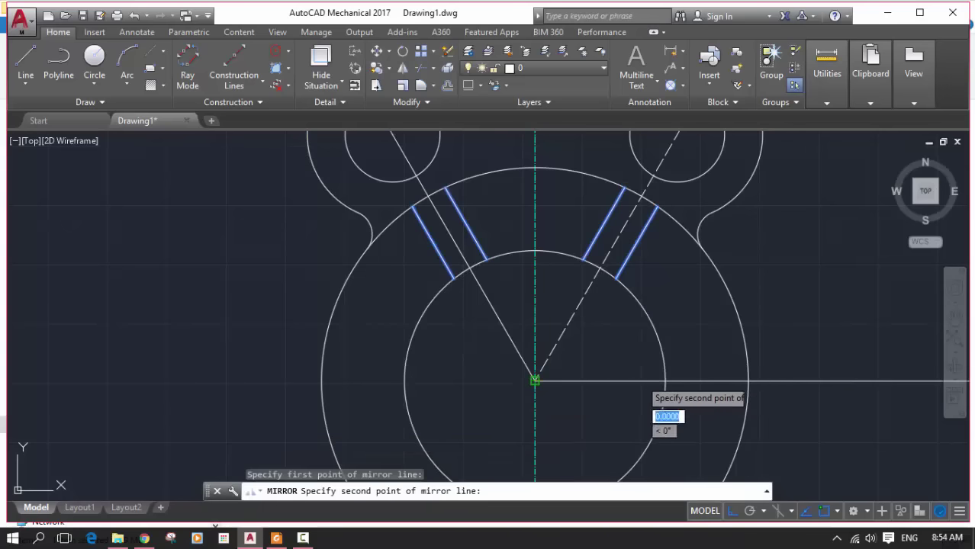
pyautogui.click(535, 379)
pyautogui.press('Return')
pyautogui.press('Return')
pyautogui.moveTo(638, 377); pyautogui.dragTo(578, 267, button='middle')
pyautogui.scroll(-3, 578, 268)
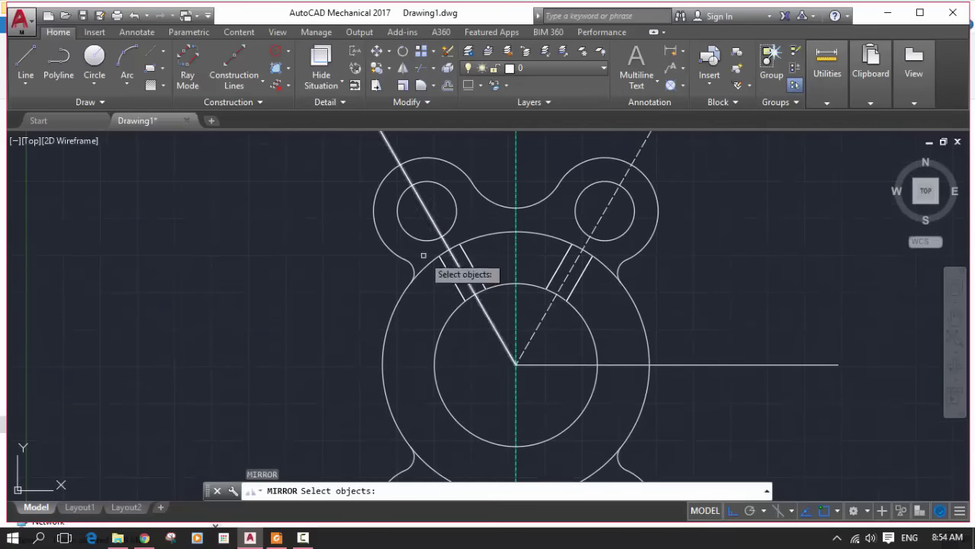
pyautogui.press('Escape')
# - Mirror the four upper slot lines across the horizontal centre line, keeping originals, then view the exercise PDF
pyautogui.click(414, 223)
pyautogui.click(608, 363)
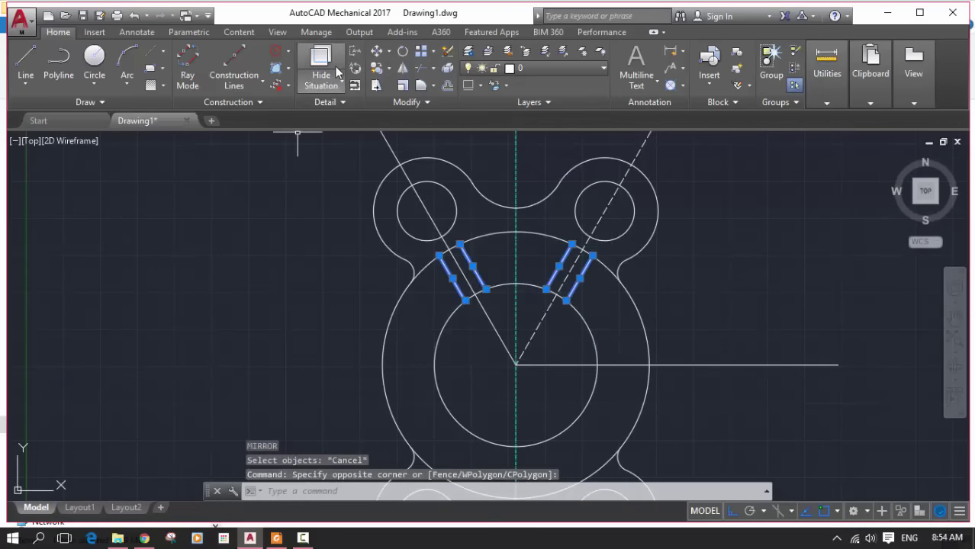
pyautogui.click(405, 71)
pyautogui.click(515, 364)
pyautogui.click(435, 364)
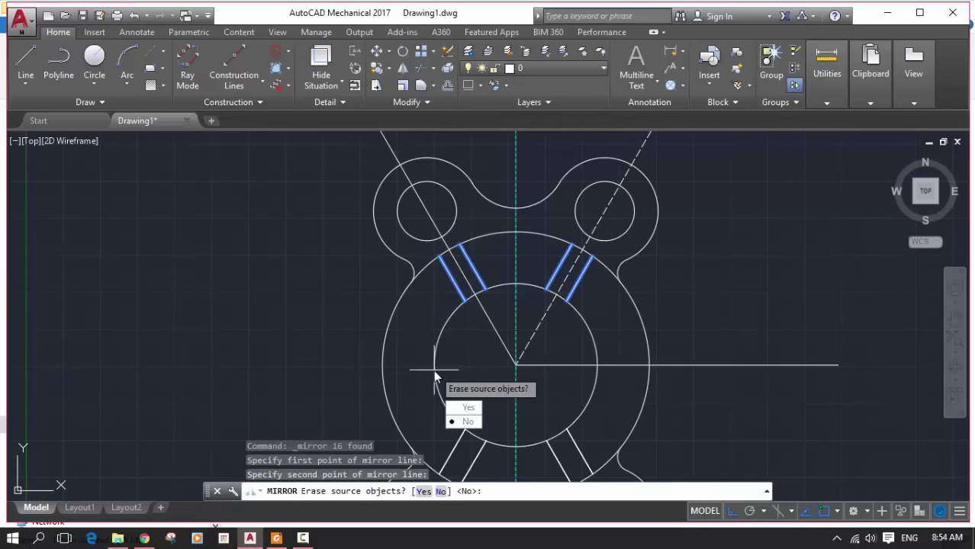
pyautogui.press('Return')
pyautogui.moveTo(694, 314); pyautogui.dragTo(558, 332, button='middle')
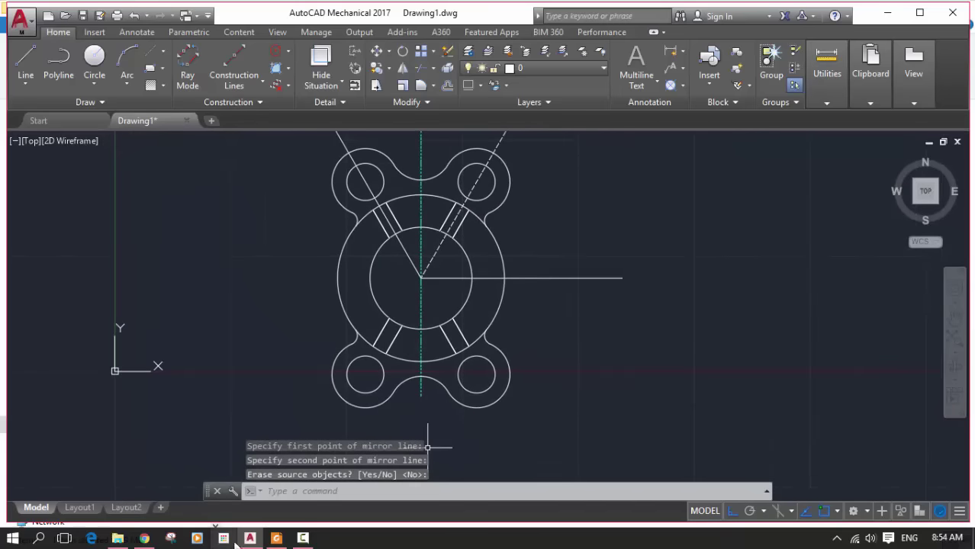
pyautogui.click(272, 539)
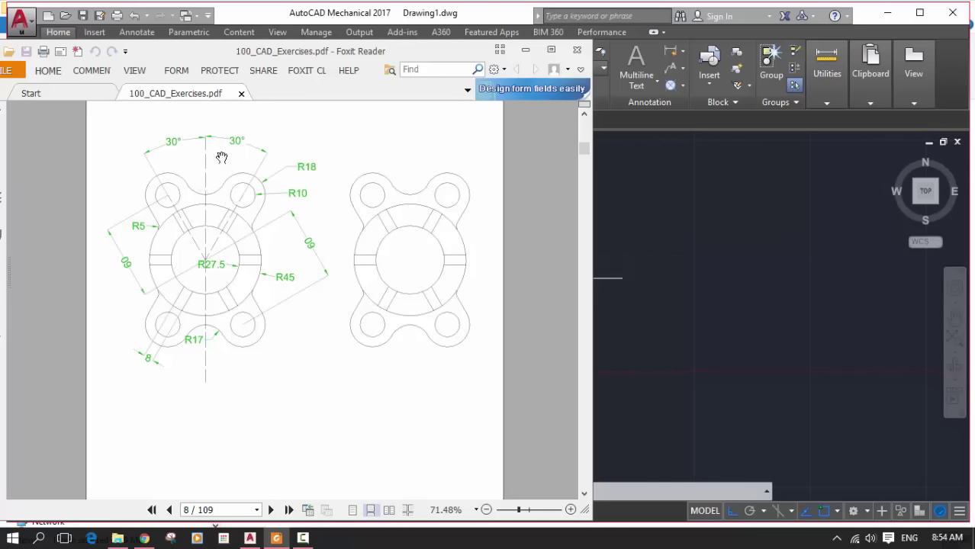
# - Give the upper-left radial line a dashed linetype through Quick Properties
pyautogui.click(526, 50)
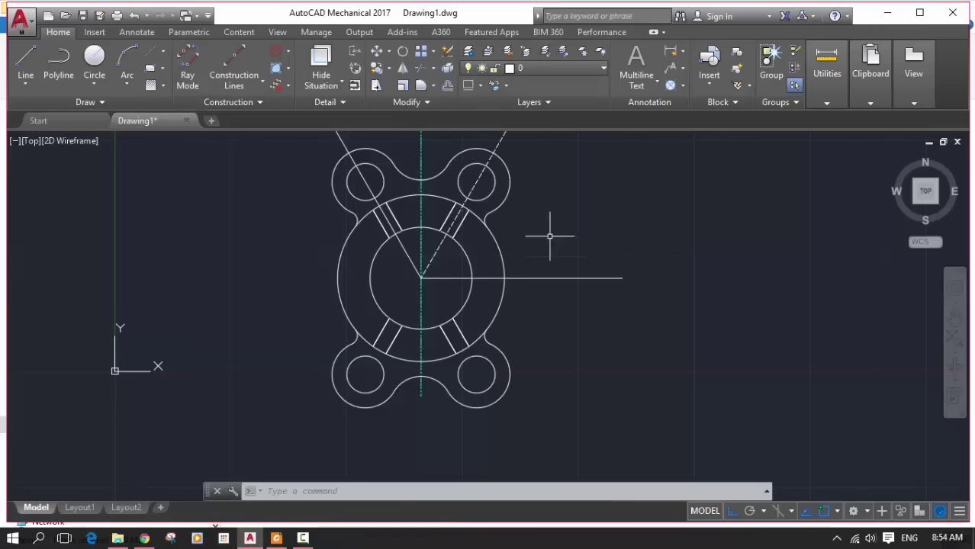
pyautogui.moveTo(552, 232)
pyautogui.mouseDown(button='middle')
pyautogui.moveTo(549, 261)
pyautogui.moveTo(532, 286)
pyautogui.mouseUp(button='middle')
pyautogui.click(328, 177)
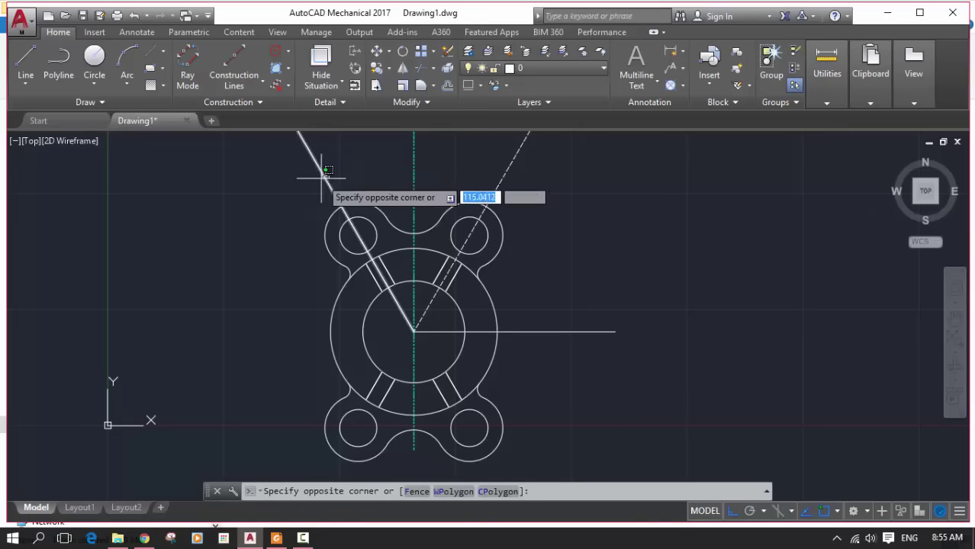
pyautogui.click(322, 175)
pyautogui.press('Escape')
pyautogui.doubleClick(322, 176)
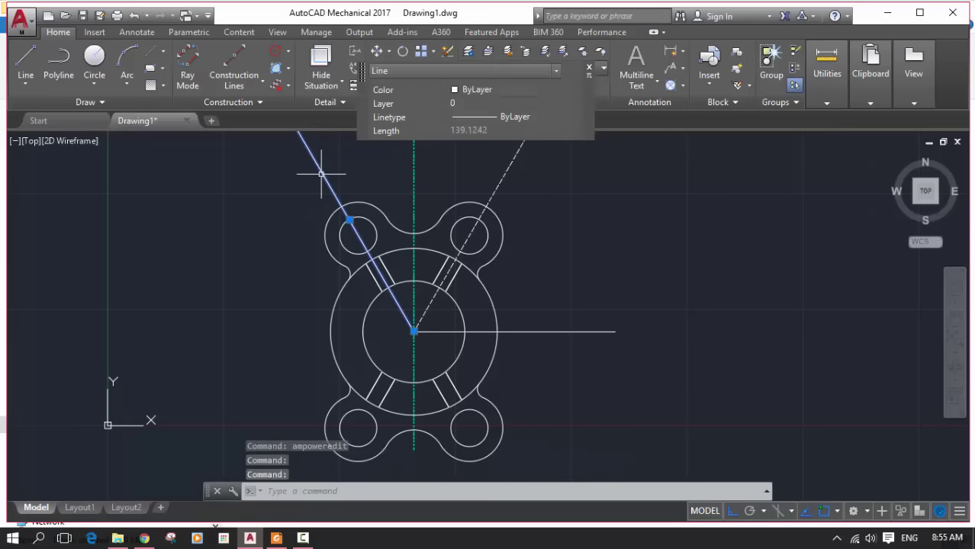
pyautogui.click(576, 116)
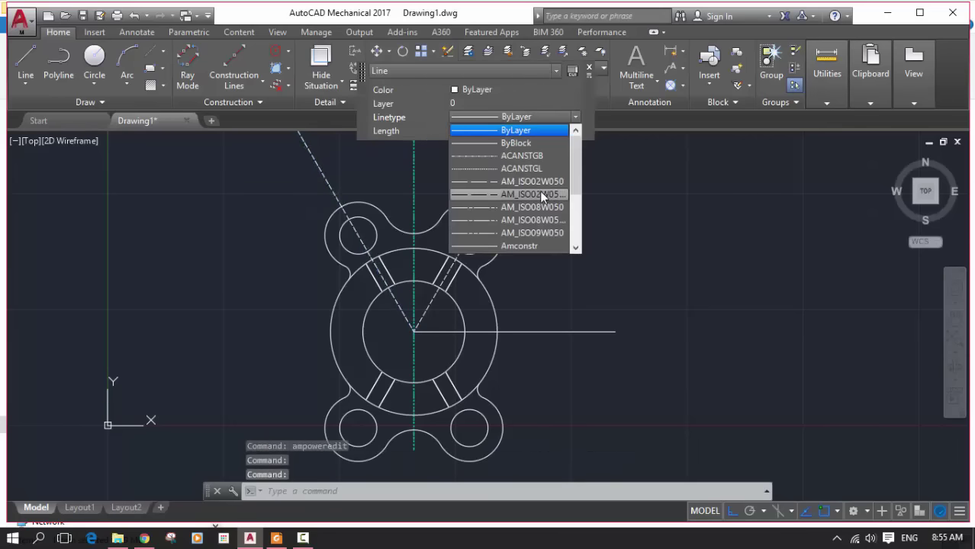
pyautogui.click(539, 191)
pyautogui.press('Escape')
# - Delete the horizontal construction line and compare the drawing with the reference PDF
pyautogui.click(565, 332)
pyautogui.press('Delete')
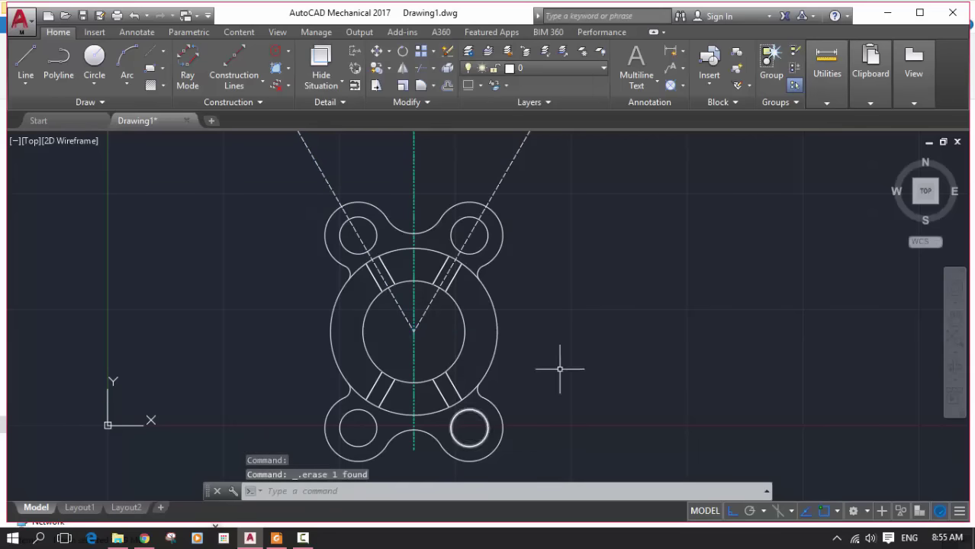
pyautogui.scroll(-3, 559, 369)
pyautogui.click(276, 537)
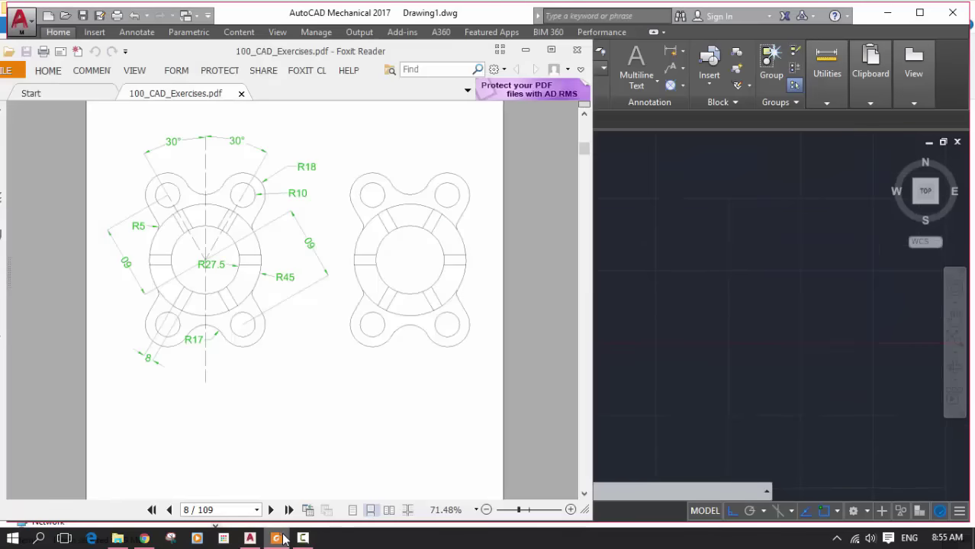
pyautogui.click(281, 537)
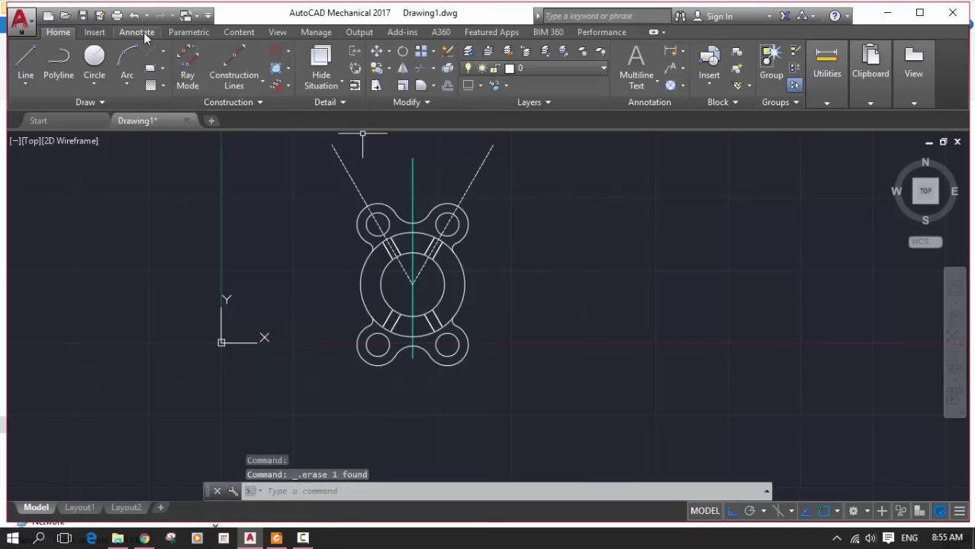
# - Add a 30° angular dimension between the vertical centre line and the left dashed line
pyautogui.click(144, 36)
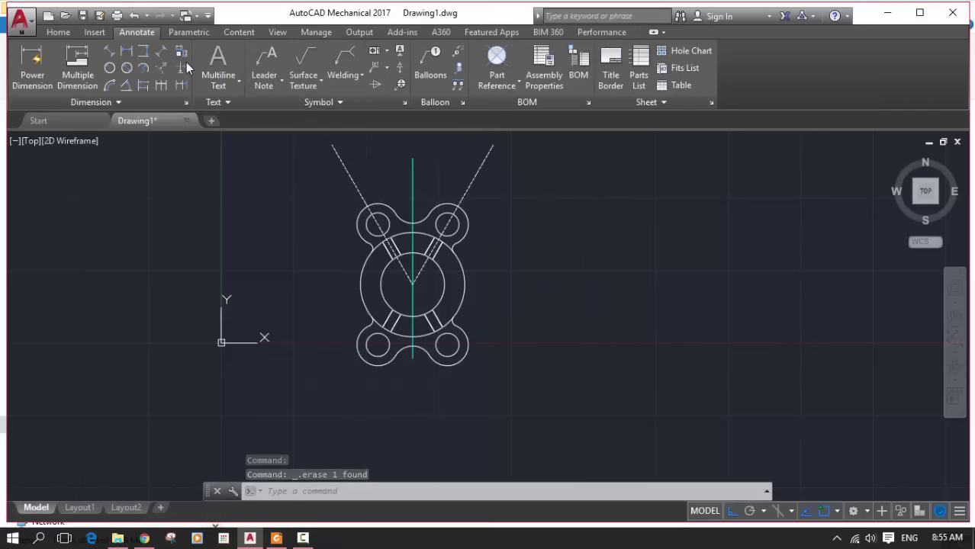
pyautogui.click(126, 86)
pyautogui.scroll(2, 396, 214)
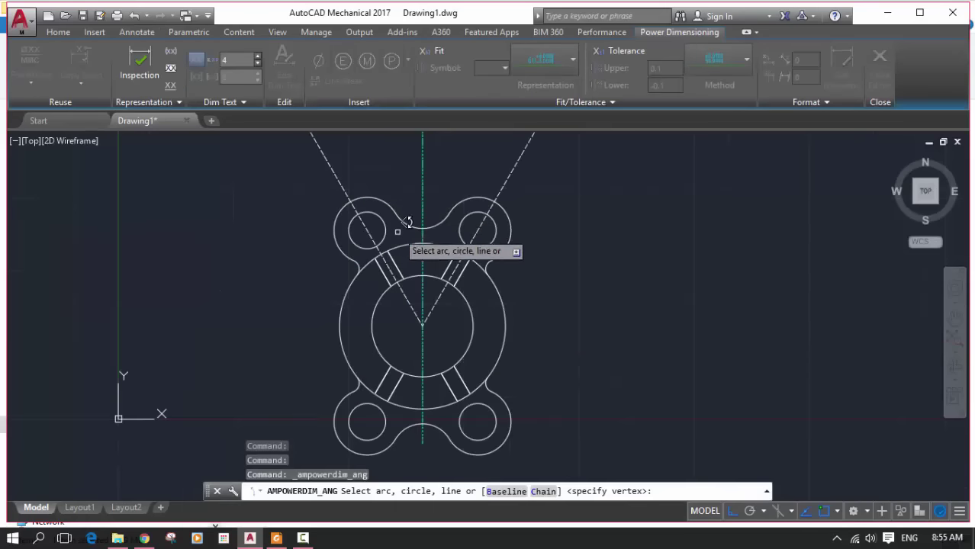
pyautogui.click(424, 192)
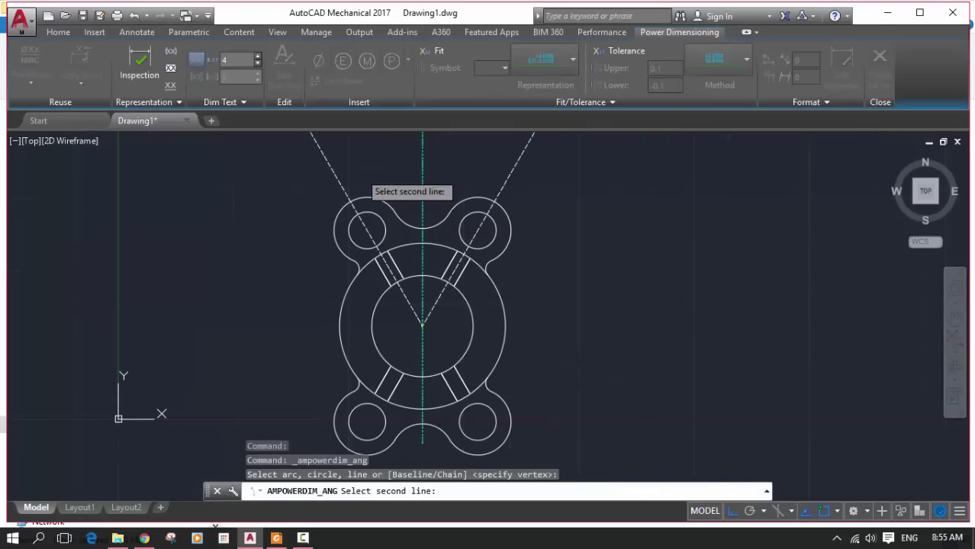
pyautogui.click(344, 183)
pyautogui.scroll(-2, 397, 228)
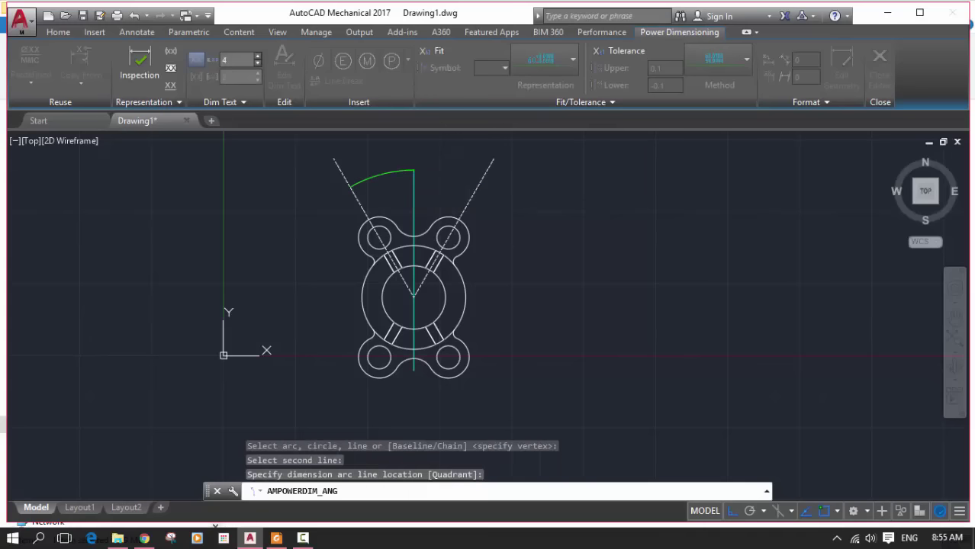
pyautogui.click(381, 174)
pyautogui.click(459, 167)
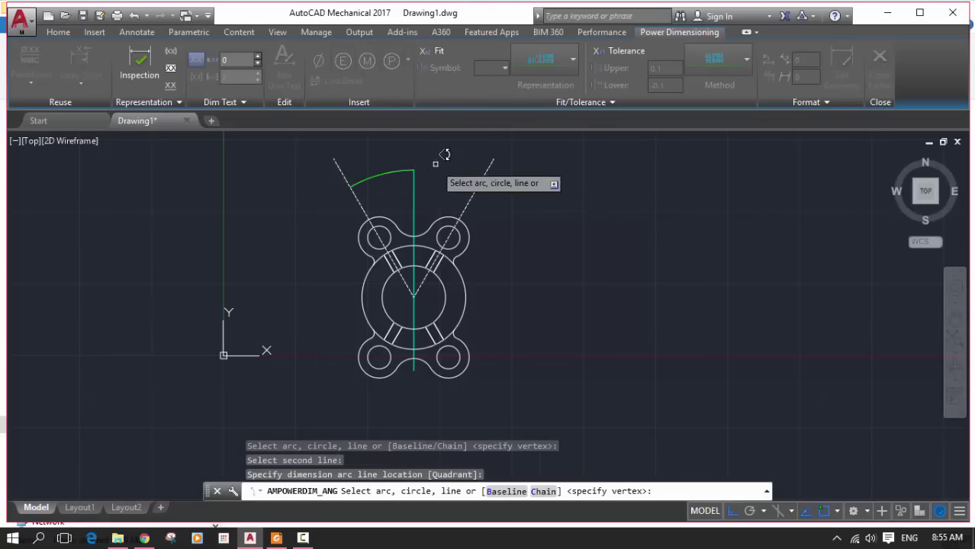
# - Add the matching 30° angular dimension between the right dashed line and the centre line
pyautogui.click(470, 190)
pyautogui.click(468, 193)
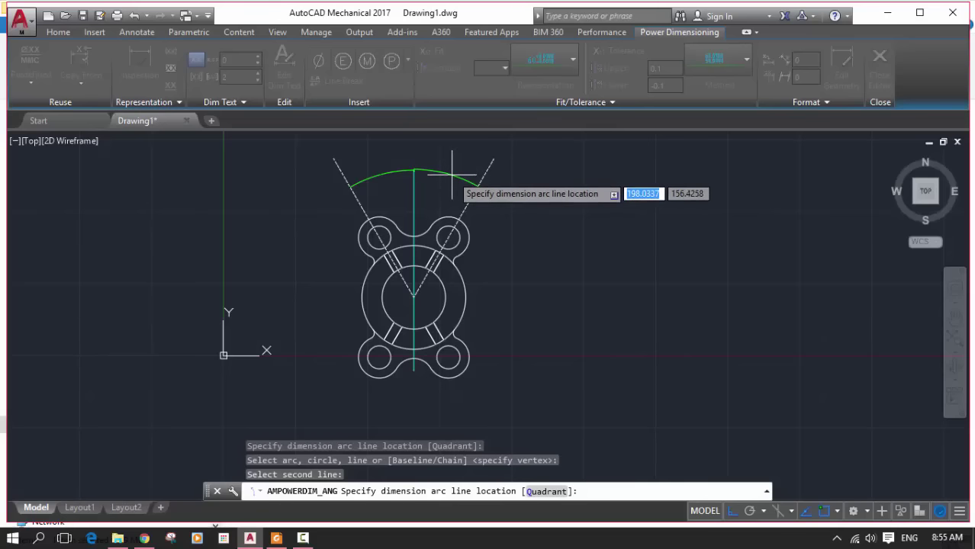
pyautogui.click(452, 174)
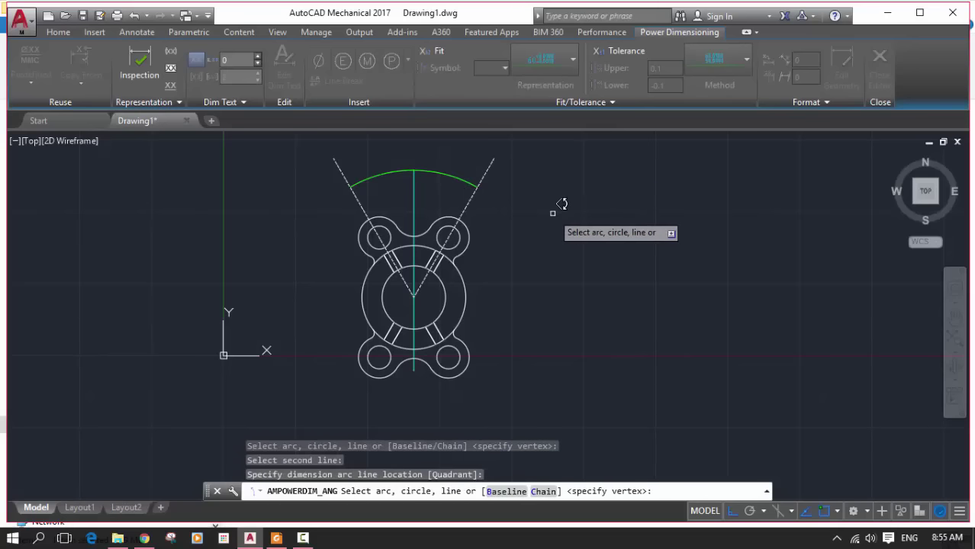
pyautogui.click(562, 204)
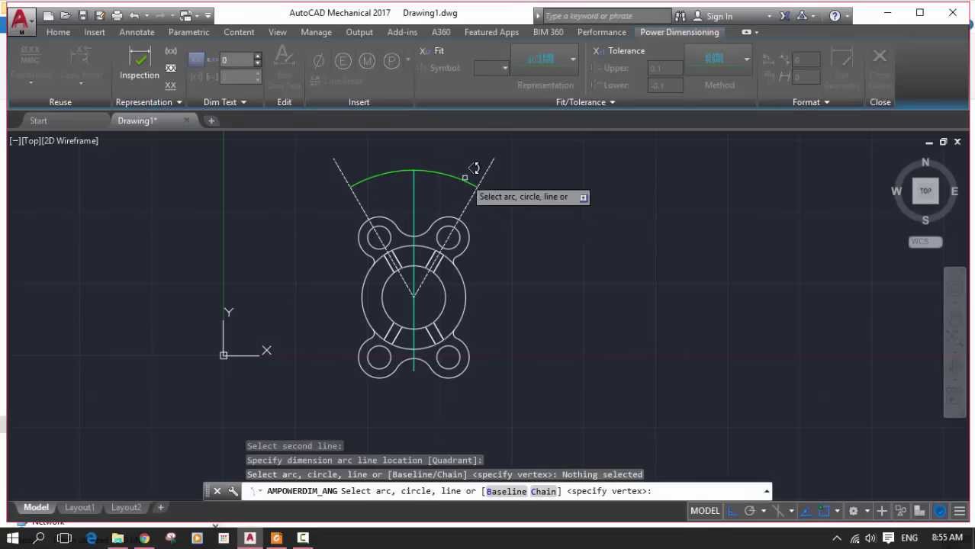
pyautogui.scroll(4, 467, 167)
pyautogui.scroll(5, 467, 167)
pyautogui.press('Escape')
# - Open the 30° dimension text for editing and confirm it unchanged
pyautogui.scroll(3, 353, 231)
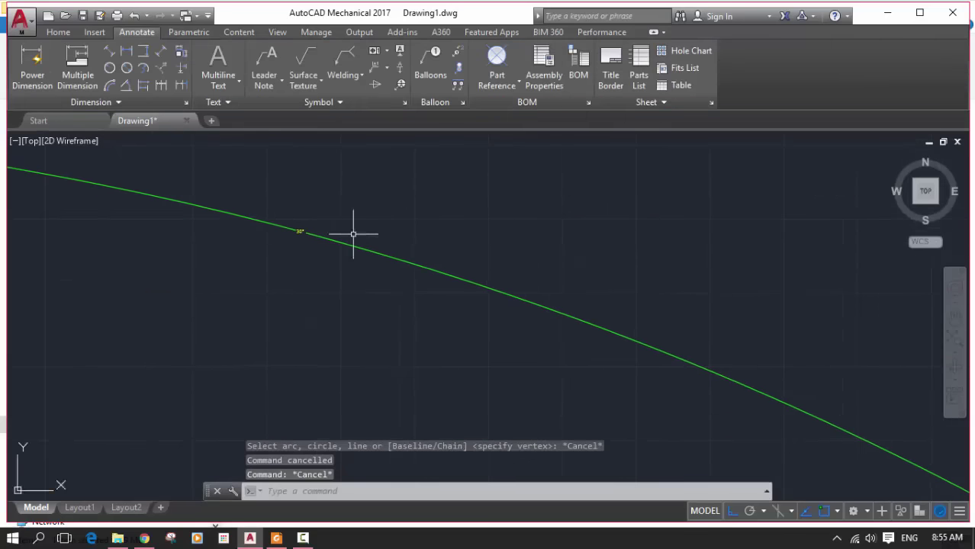
pyautogui.doubleClick(336, 243)
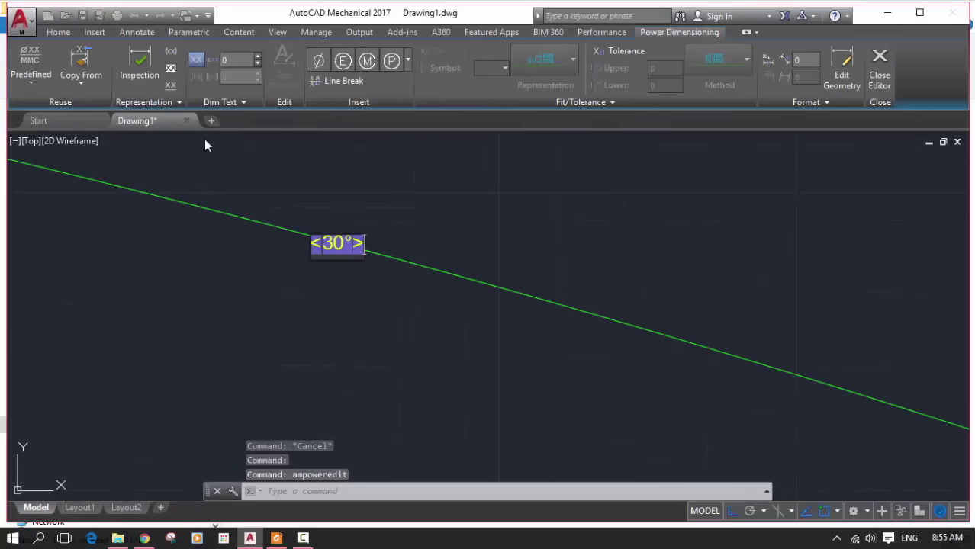
pyautogui.click(550, 191)
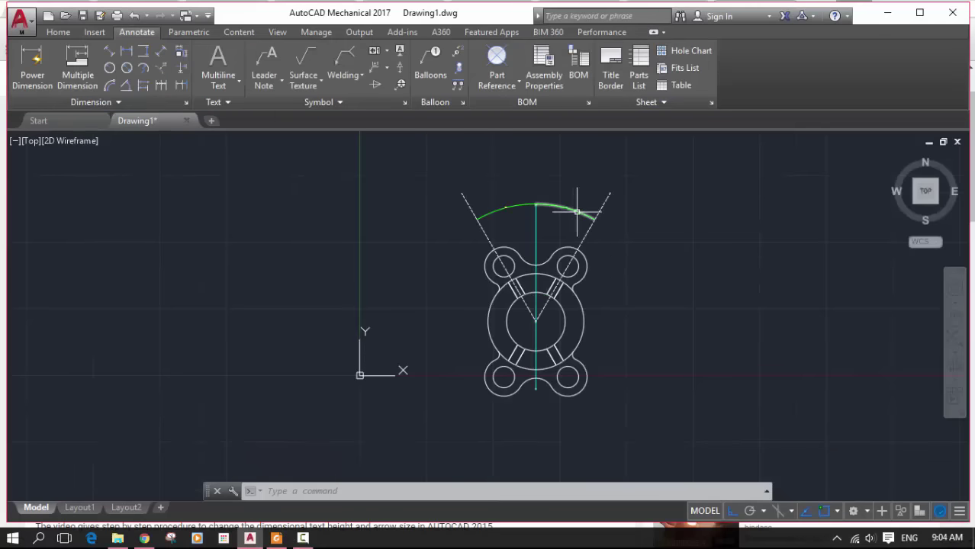
pyautogui.click(653, 276)
pyautogui.press('Escape')
pyautogui.write('DIM')
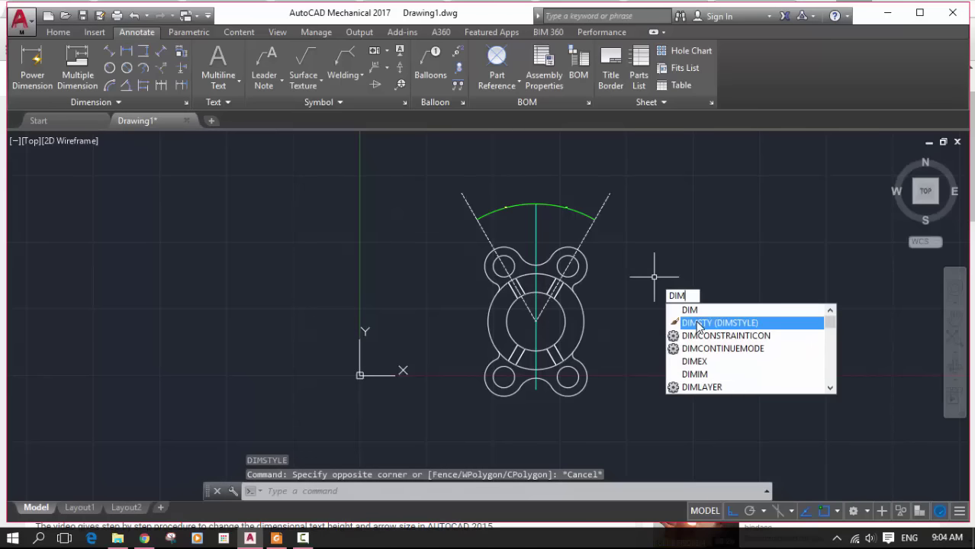
# - Modify the Standard dimension style to arrow size 21 and text height 2
pyautogui.click(697, 323)
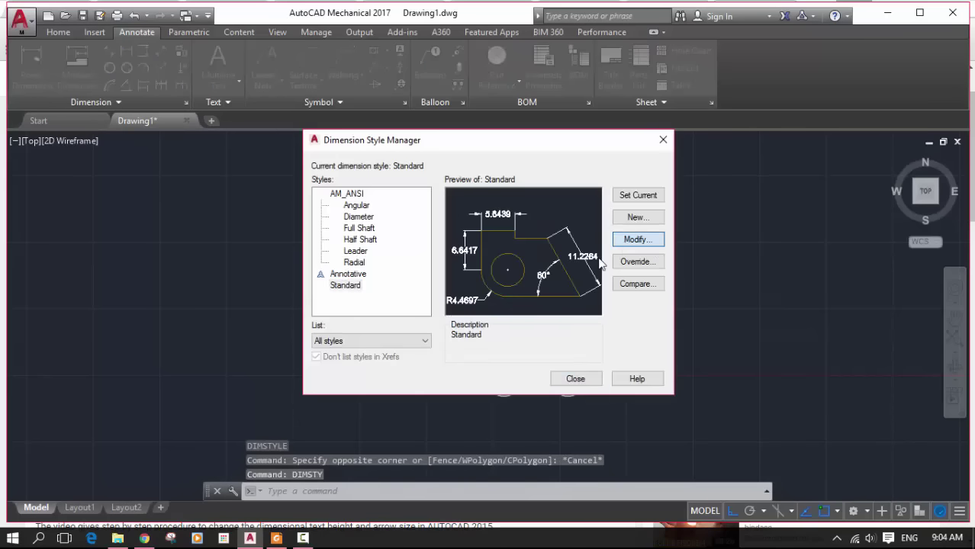
pyautogui.click(638, 238)
pyautogui.doubleClick(338, 258)
pyautogui.write('21')
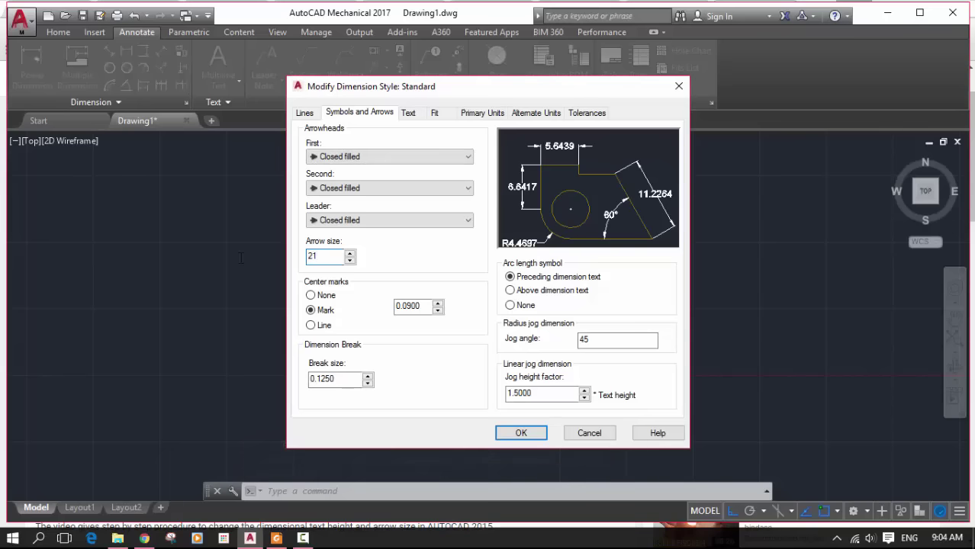
pyautogui.click(410, 113)
pyautogui.write('2')
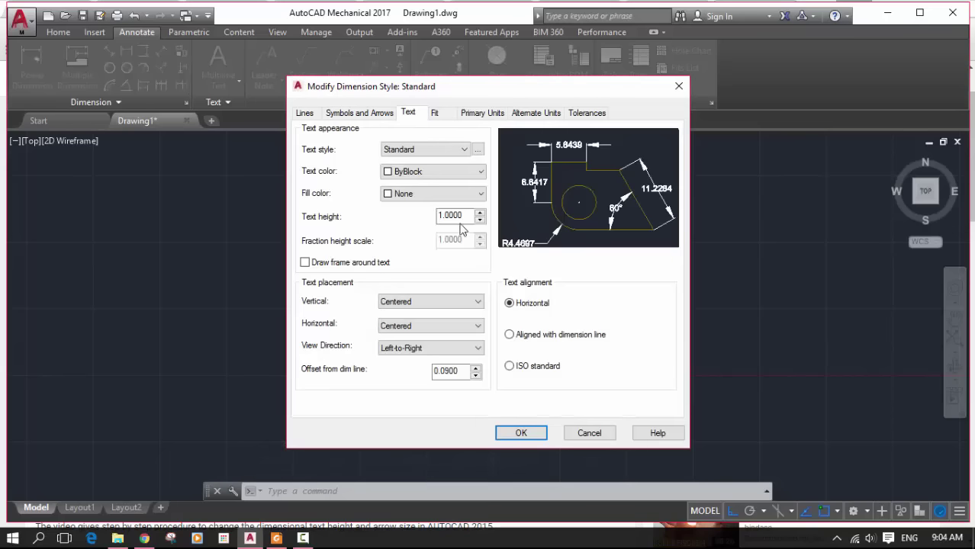
pyautogui.click(523, 433)
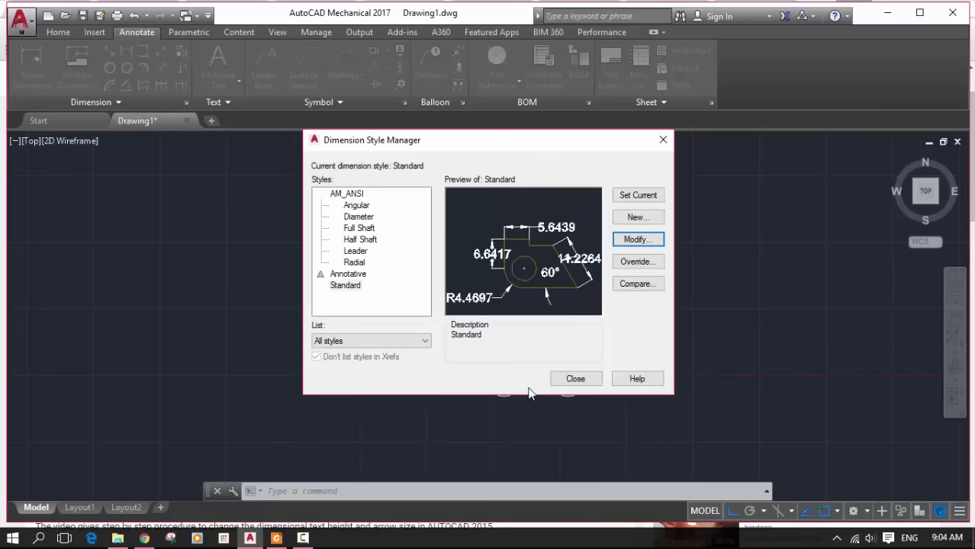
pyautogui.click(594, 380)
pyautogui.scroll(5, 573, 206)
# - Apply the Standard dimension style to the angular arc dimension
pyautogui.scroll(-1, 566, 213)
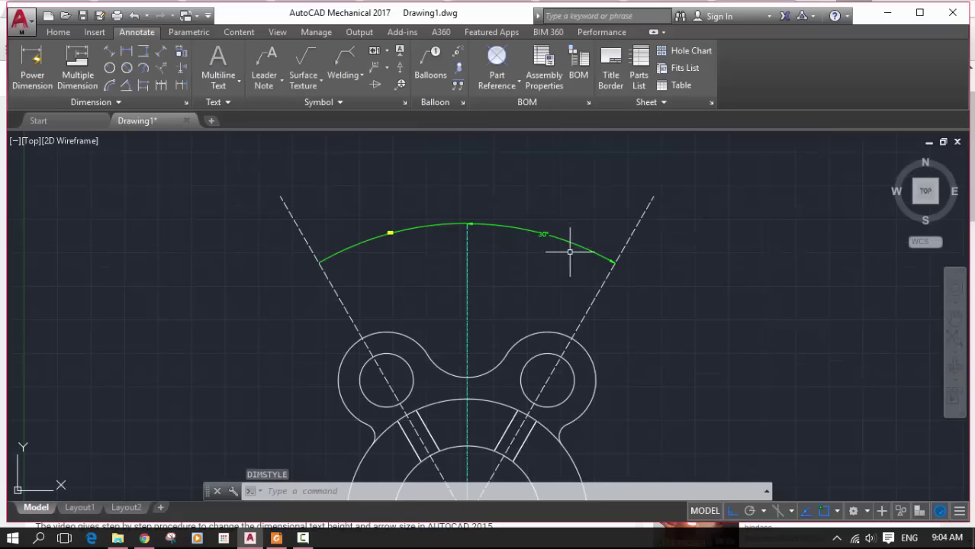
pyautogui.scroll(-1, 541, 229)
pyautogui.click(505, 191)
pyautogui.click(486, 198)
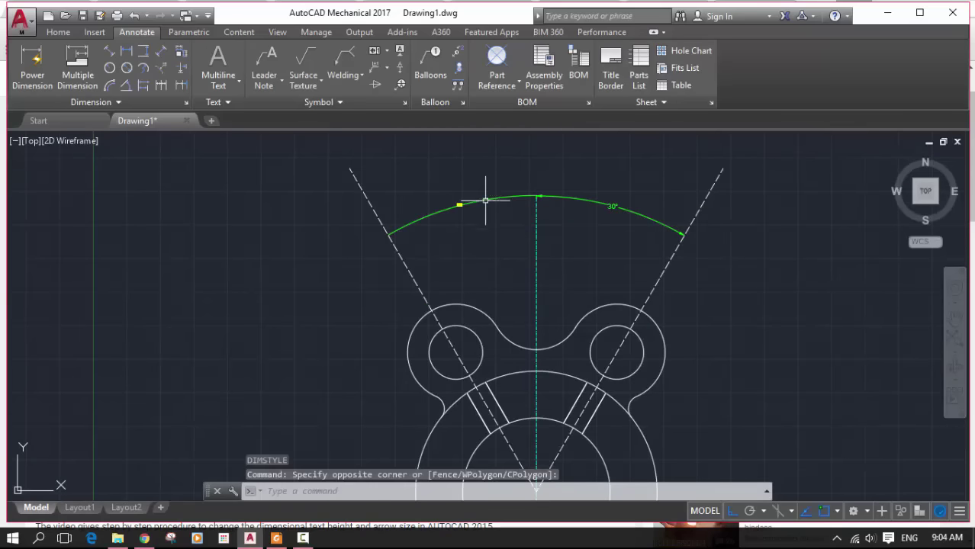
pyautogui.rightClick(476, 201)
pyautogui.moveTo(532, 158)
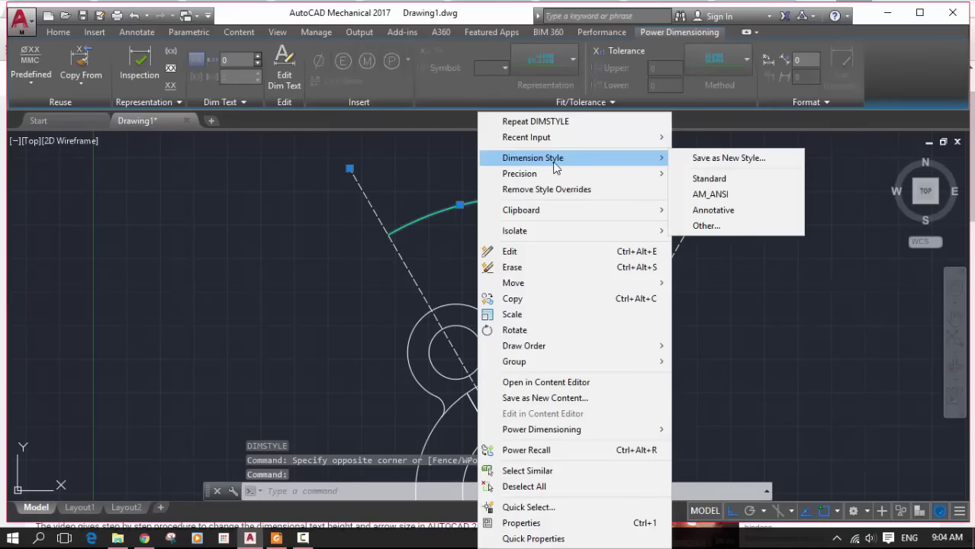
pyautogui.click(700, 181)
pyautogui.press('Escape')
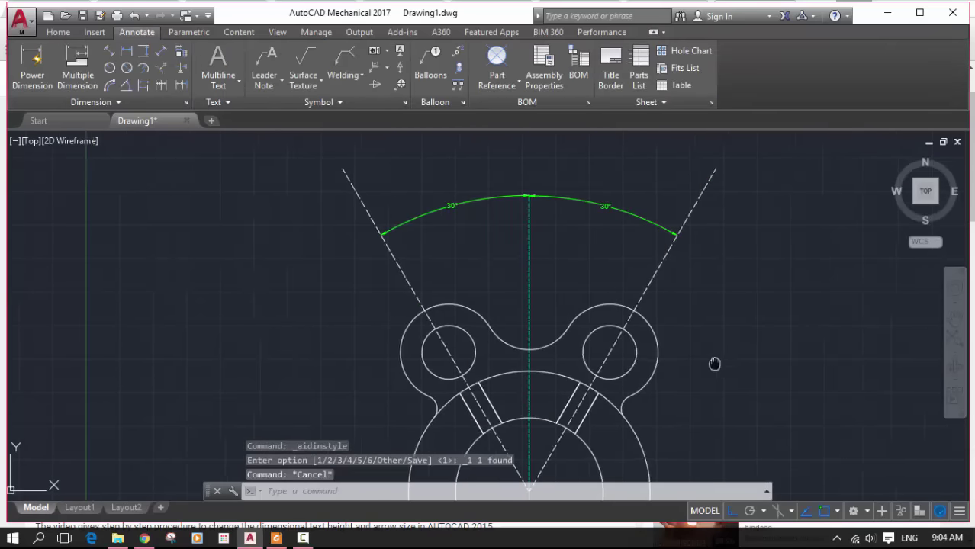
# - Grip-stretch the right 30° angle dimension lower, leaving the left one in place
pyautogui.moveTo(620, 220); pyautogui.dragTo(566, 185, button='middle')
pyautogui.click(578, 176)
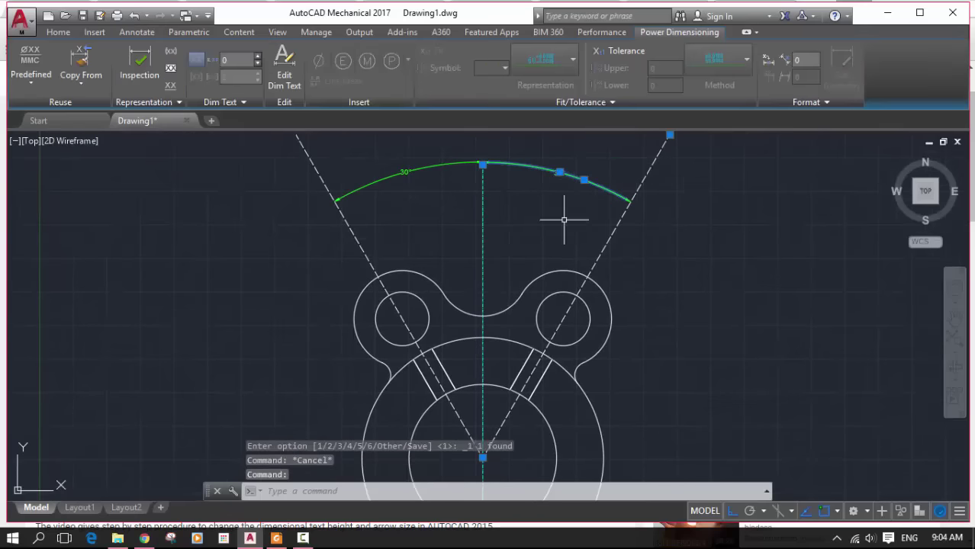
pyautogui.click(583, 181)
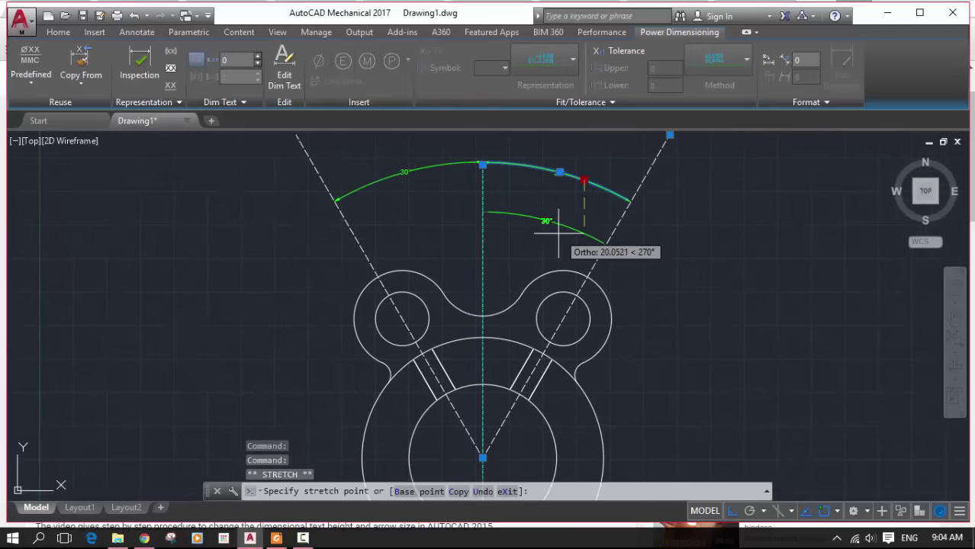
pyautogui.click(557, 231)
pyautogui.click(435, 163)
pyautogui.press('Escape')
pyautogui.click(431, 166)
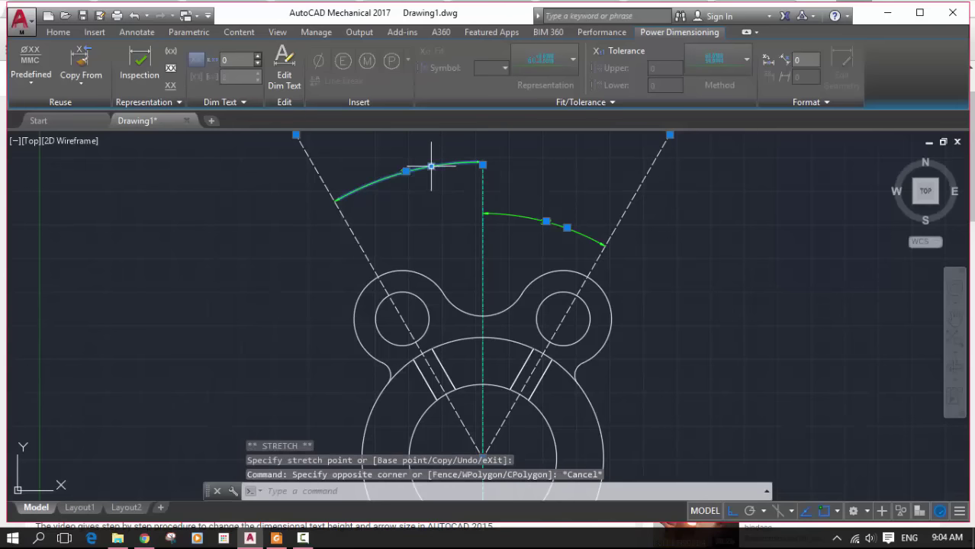
pyautogui.click(431, 166)
pyautogui.click(431, 166)
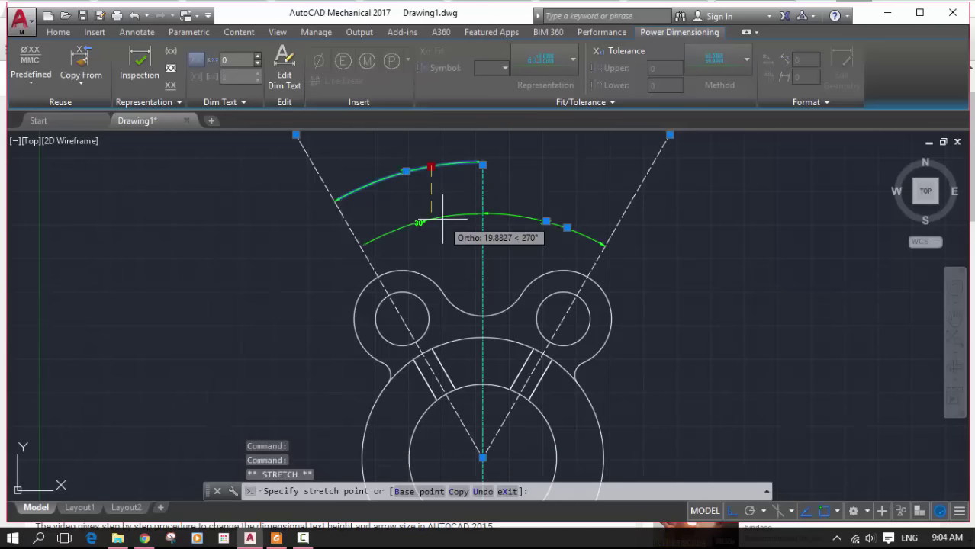
pyautogui.press('Escape')
pyautogui.moveTo(686, 288); pyautogui.dragTo(674, 252, button='middle')
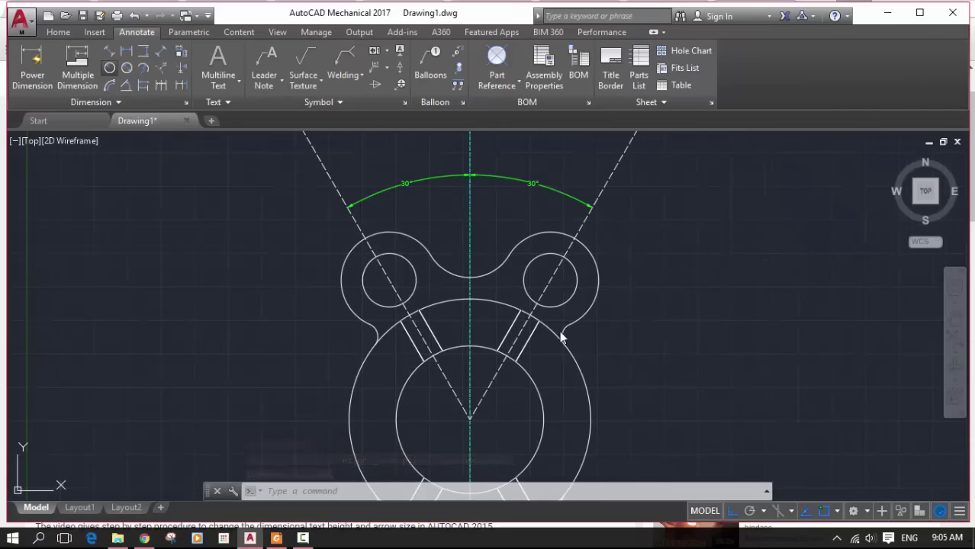
# - Add radius dimensions R5 fillet, R18 lobe, R10 hole on the right, and R17 notch
pyautogui.click(109, 67)
pyautogui.click(566, 329)
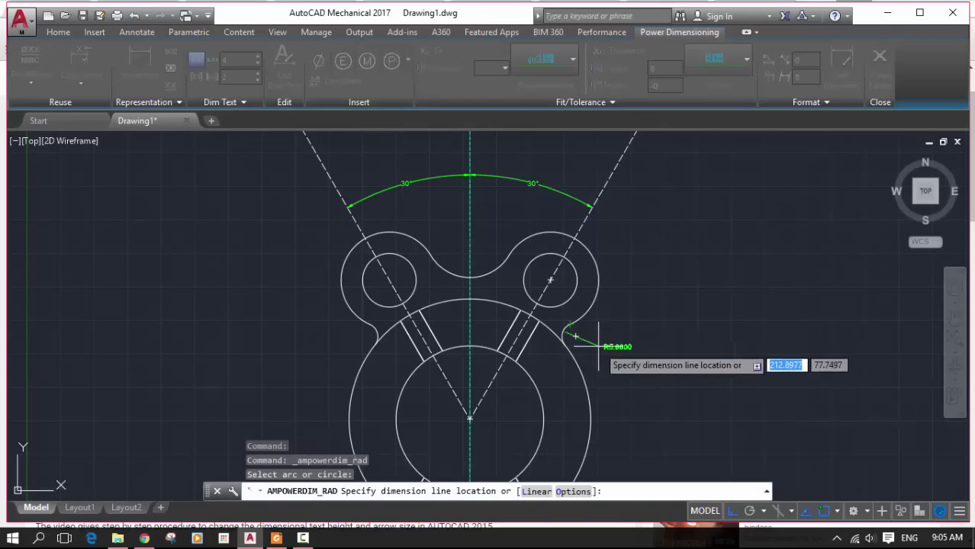
pyautogui.click(637, 320)
pyautogui.press('Return')
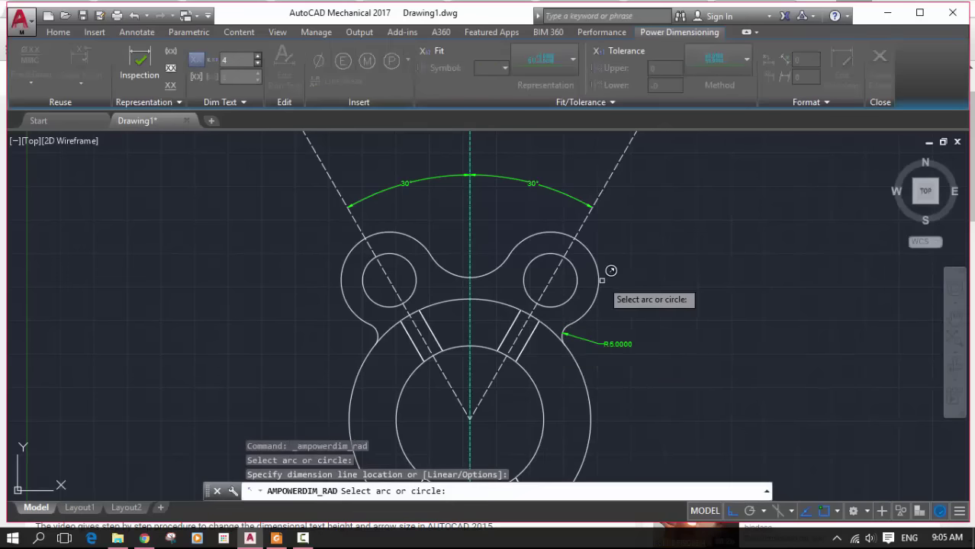
pyautogui.click(596, 263)
pyautogui.click(639, 307)
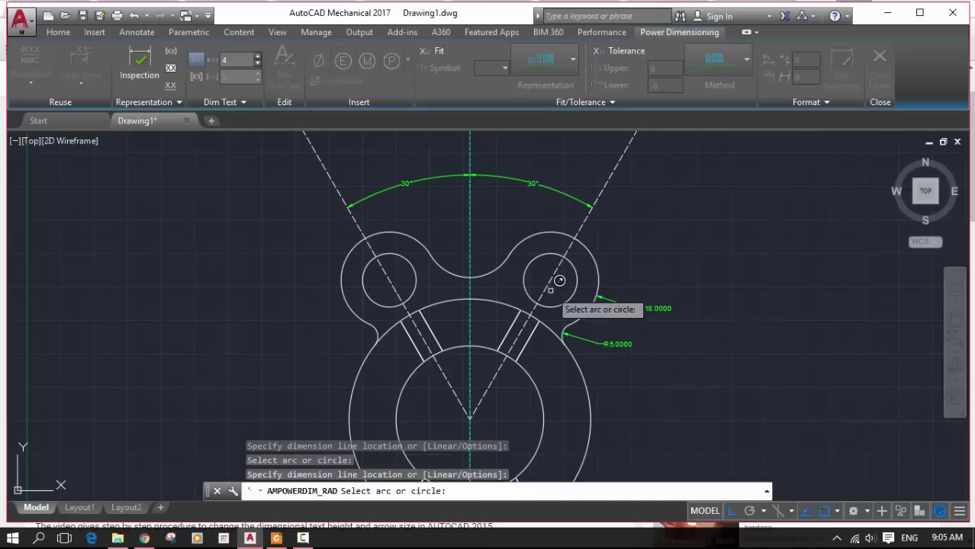
pyautogui.click(528, 260)
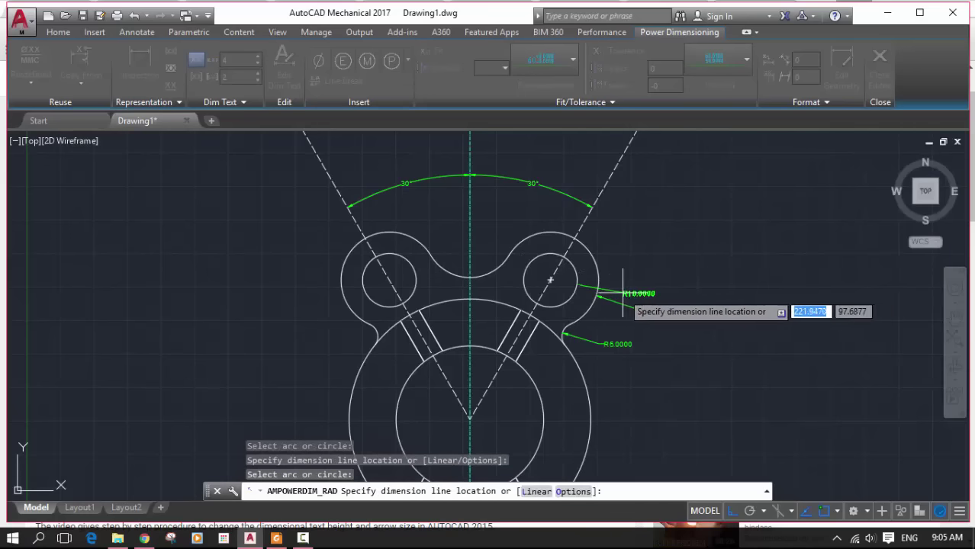
pyautogui.click(618, 247)
pyautogui.press('Return')
pyautogui.click(473, 276)
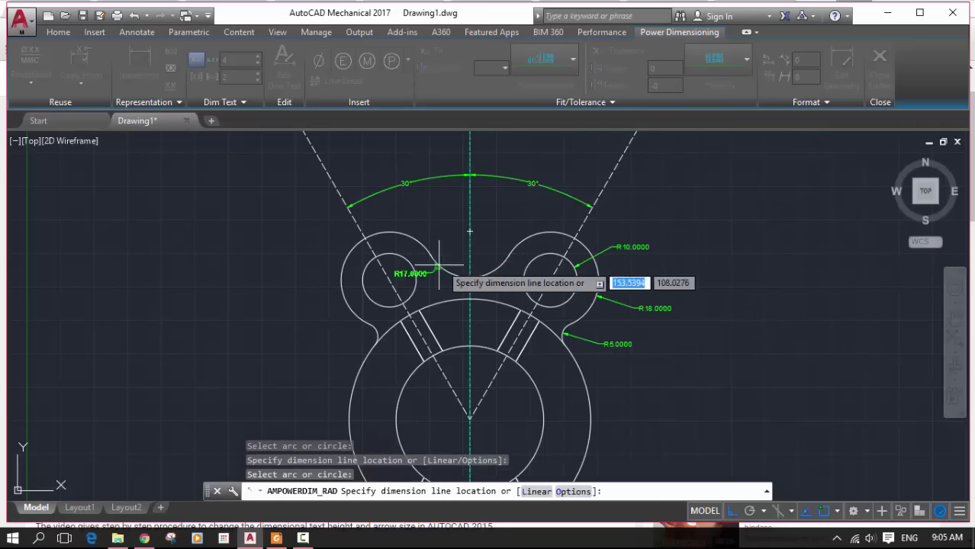
pyautogui.click(490, 200)
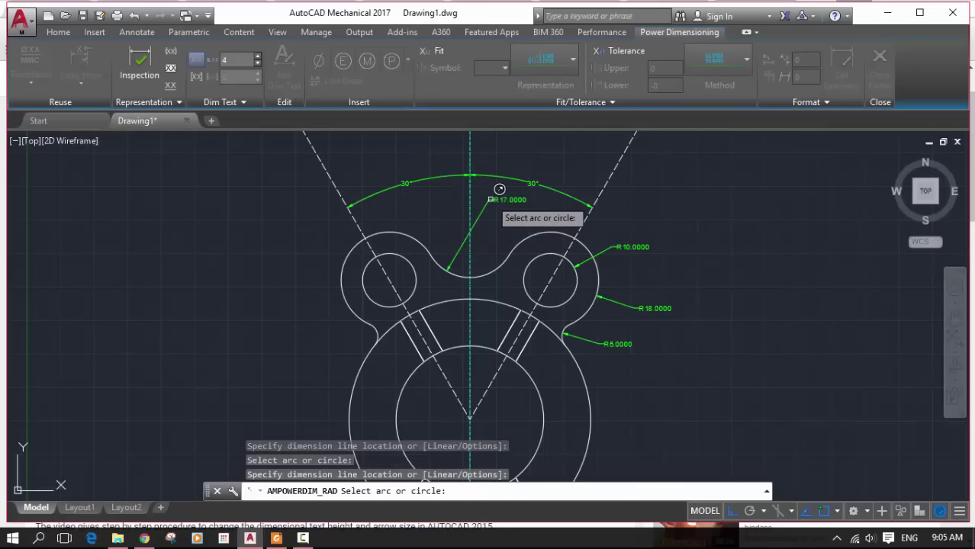
# - Dimension the left R18 lobe, R10 hole, R5 fillet, plus the R45 and R27.5 circles
pyautogui.click(399, 235)
pyautogui.click(309, 230)
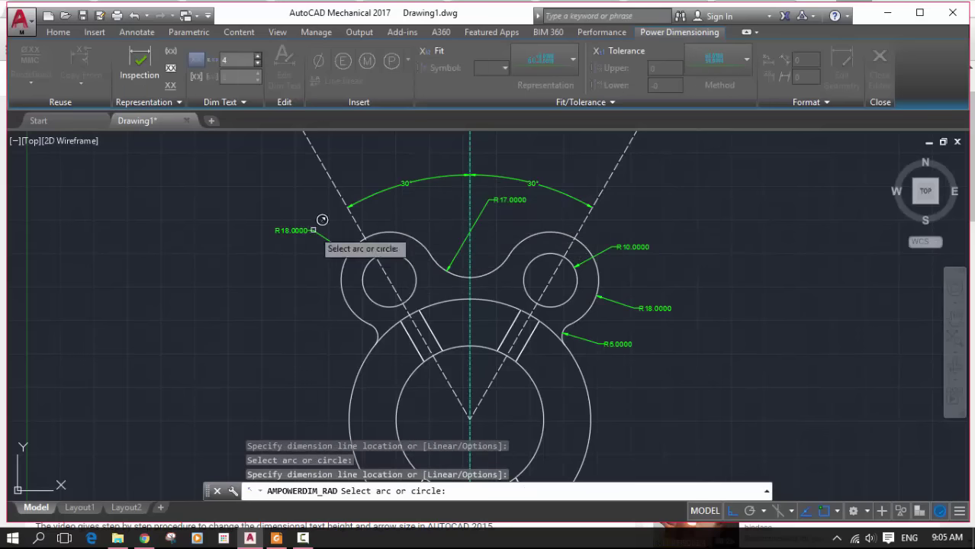
pyautogui.click(372, 296)
pyautogui.click(304, 252)
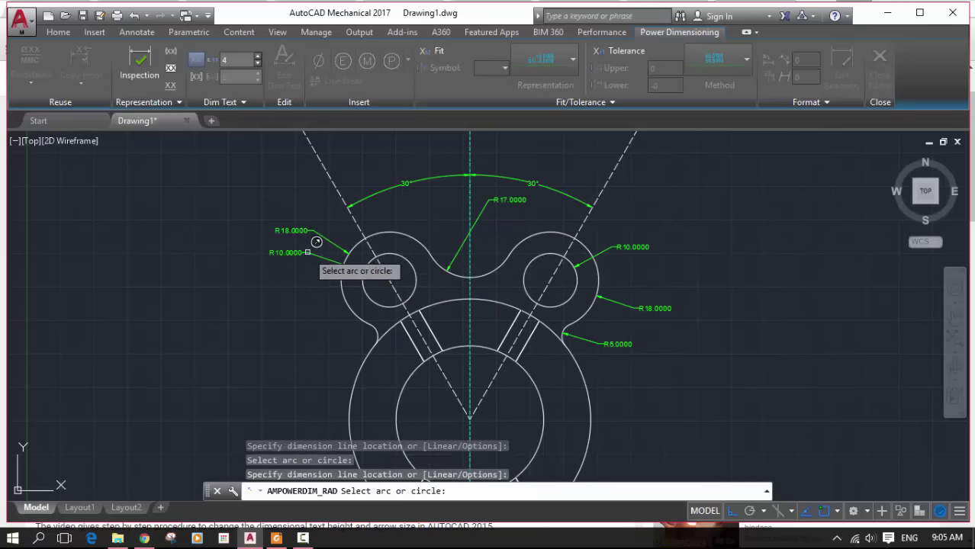
pyautogui.click(377, 334)
pyautogui.click(309, 321)
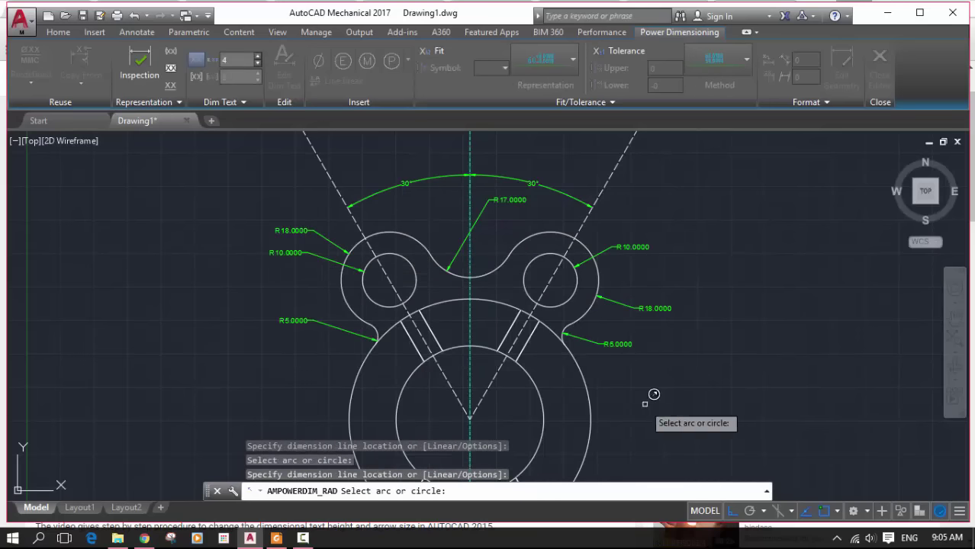
pyautogui.click(593, 388)
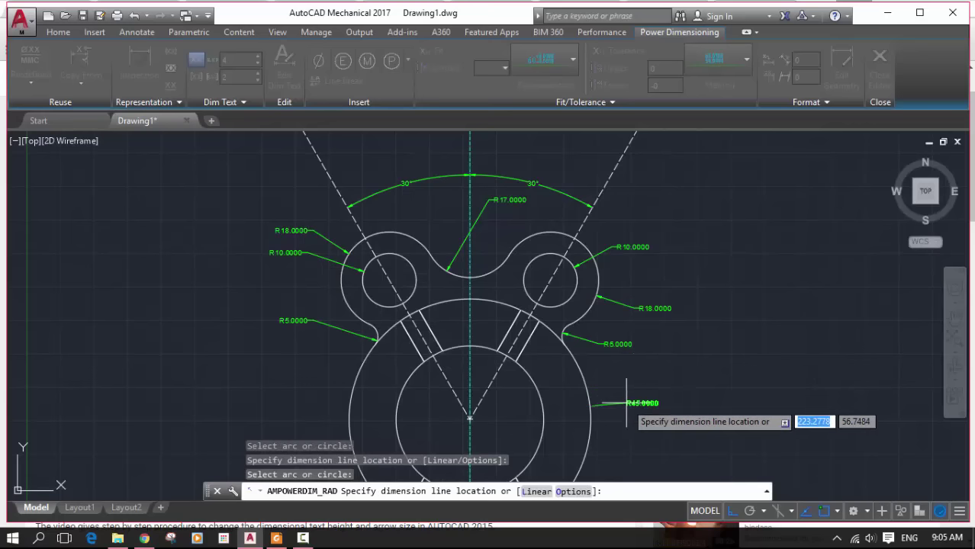
pyautogui.click(640, 365)
pyautogui.scroll(4, 648, 415)
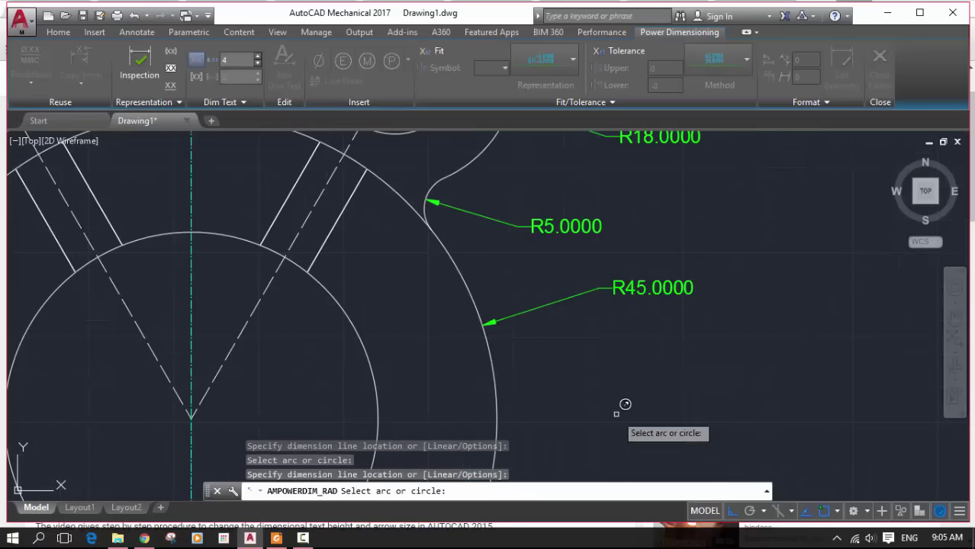
pyautogui.click(377, 427)
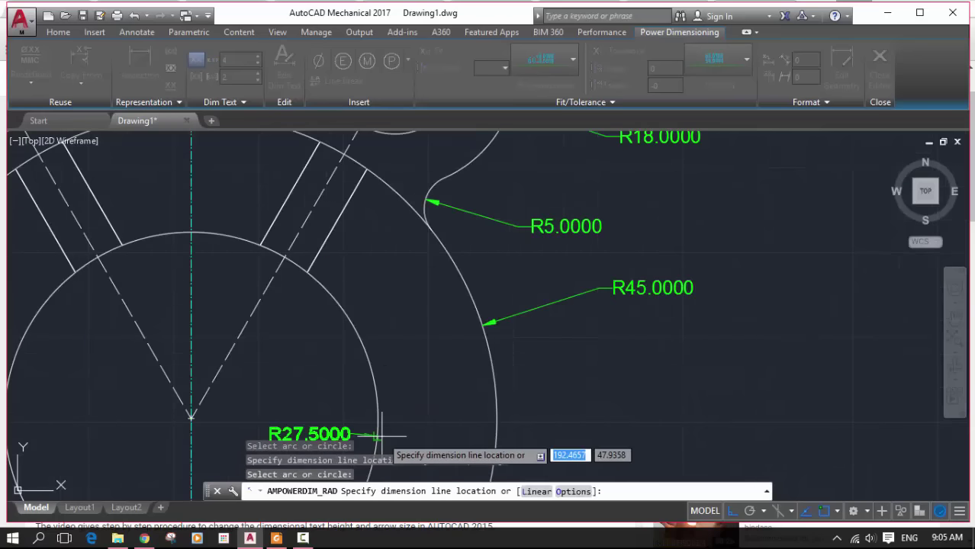
pyautogui.click(598, 344)
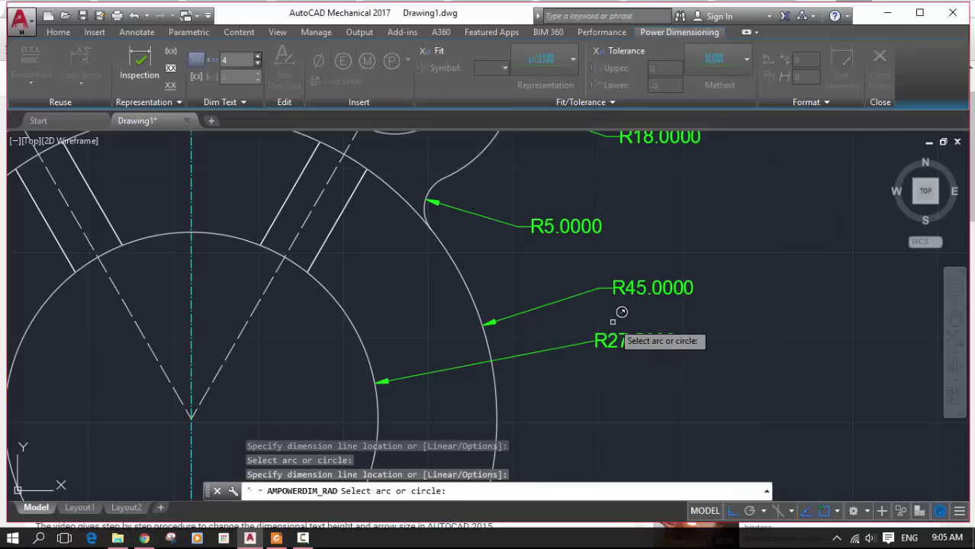
pyautogui.scroll(-4, 667, 354)
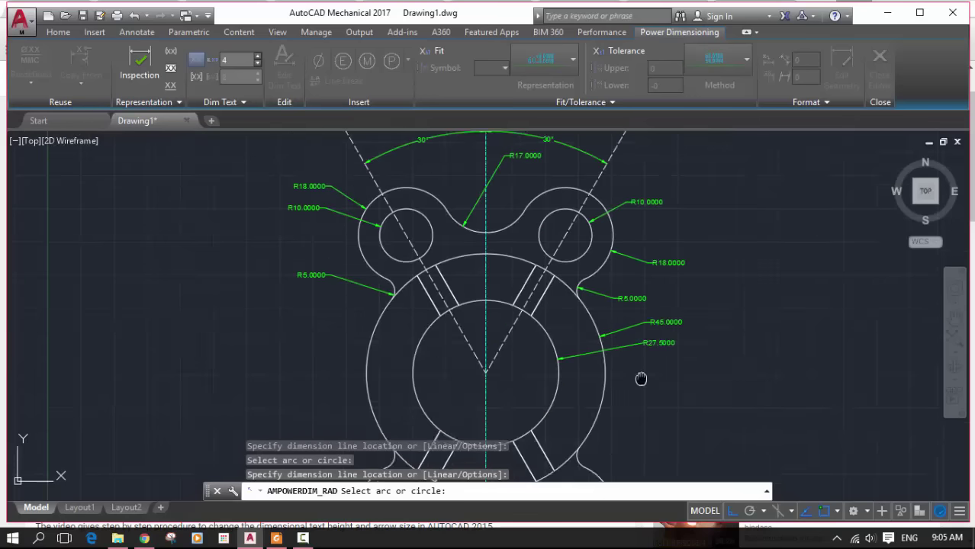
pyautogui.scroll(-2, 642, 381)
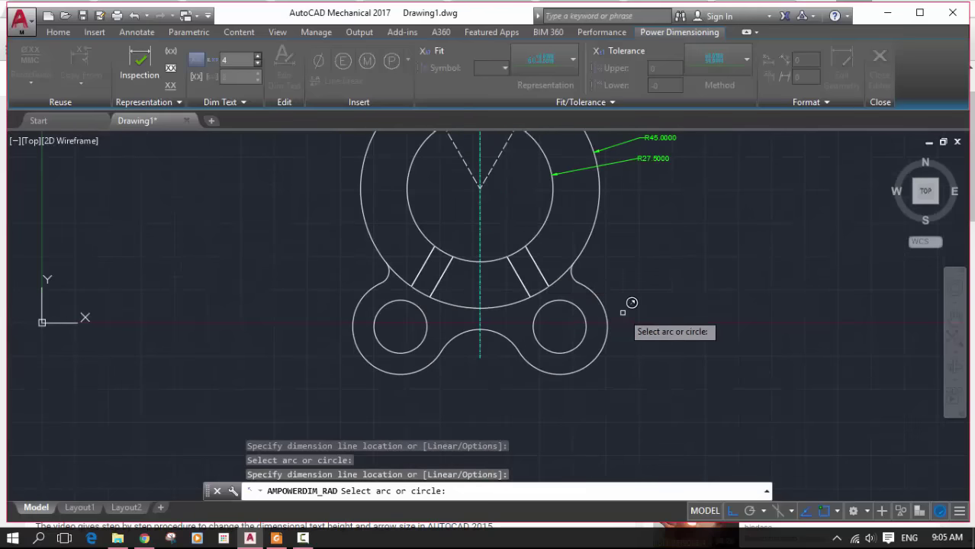
pyautogui.scroll(-2, 630, 300)
pyautogui.moveTo(630, 290); pyautogui.dragTo(624, 364, button='middle')
pyautogui.press('Escape')
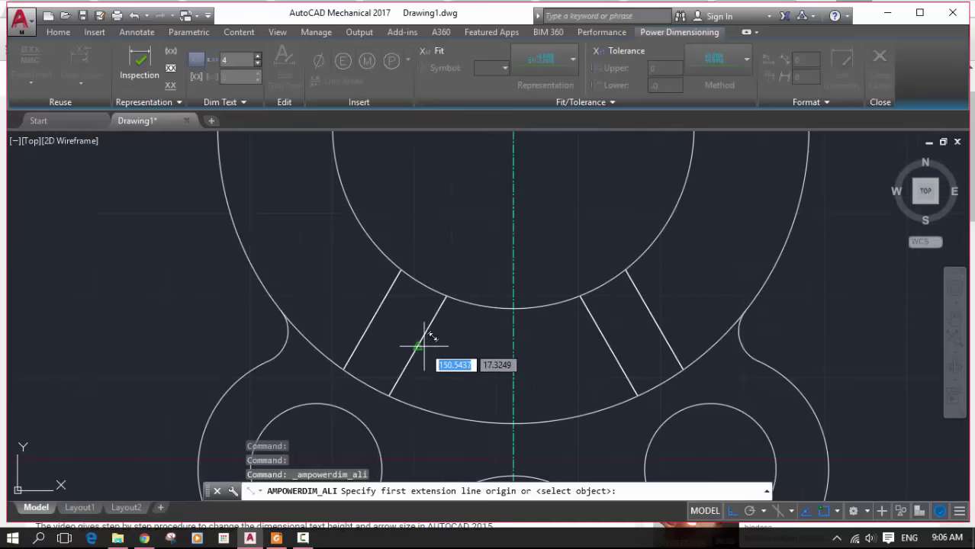
# - Add an aligned 8.0000 slot-width dimension across the slot, placed below the lobe
pyautogui.click(418, 341)
pyautogui.click(387, 307)
pyautogui.scroll(-2, 331, 394)
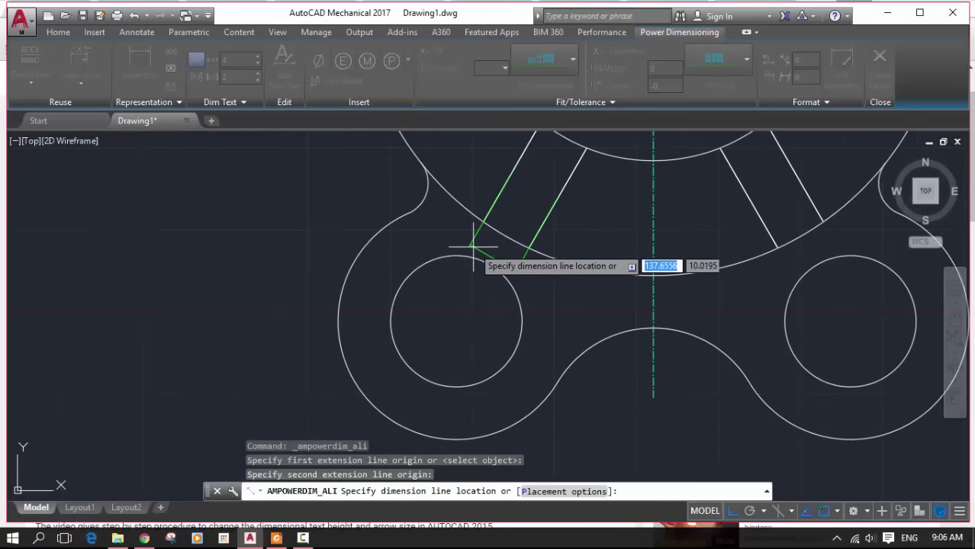
pyautogui.click(468, 344)
pyautogui.scroll(-2, 594, 386)
pyautogui.scroll(-3, 594, 386)
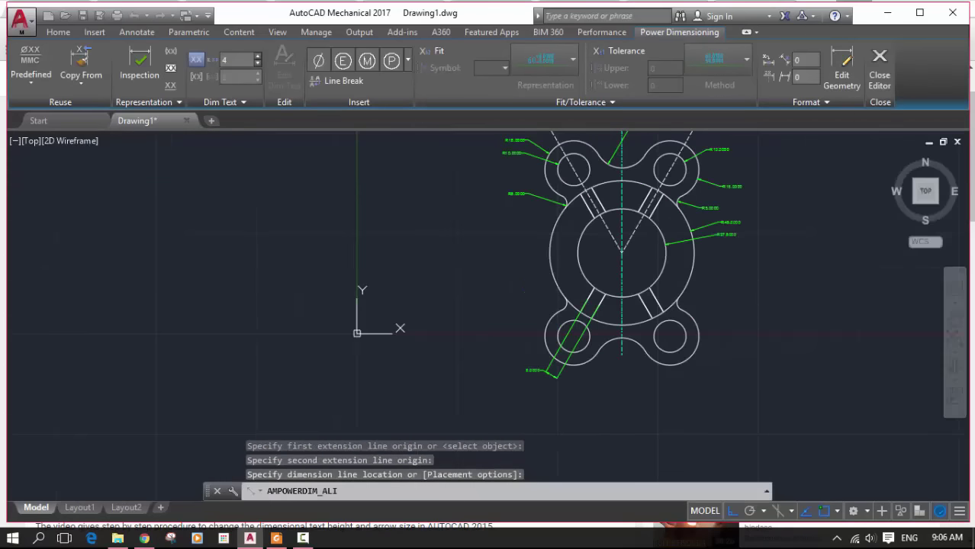
pyautogui.scroll(2, 593, 386)
# - Dimension the upper-left hole centre to the V apex with an aligned 60.0000 dimension
pyautogui.moveTo(637, 387)
pyautogui.mouseDown(button='middle')
pyautogui.moveTo(587, 398)
pyautogui.moveTo(556, 386)
pyautogui.mouseUp(button='middle')
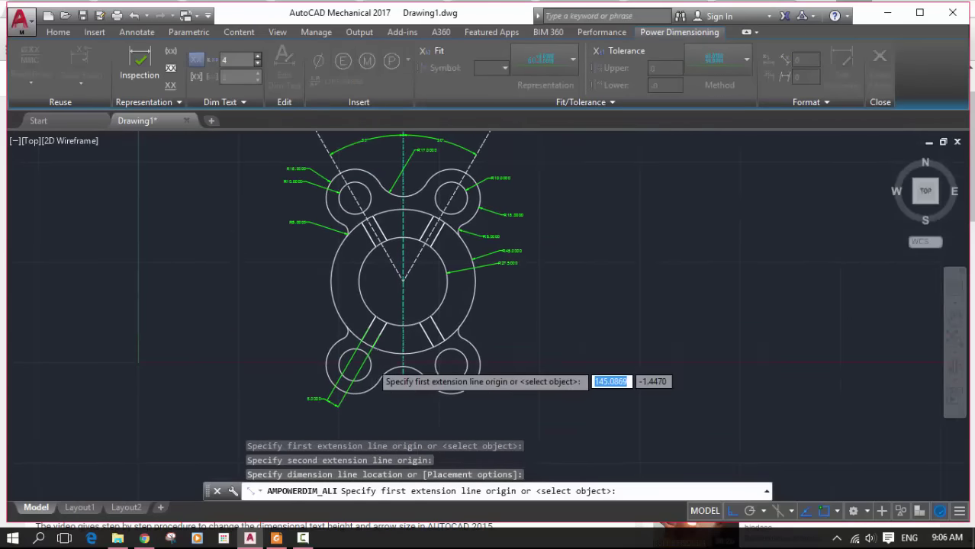
pyautogui.scroll(1, 389, 286)
pyautogui.scroll(1, 396, 283)
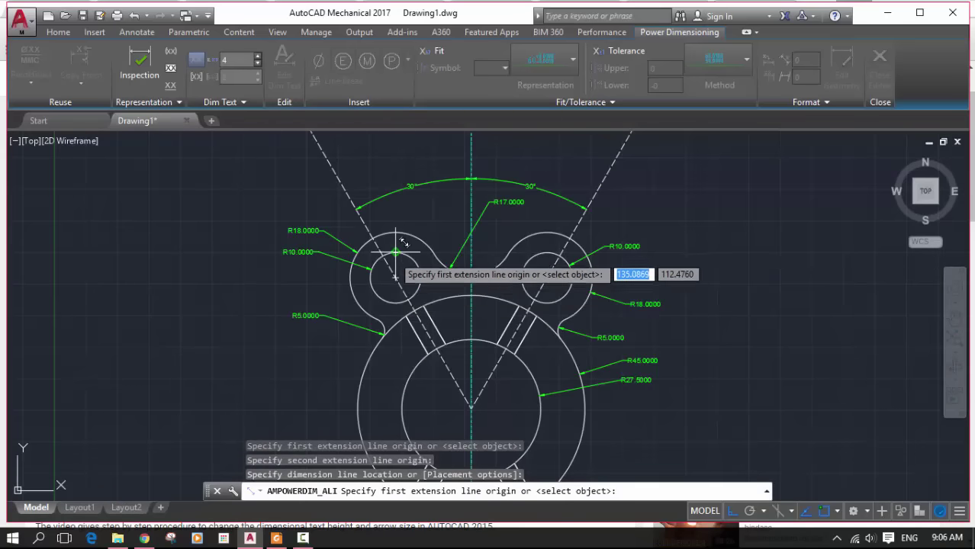
pyautogui.click(395, 276)
pyautogui.click(469, 405)
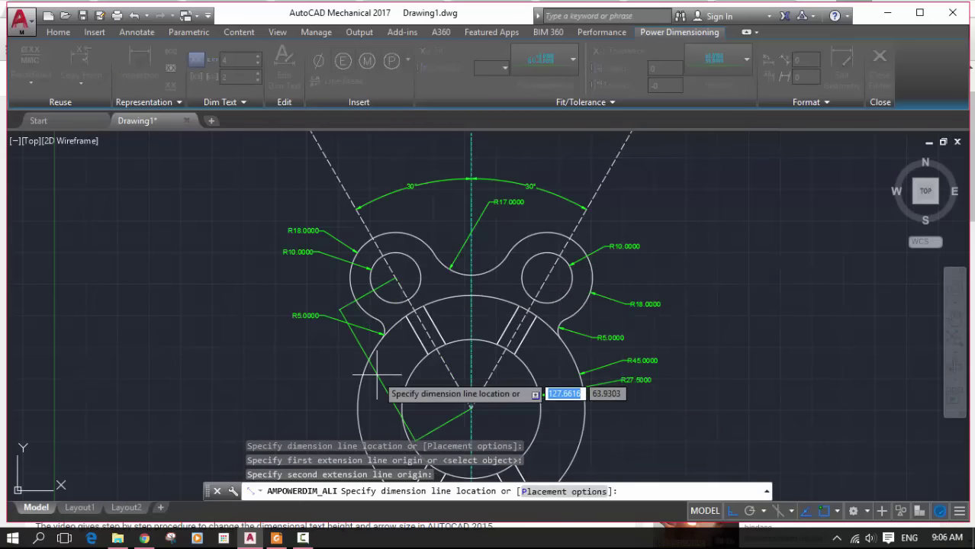
pyautogui.click(451, 317)
pyautogui.scroll(3, 454, 314)
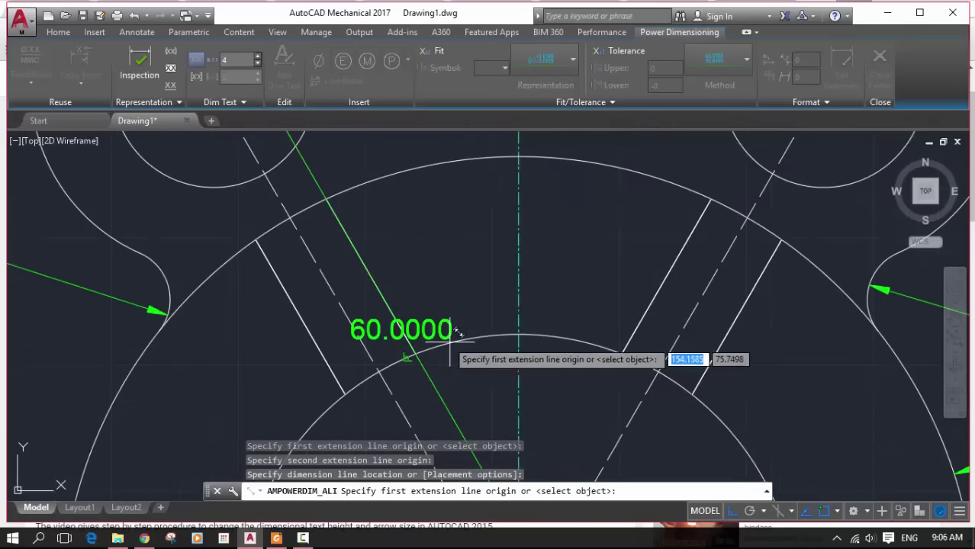
pyautogui.press('Escape')
# - Select the 60.0000 dimension to reposition its text
pyautogui.press('Escape')
pyautogui.click(402, 329)
pyautogui.click(402, 328)
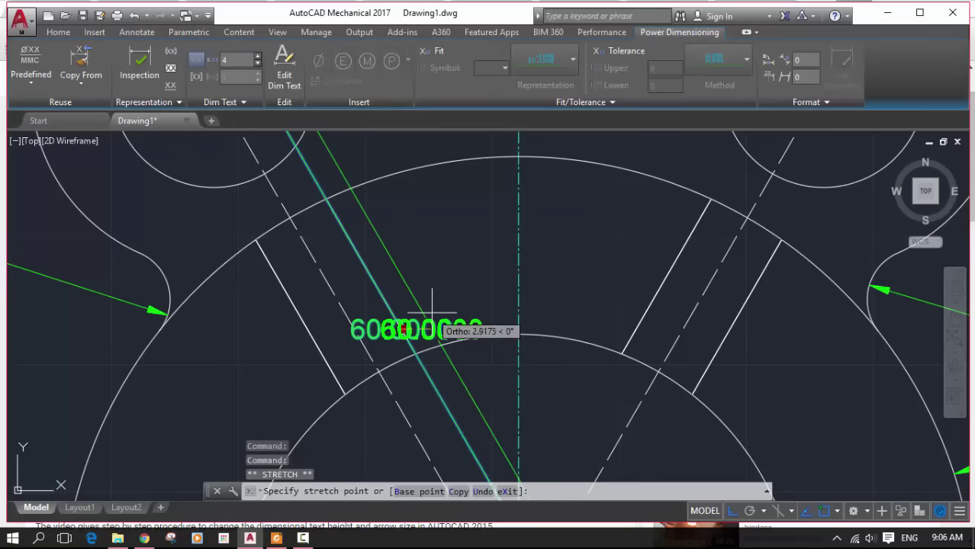
pyautogui.press('Escape')
pyautogui.scroll(-3, 600, 428)
pyautogui.scroll(-3, 599, 428)
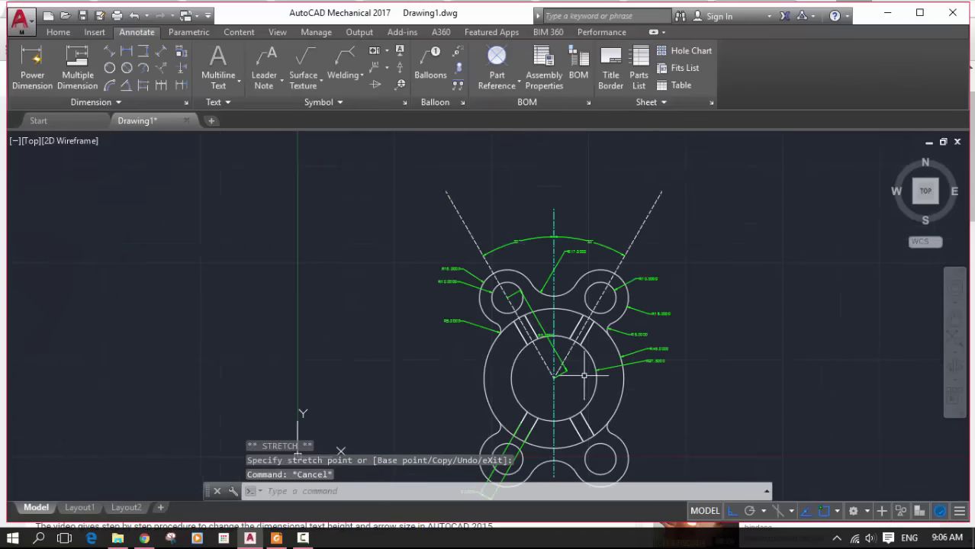
pyautogui.scroll(4, 568, 357)
pyautogui.scroll(1, 556, 390)
pyautogui.scroll(-1, 556, 390)
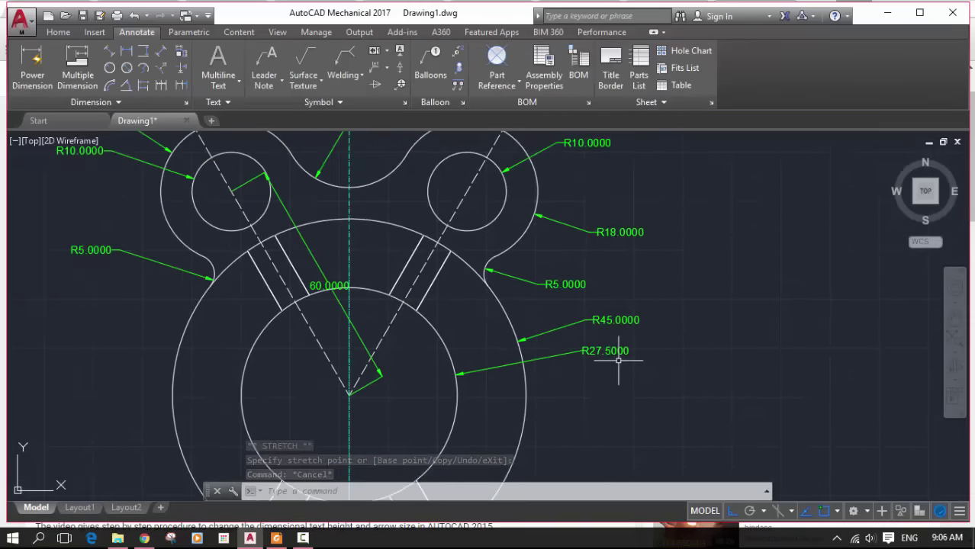
pyautogui.scroll(1, 637, 276)
pyautogui.scroll(-3, 644, 283)
pyautogui.moveTo(644, 283); pyautogui.dragTo(409, 320, button='middle')
pyautogui.scroll(3, 457, 349)
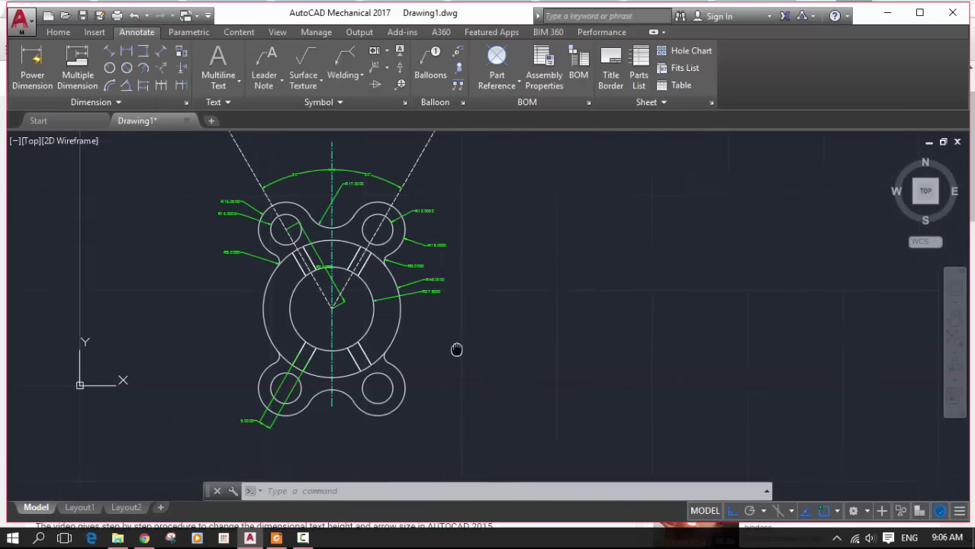
pyautogui.scroll(2, 507, 359)
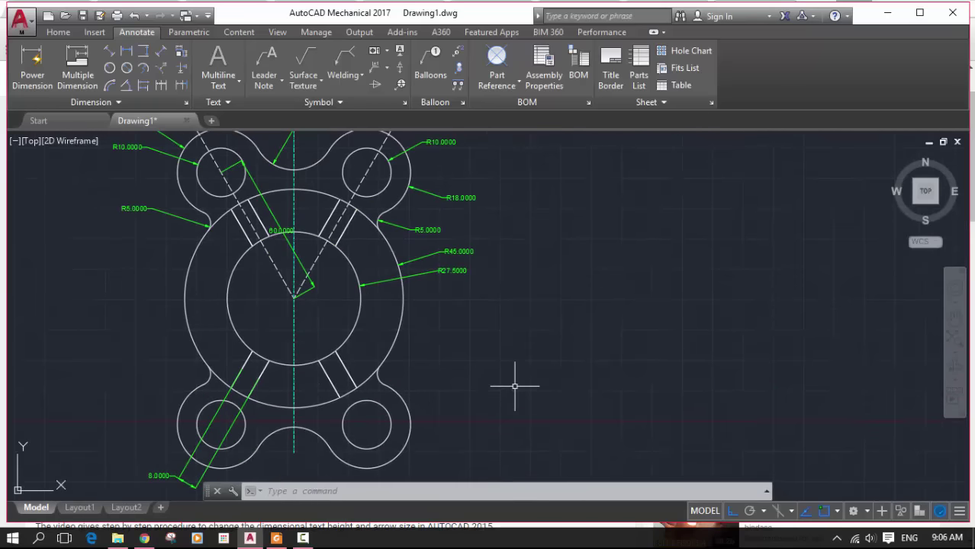
pyautogui.scroll(-2, 514, 386)
pyautogui.moveTo(513, 384); pyautogui.dragTo(514, 368, button='middle')
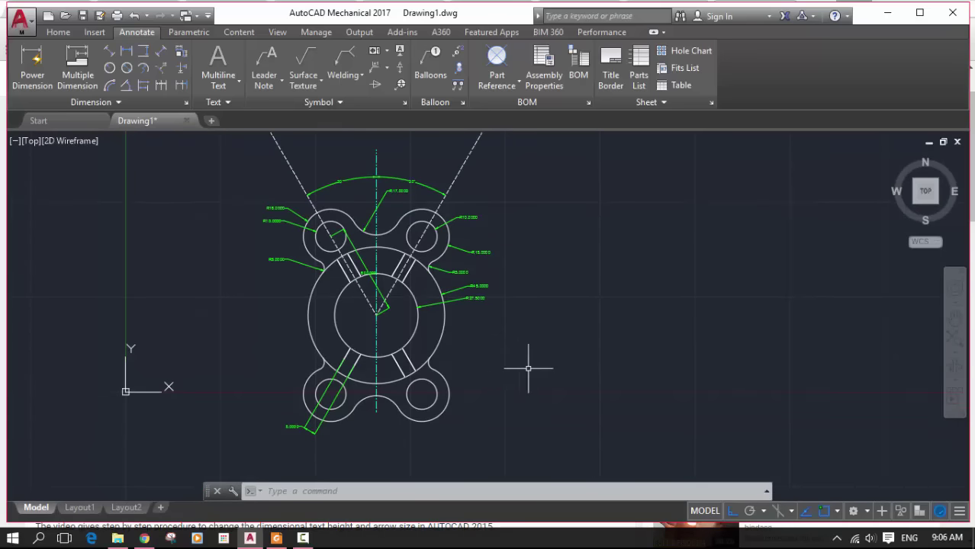
pyautogui.click(885, 450)
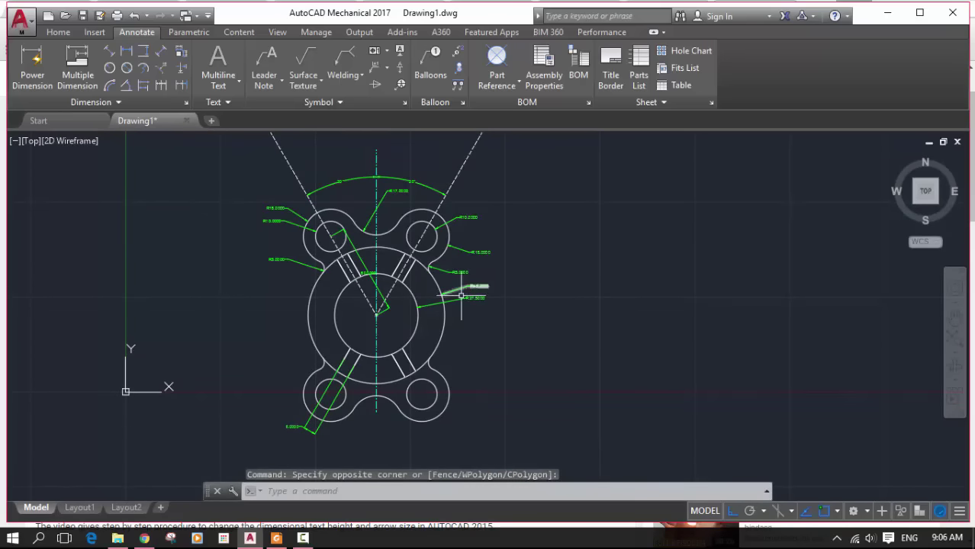
pyautogui.click(277, 540)
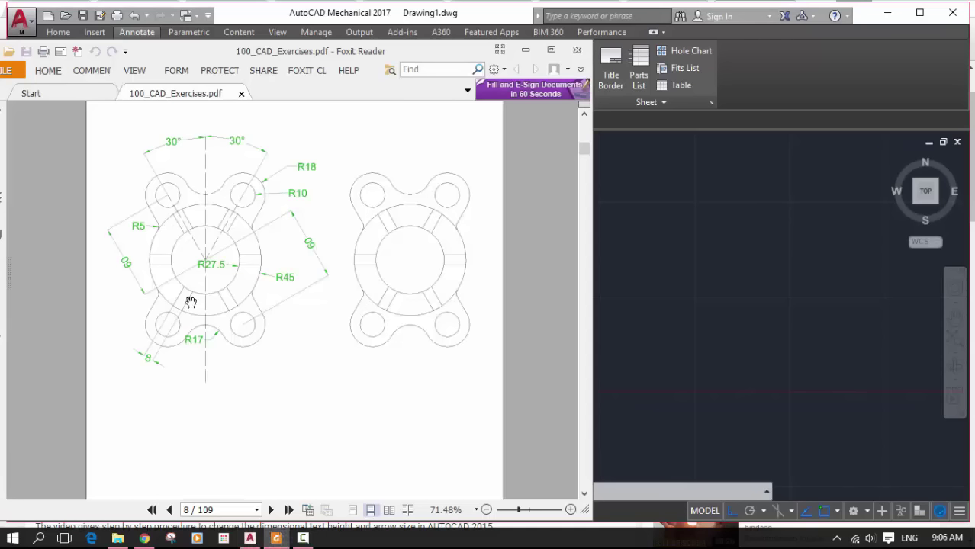
pyautogui.click(249, 538)
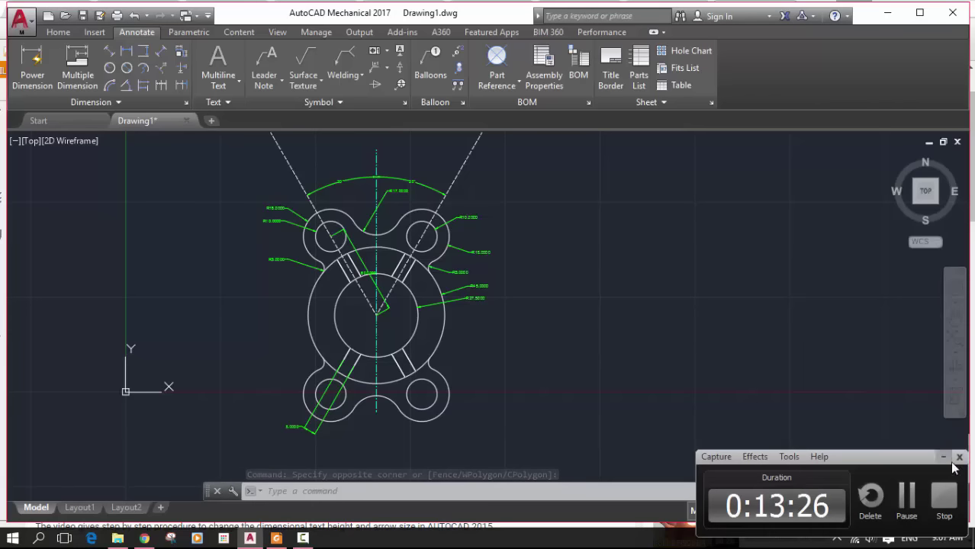
# - Set the Standard dimension style's text height to 3 and make Standard current
pyautogui.moveTo(545, 287); pyautogui.dragTo(543, 312)
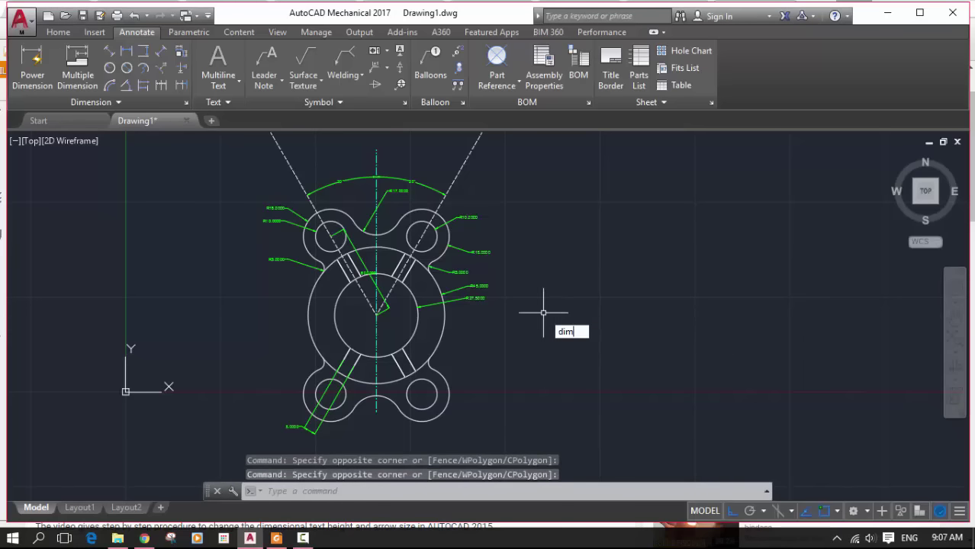
pyautogui.write('sty')
pyautogui.press('Return')
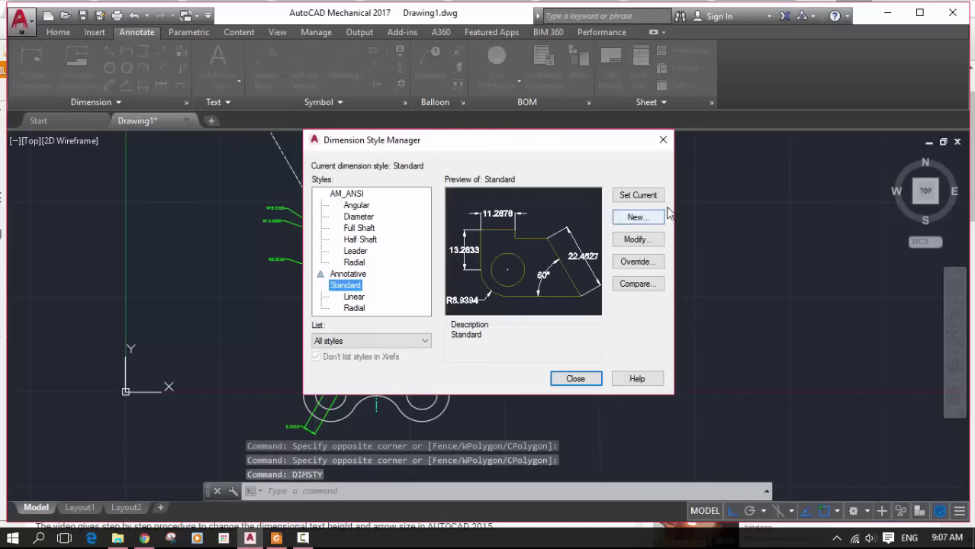
pyautogui.click(641, 243)
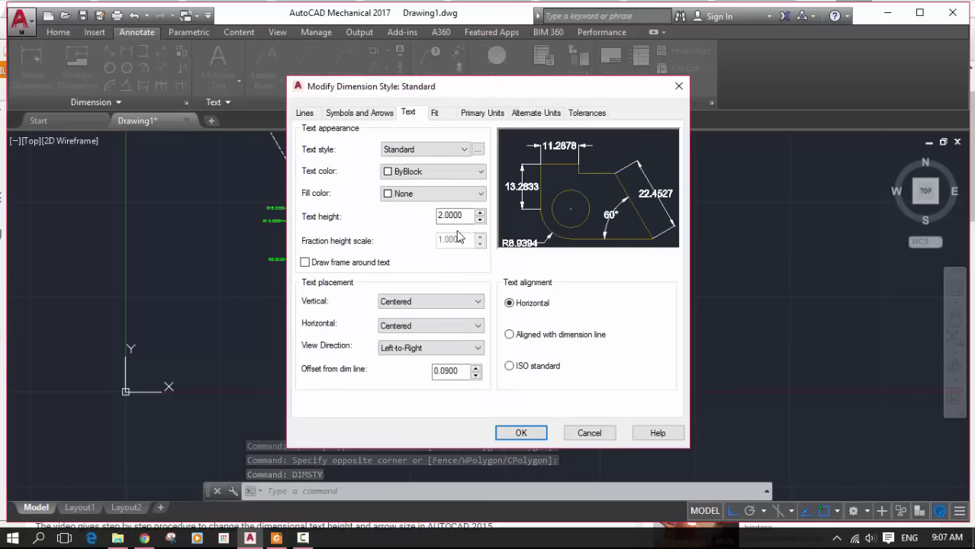
pyautogui.moveTo(463, 215); pyautogui.dragTo(376, 218)
pyautogui.write('3')
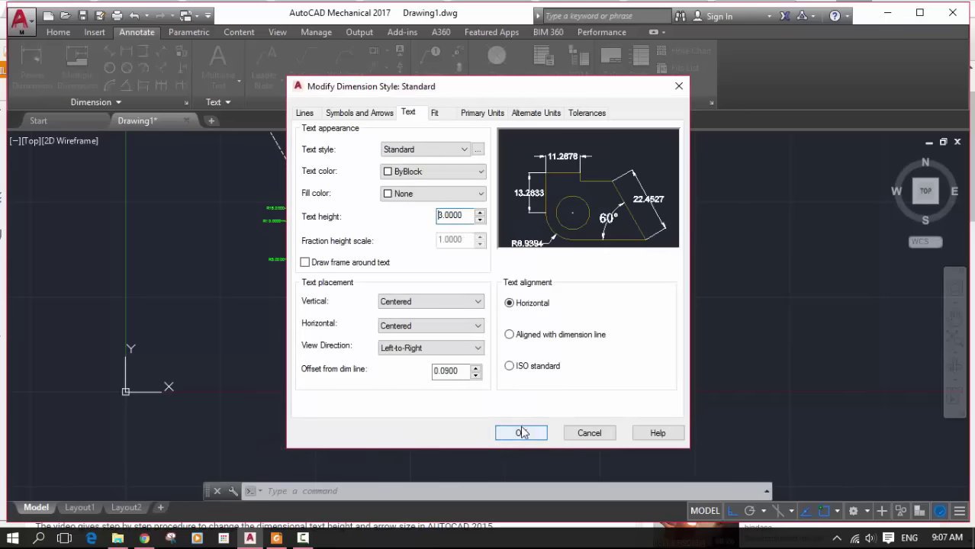
pyautogui.click(522, 433)
pyautogui.click(636, 195)
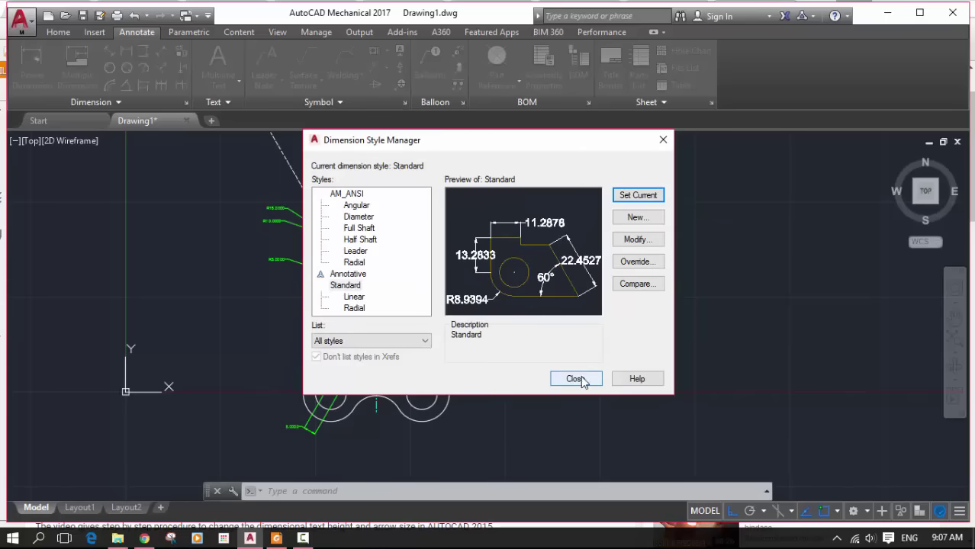
pyautogui.click(575, 380)
pyautogui.click(601, 292)
pyautogui.press('Escape')
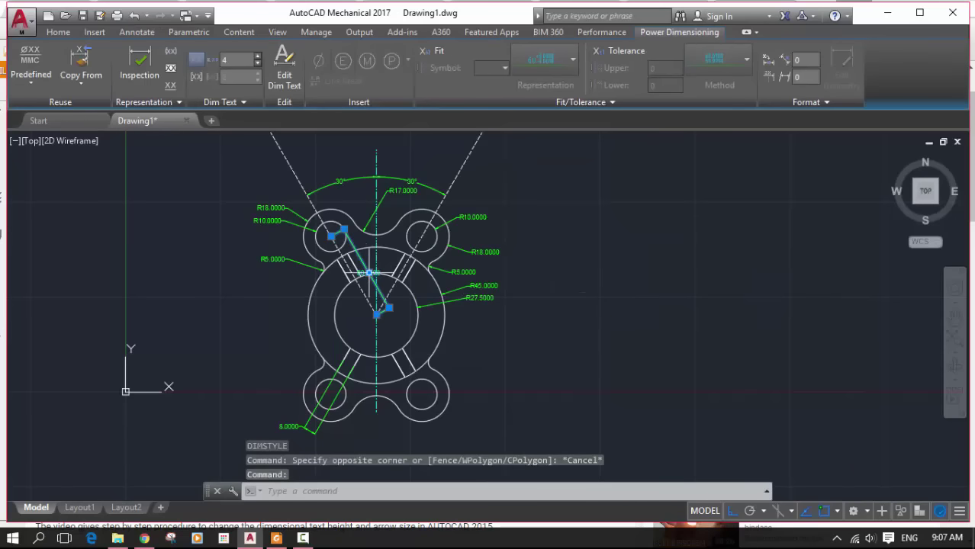
# - Stretch the 60.0000 dimension text out to the left of the plate
pyautogui.click(368, 273)
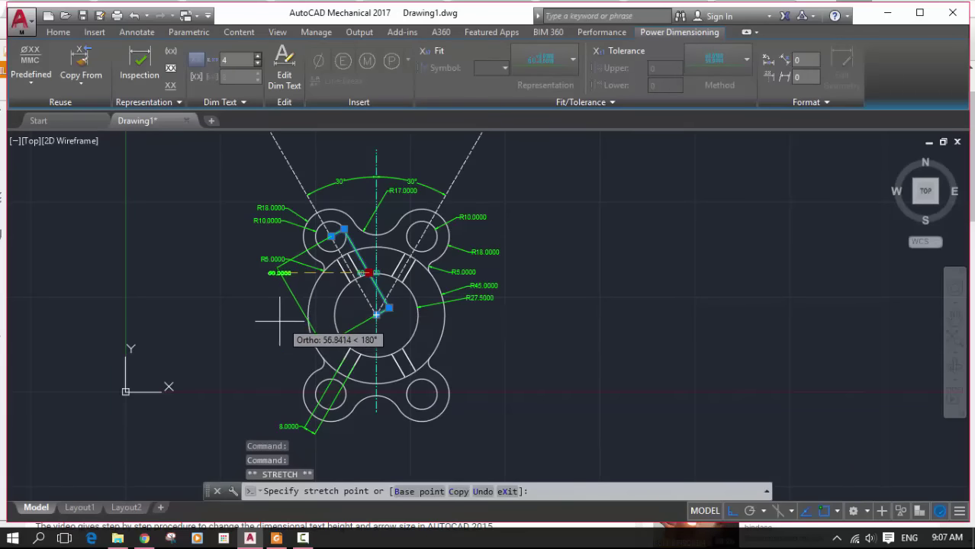
pyautogui.click(210, 348)
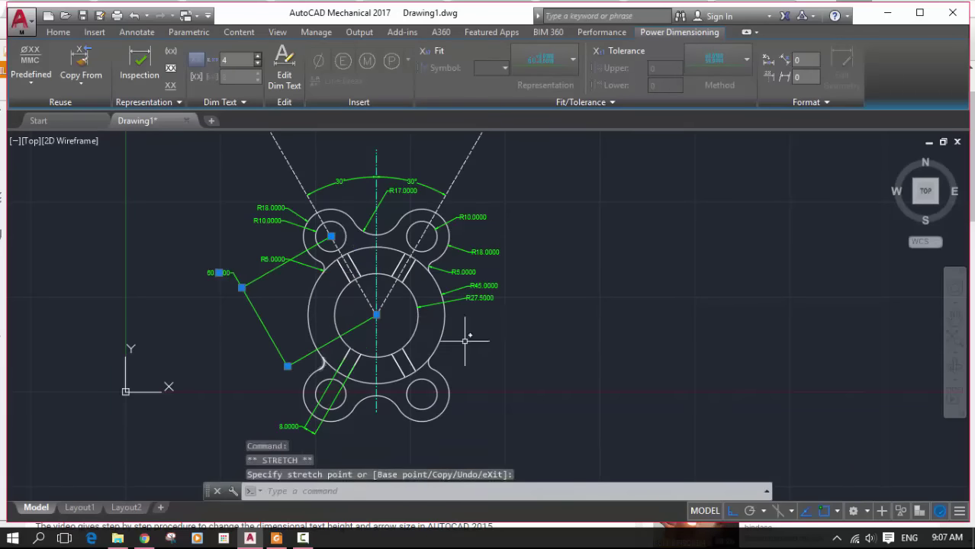
pyautogui.press('Escape')
pyautogui.moveTo(627, 379); pyautogui.dragTo(616, 353, button='middle')
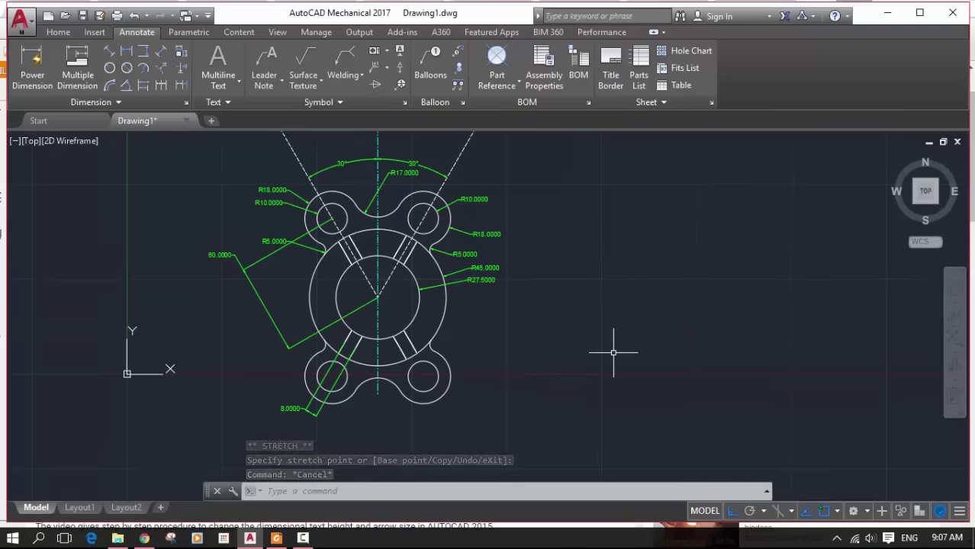
pyautogui.moveTo(614, 343); pyautogui.dragTo(634, 345, button='middle')
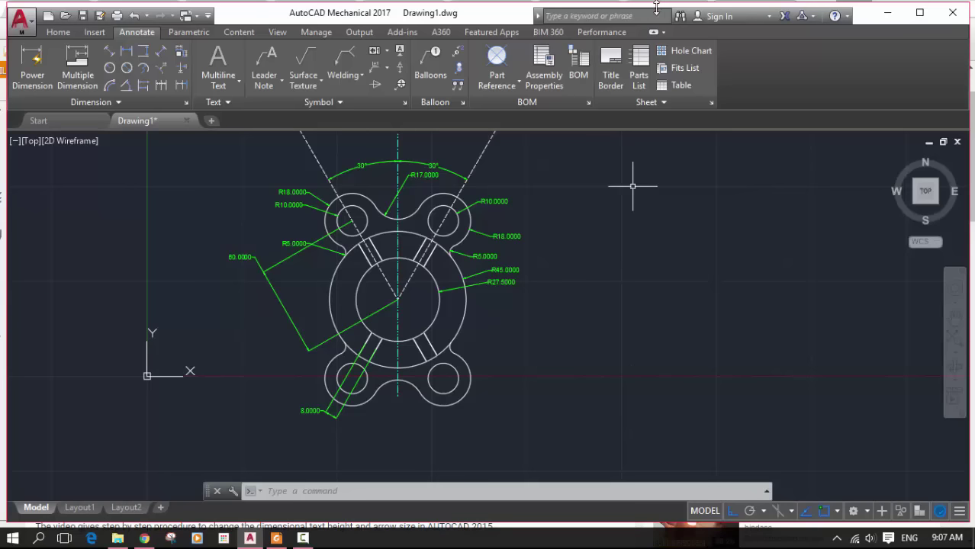
pyautogui.press('Escape')
pyautogui.press('Escape')
pyautogui.click(301, 539)
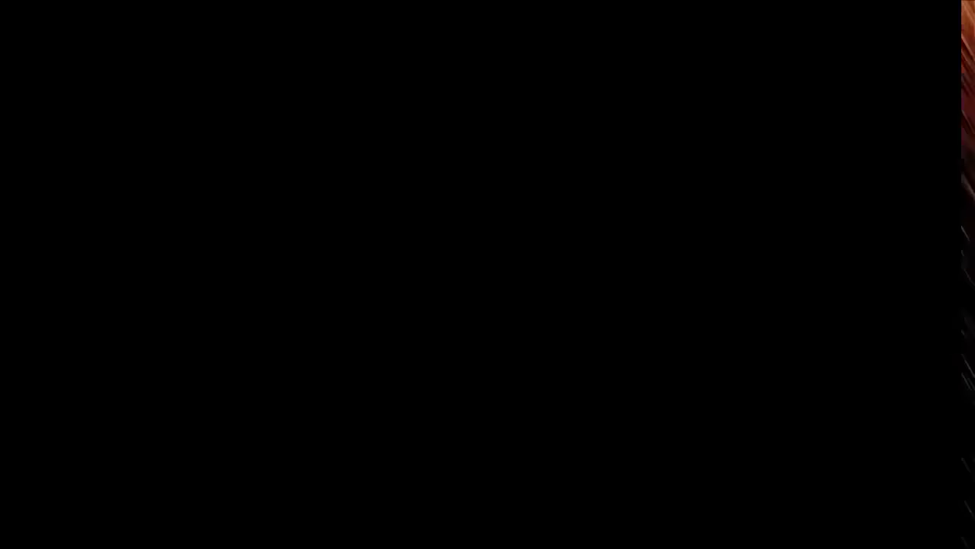